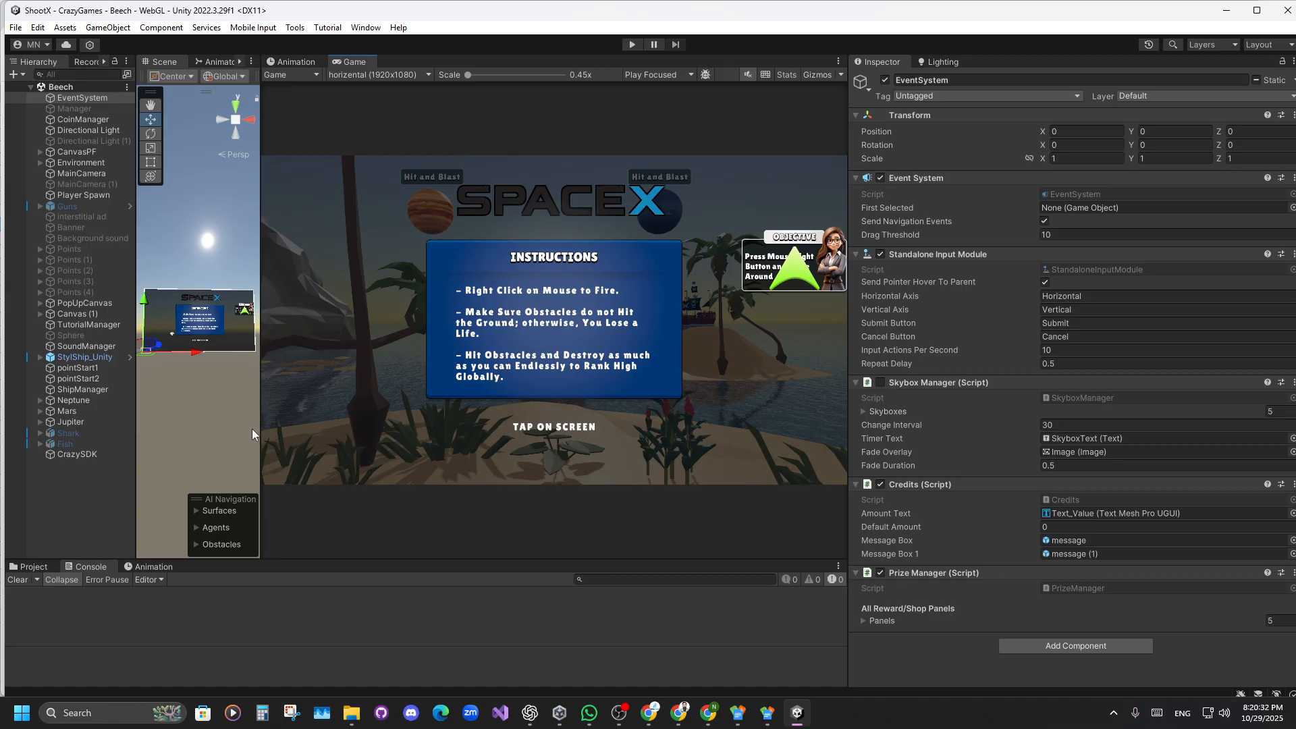
Widen the Scene view beside the Game view and frame the SpaceX instructions canvas in it.
drag(259, 432, 411, 452)
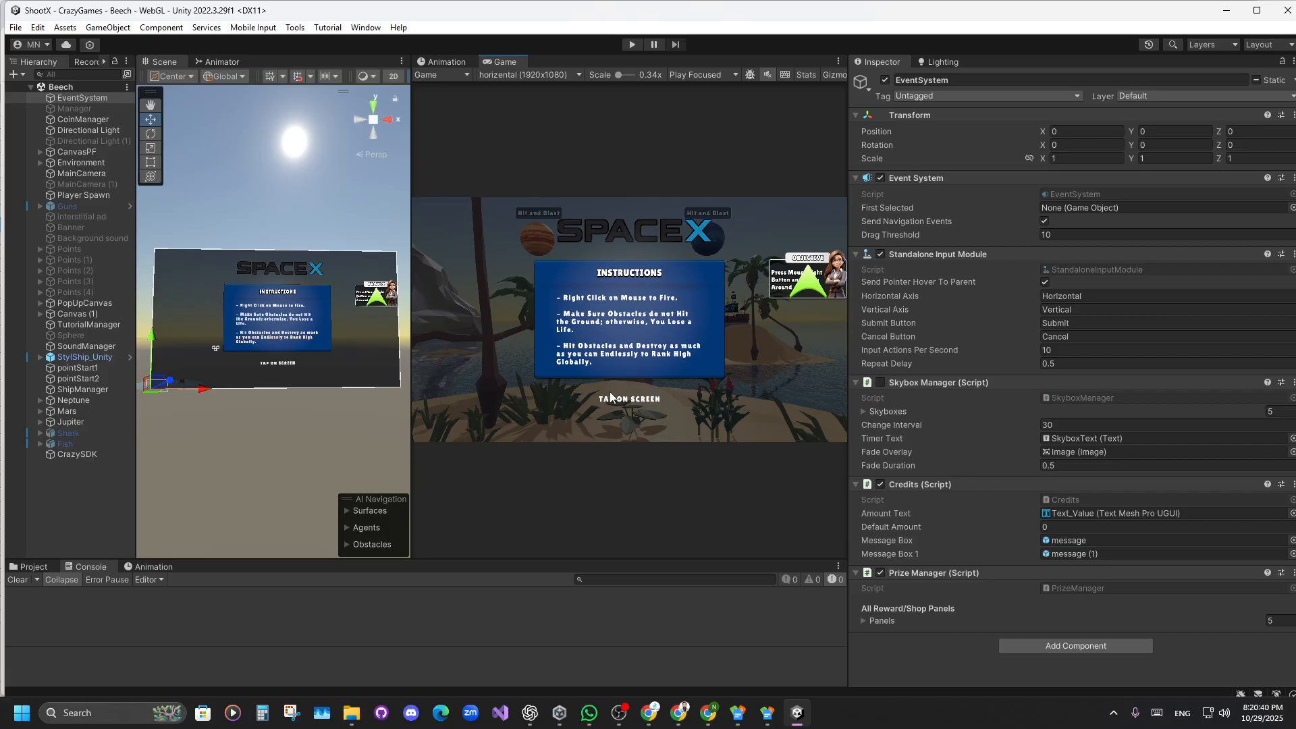
drag(411, 405, 513, 406)
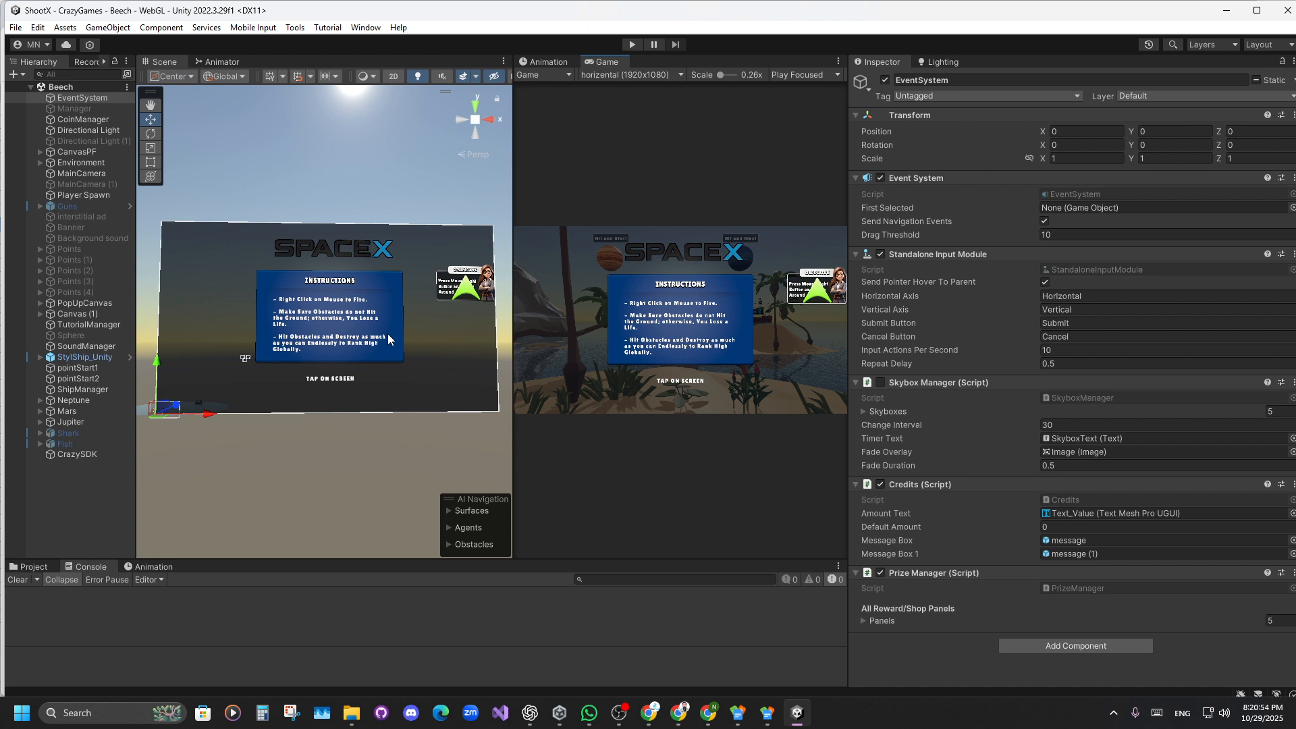
scroll(387, 333, down, 4)
scroll(407, 340, up, 3)
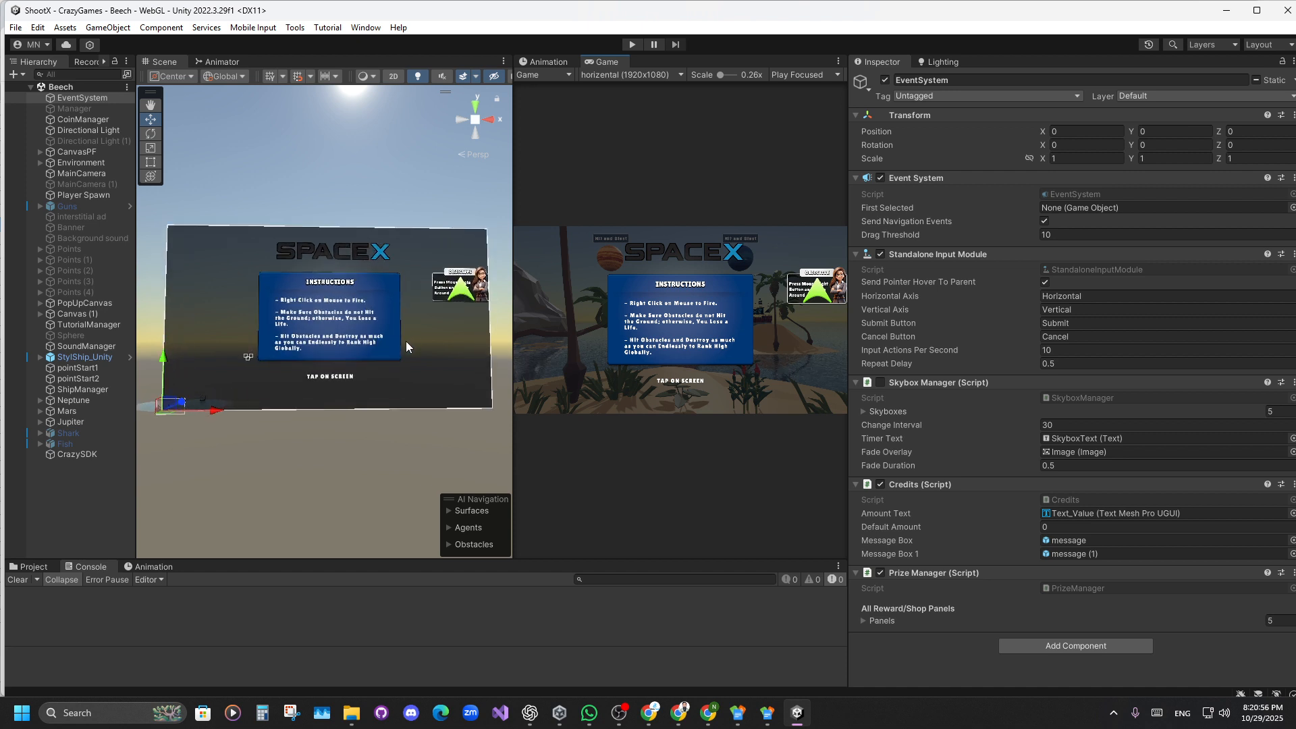
right_drag(398, 302, 393, 333)
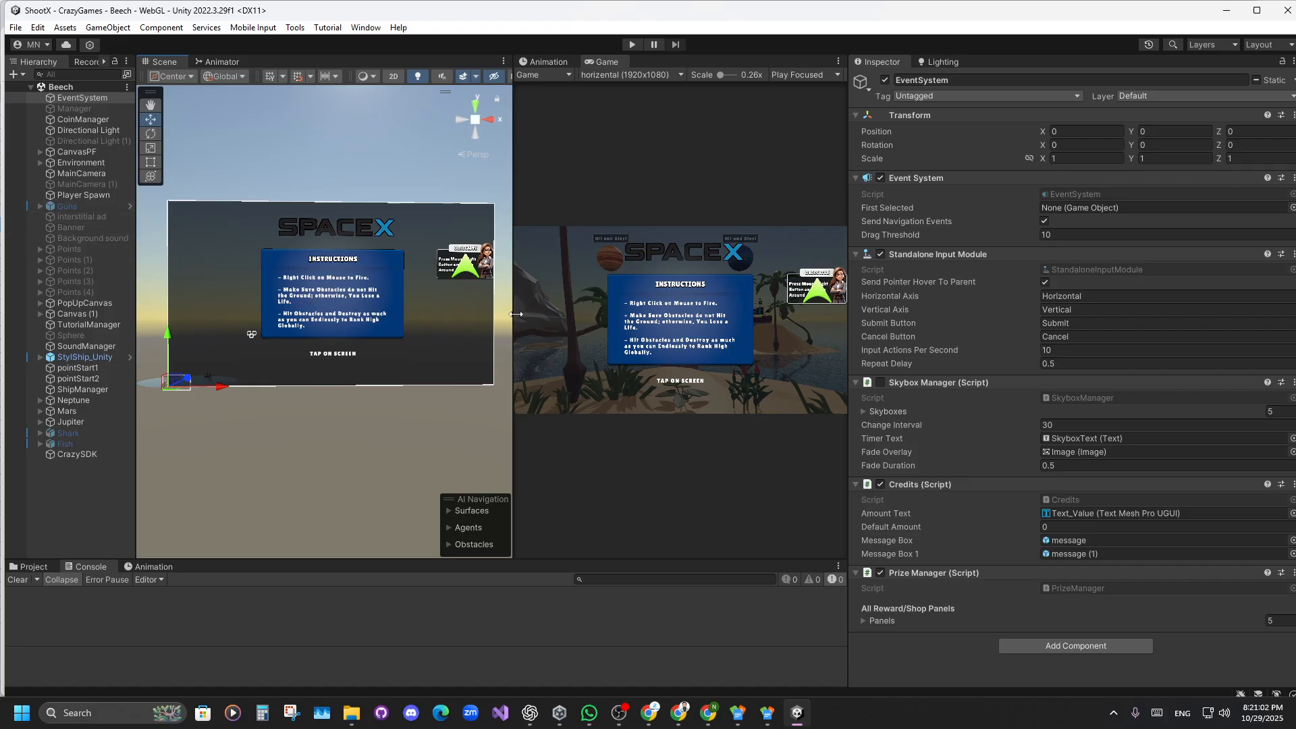
drag(515, 314, 589, 313)
Select CanvasPF and examine its Canvas and Canvas Scaler settings.
click(80, 151)
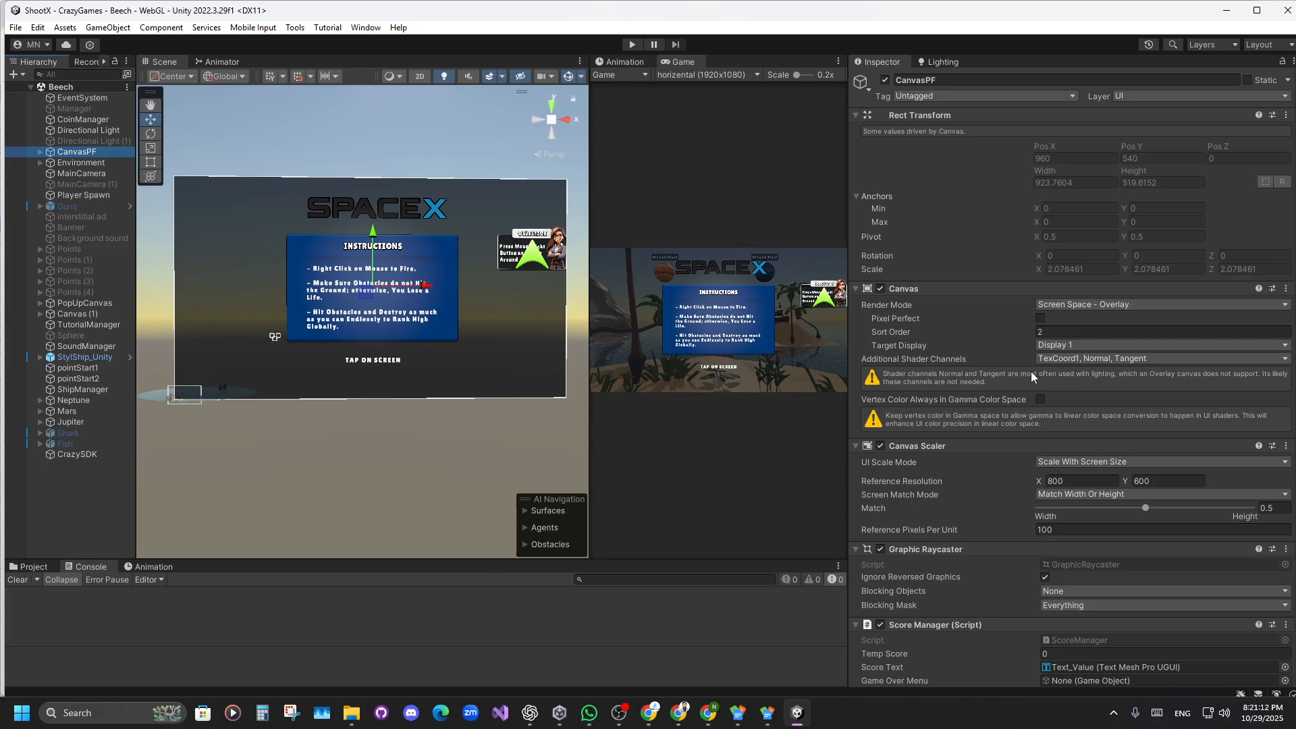
scroll(1030, 371, down, 3)
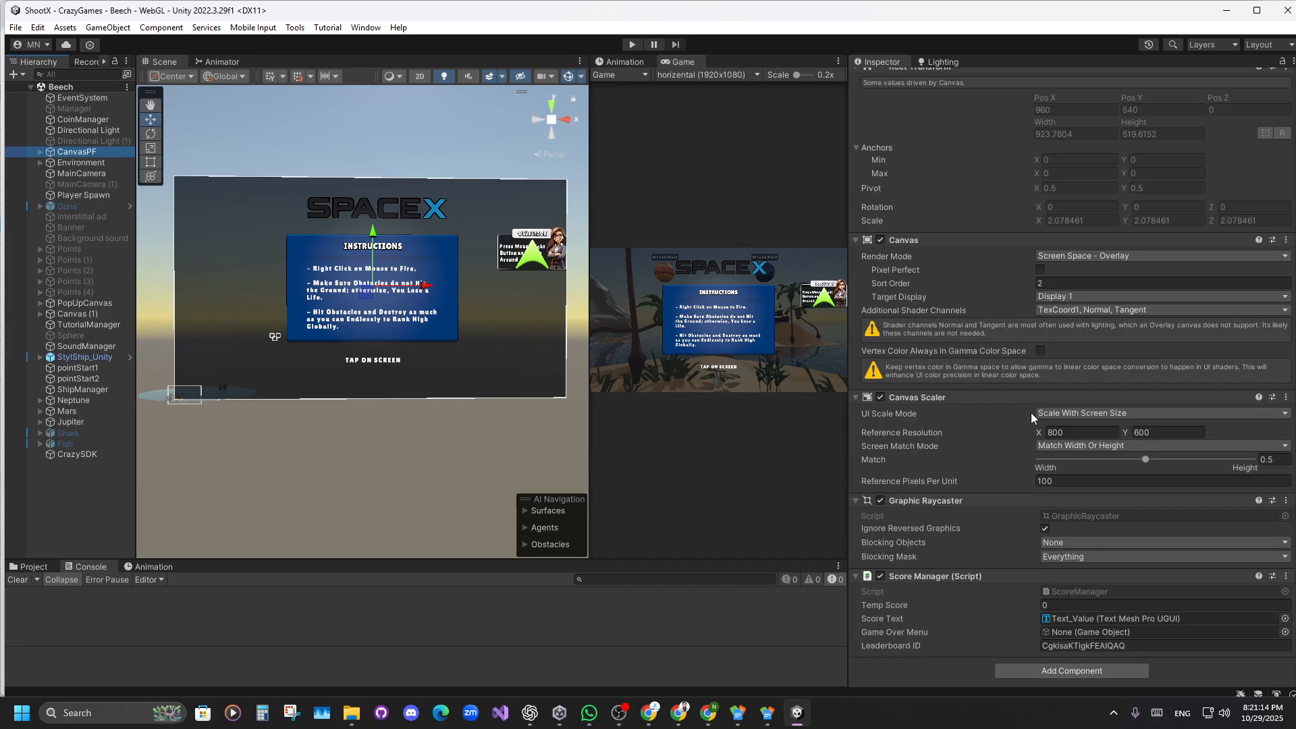
scroll(945, 406, up, 2)
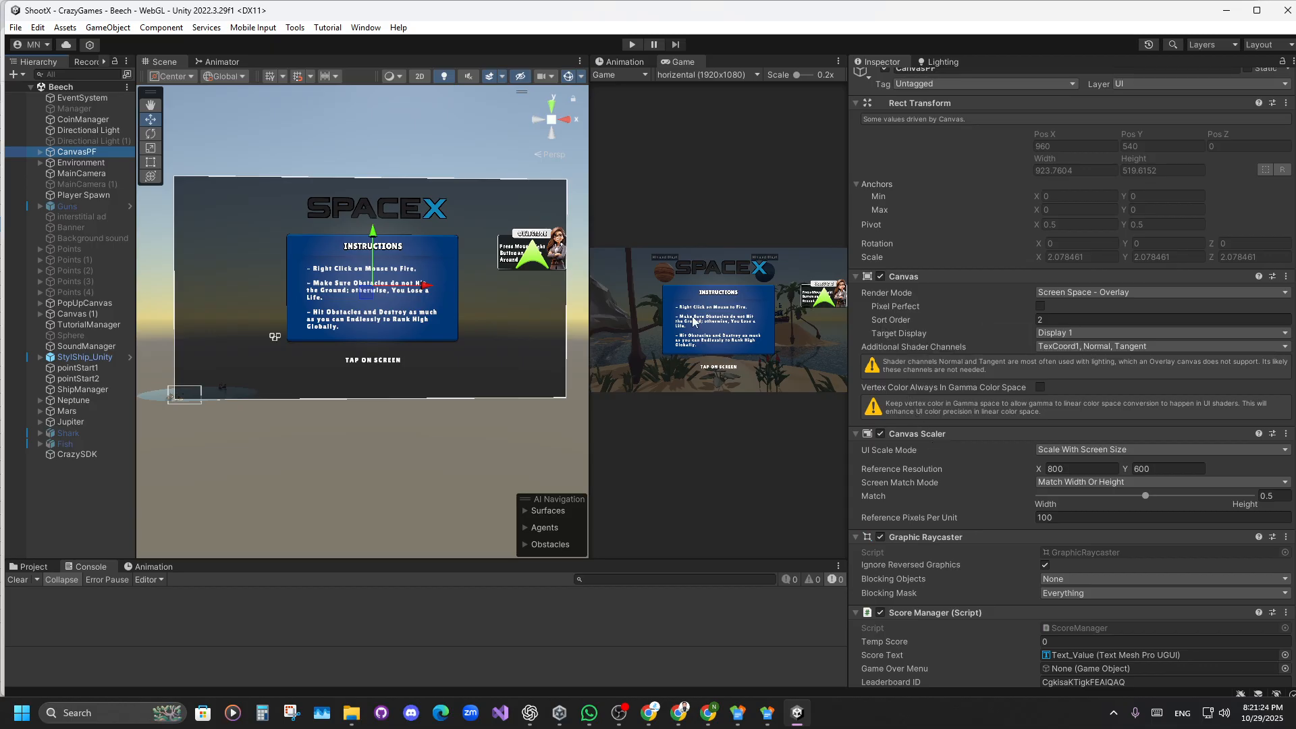
Enlarge the Game view, play-test the scene past the instructions into the shooting gameplay, and stop it.
drag(589, 330, 390, 321)
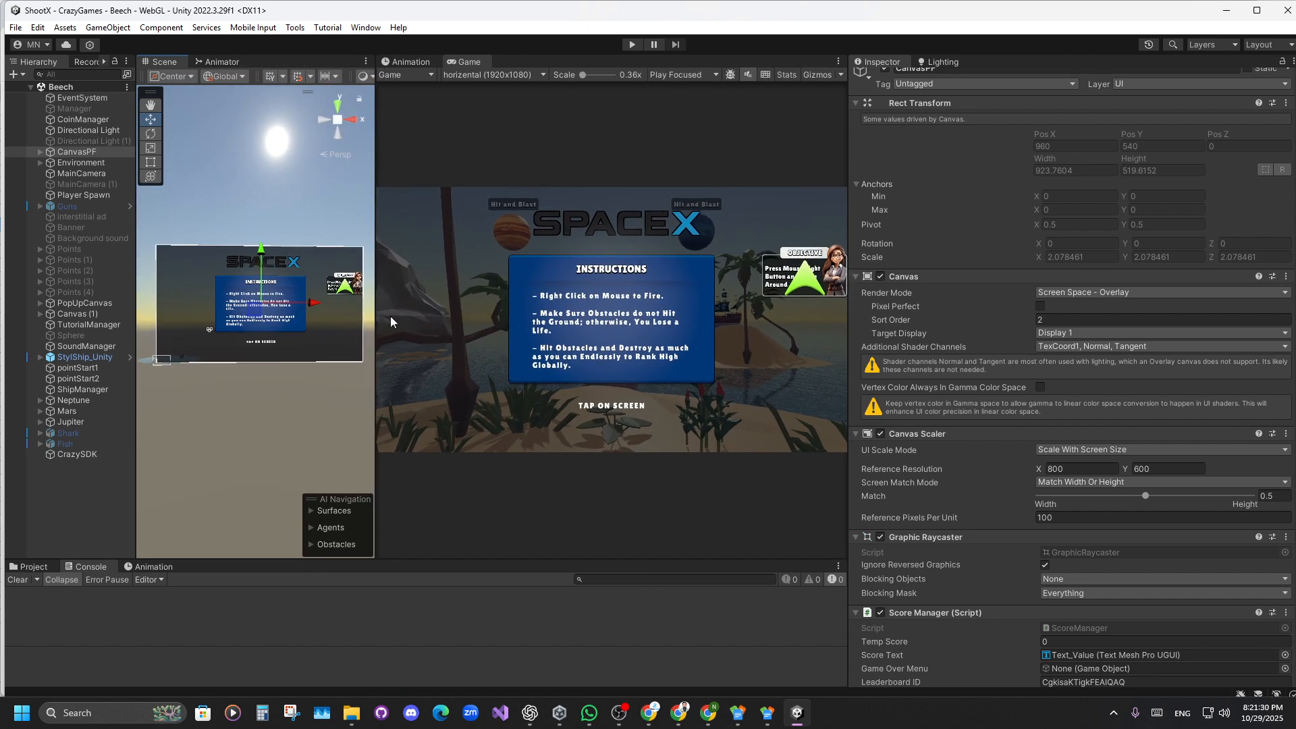
click(630, 45)
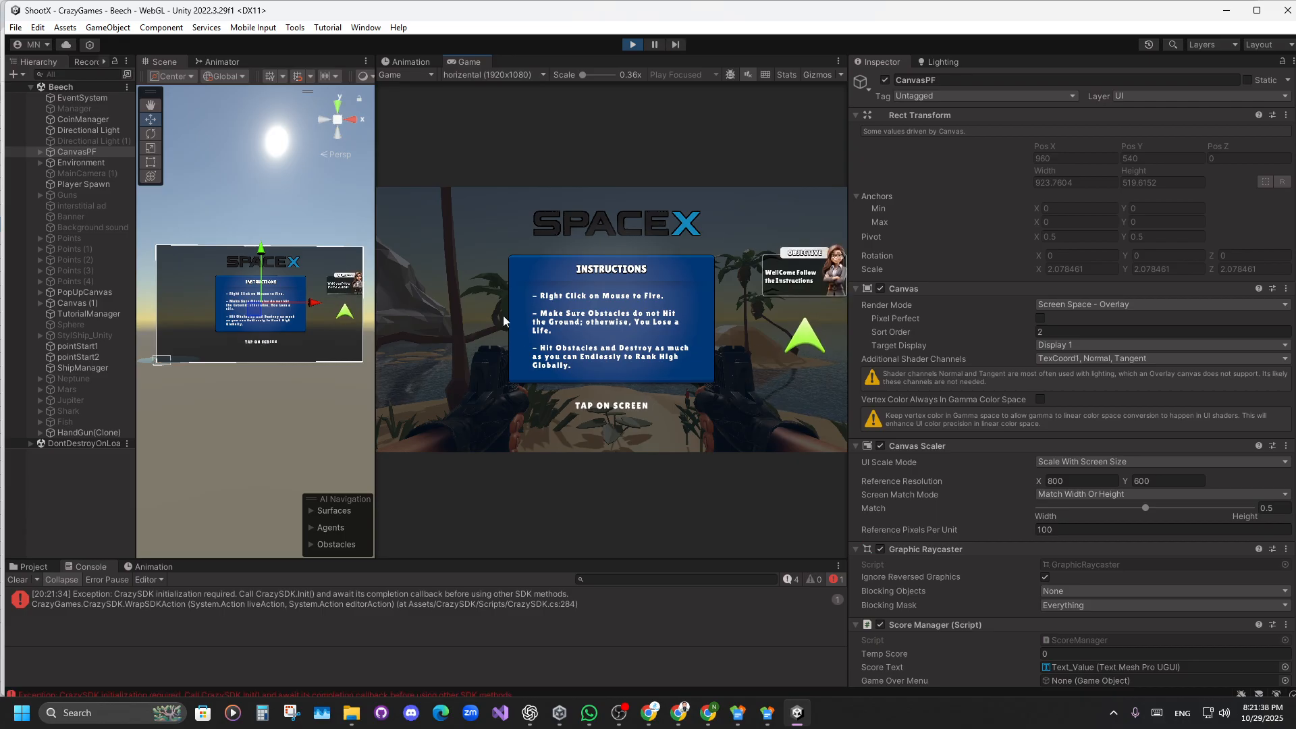
click(660, 406)
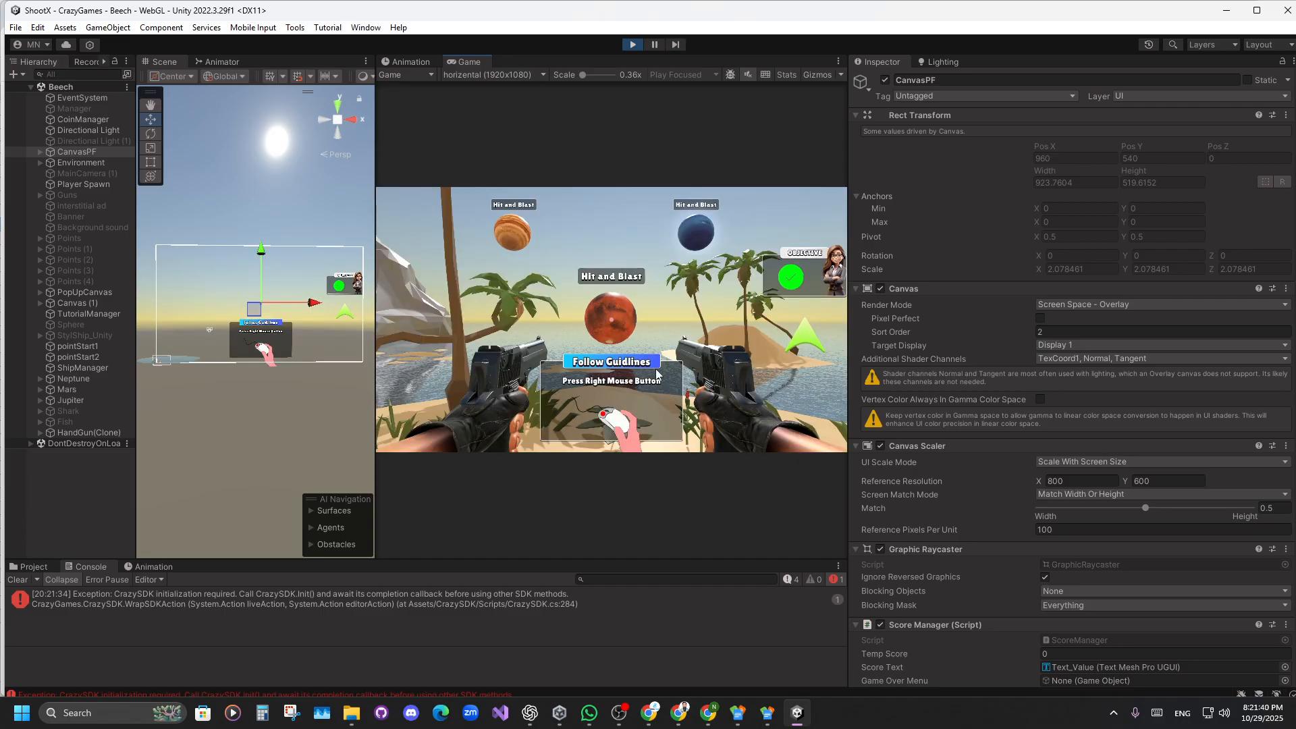
right_click(699, 324)
drag(637, 394, 656, 298)
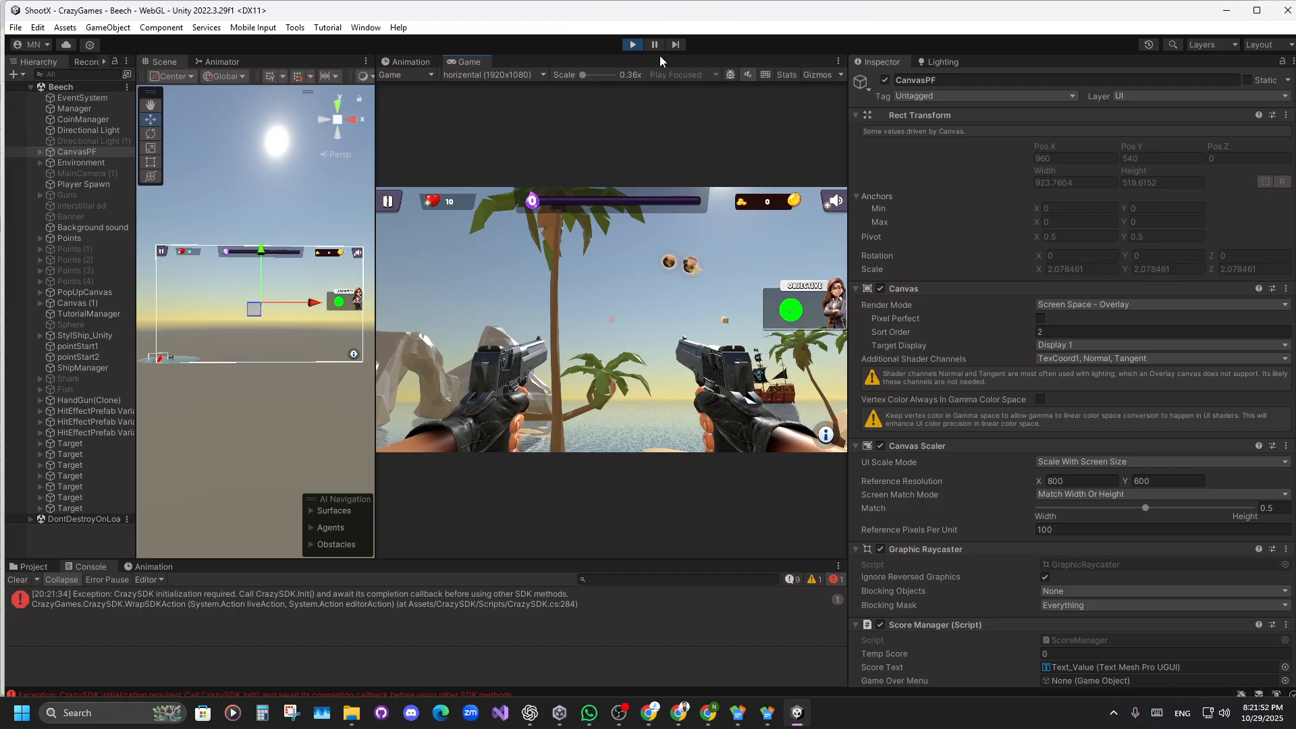
click(633, 45)
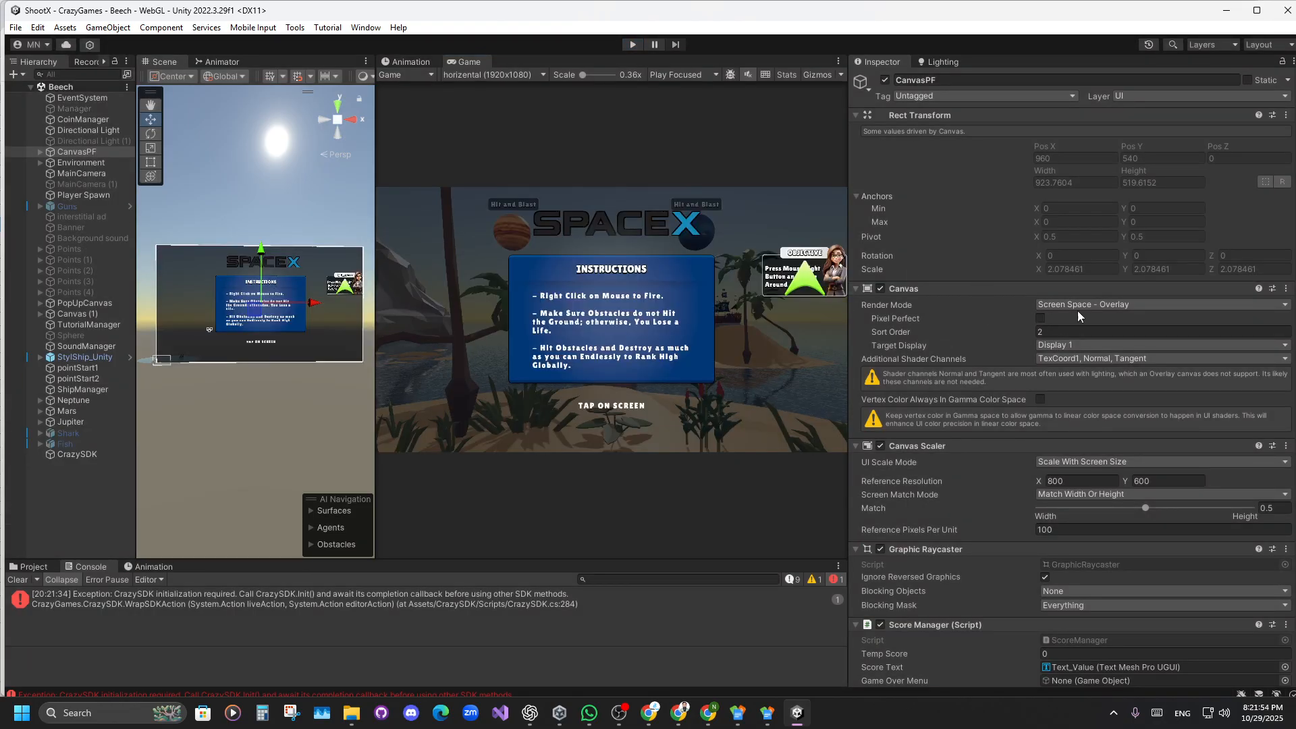
Set CanvasPF's Render Mode to Screen Space - Camera and enlarge the Game view.
click(1121, 306)
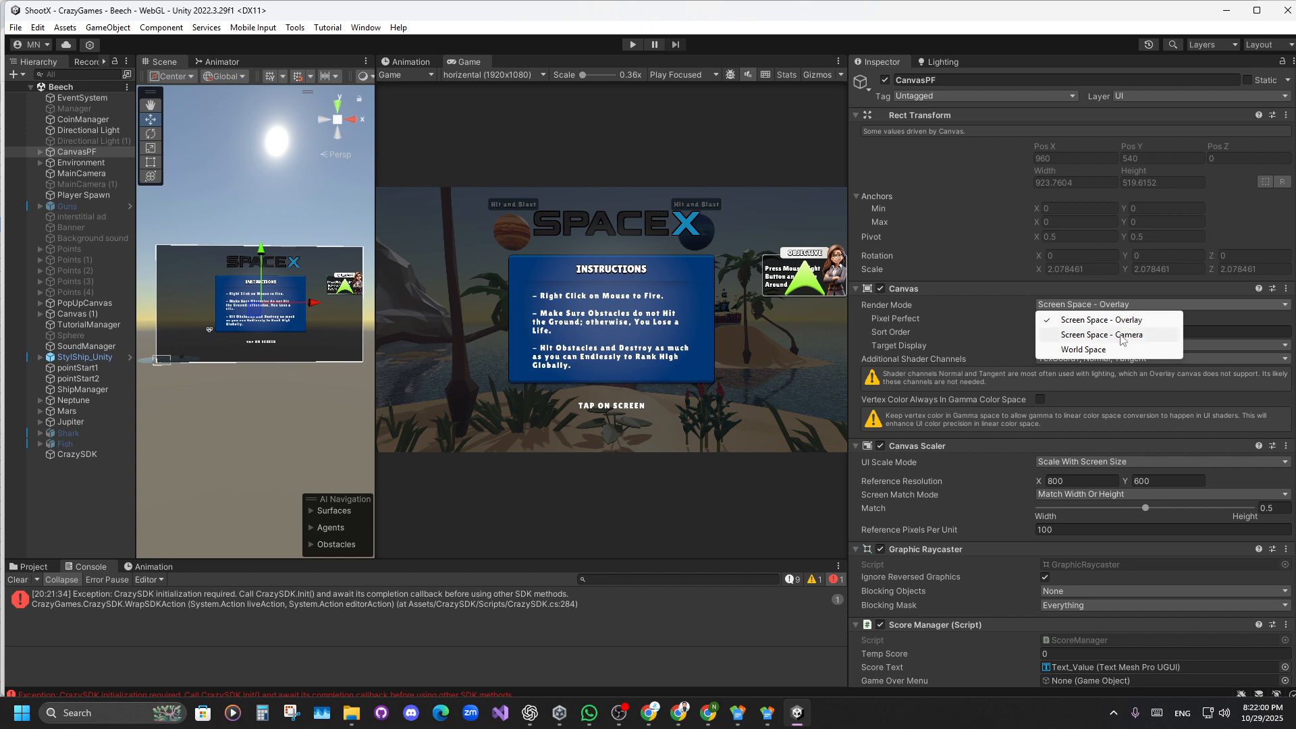
click(1121, 336)
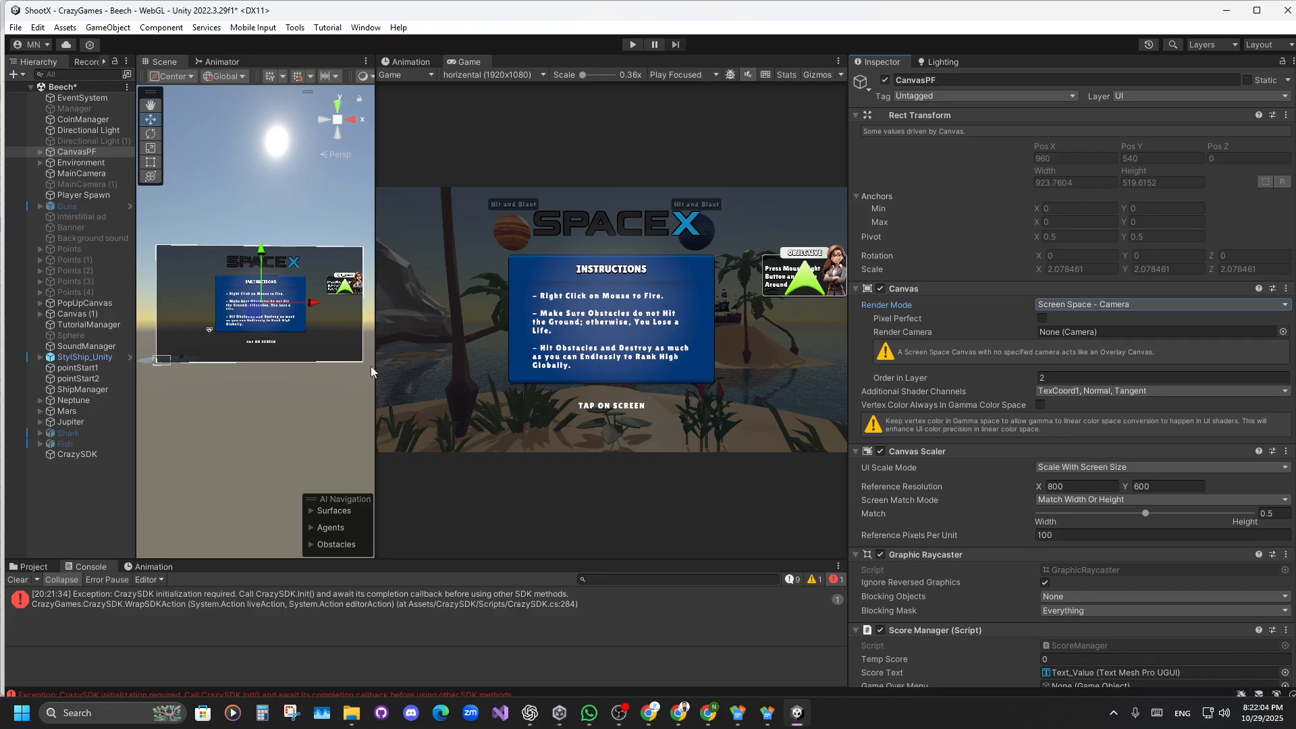
drag(371, 366, 285, 375)
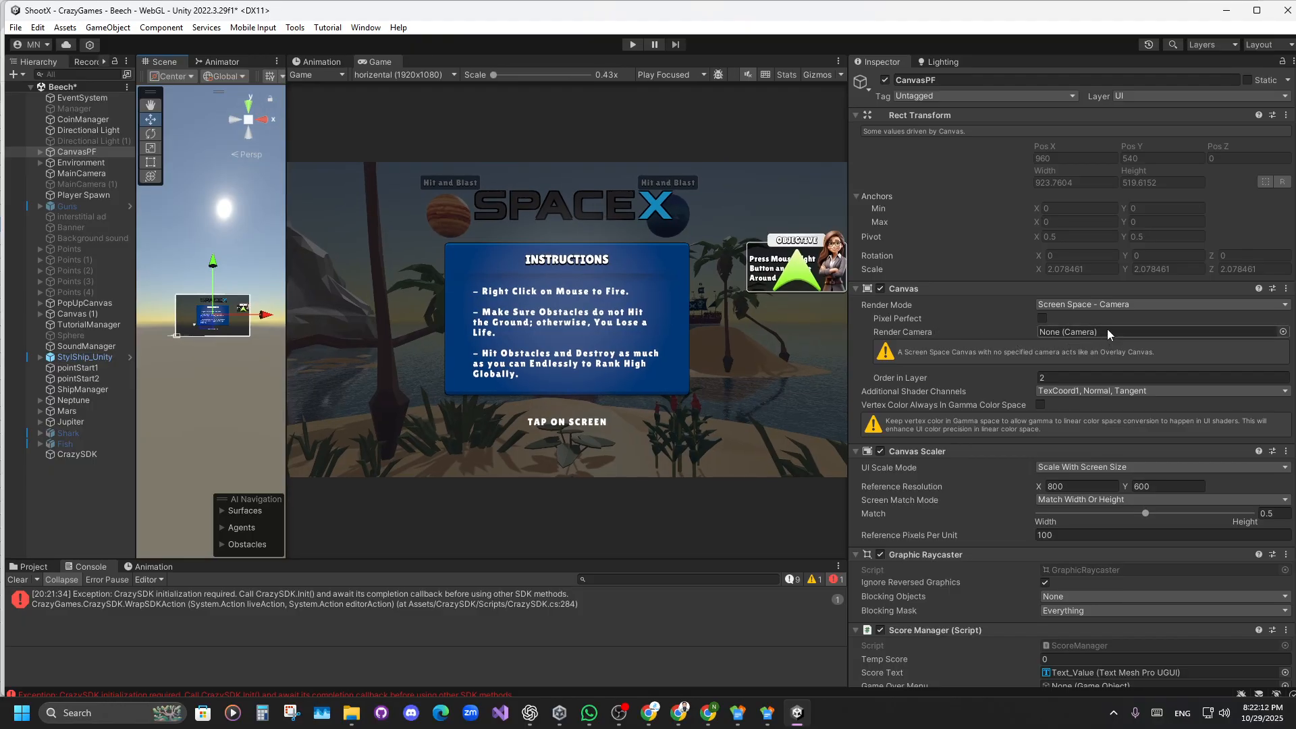
Set CanvasPF's Render Mode to World Space and save the scene.
click(1099, 305)
click(1095, 351)
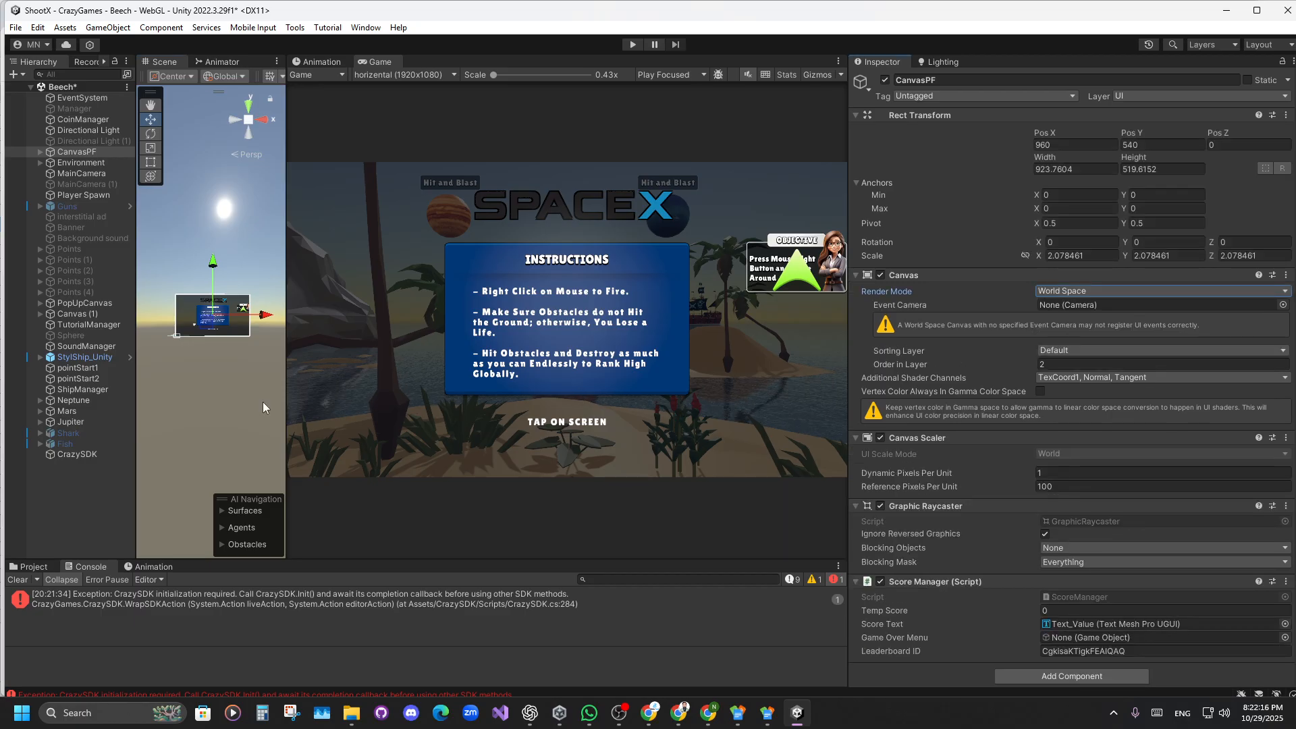
drag(285, 414, 377, 426)
click(15, 28)
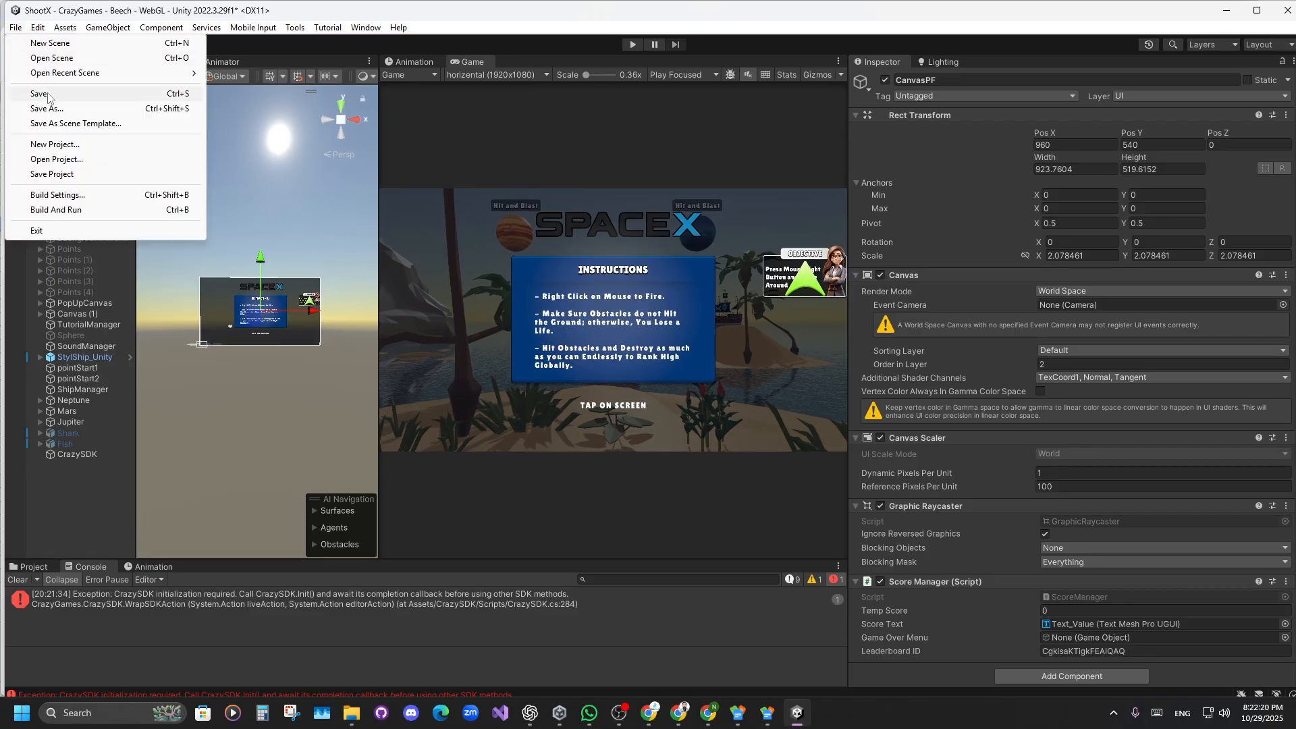
click(40, 92)
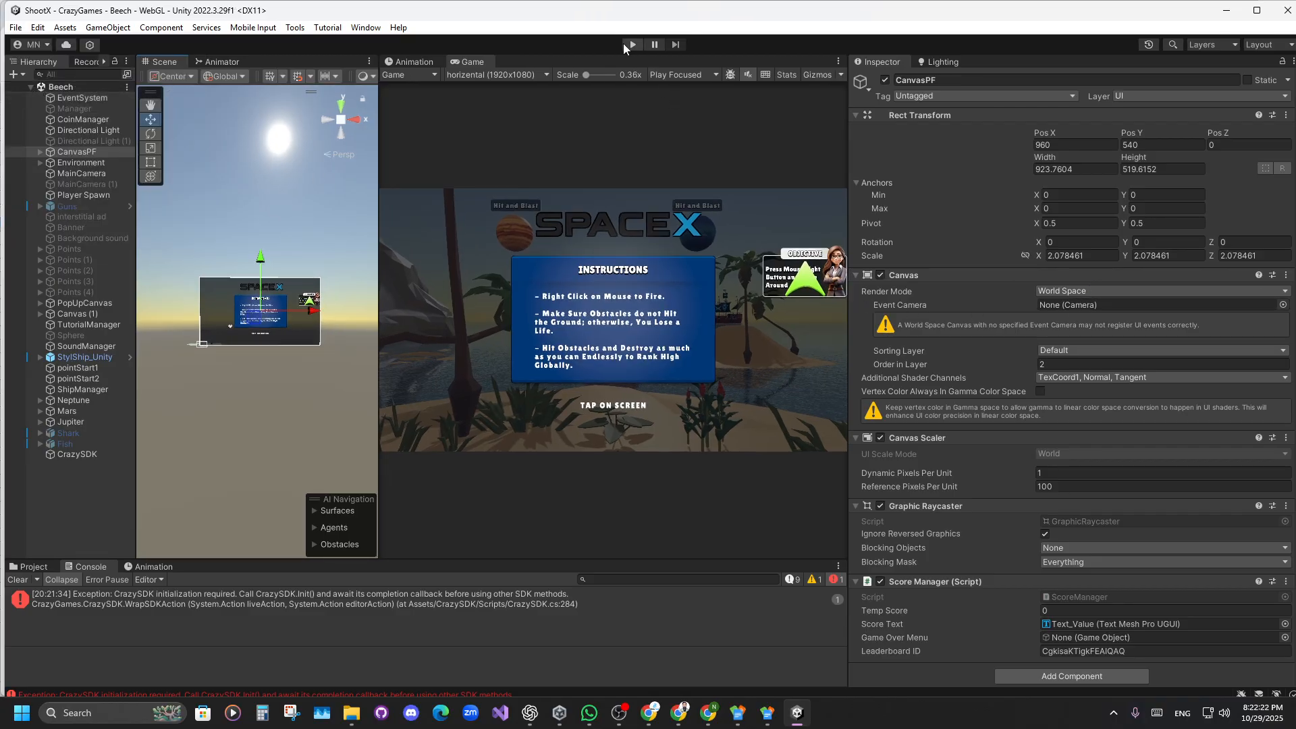
Run the game and dismiss the instructions screen to reach the shooting tutorial.
click(631, 45)
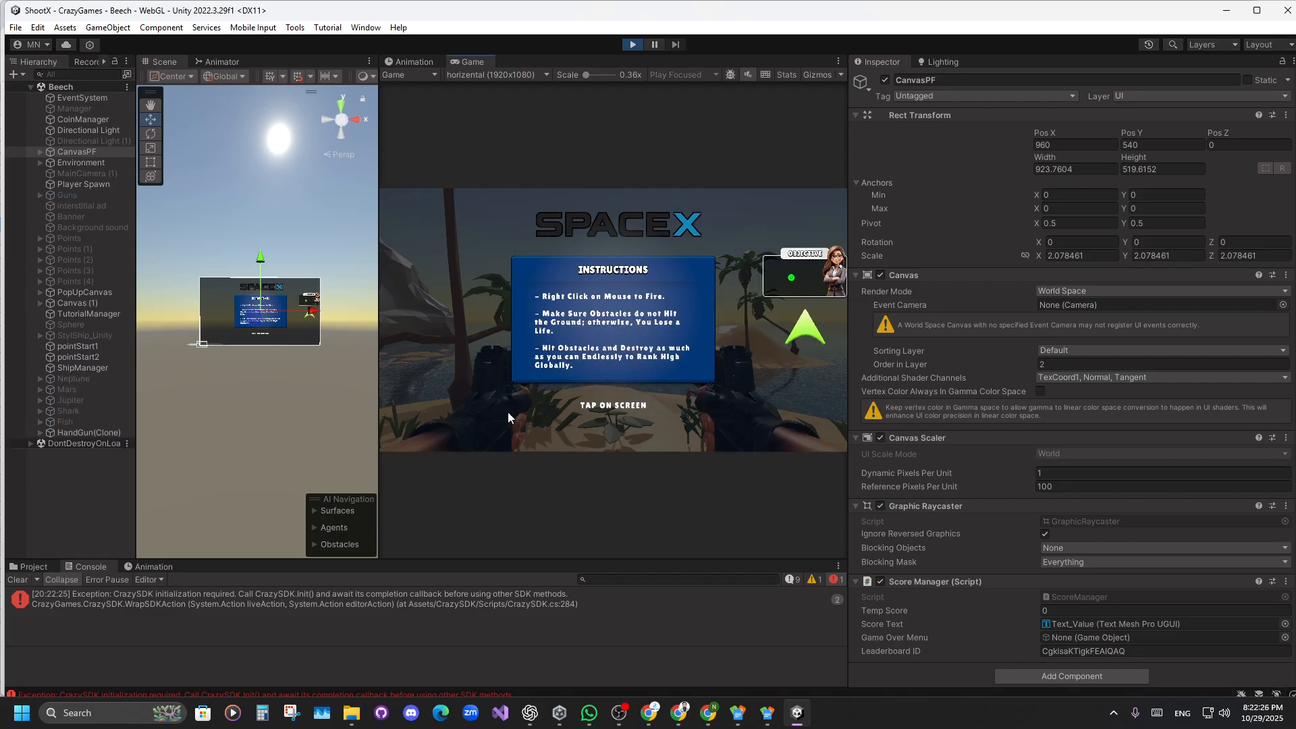
click(655, 423)
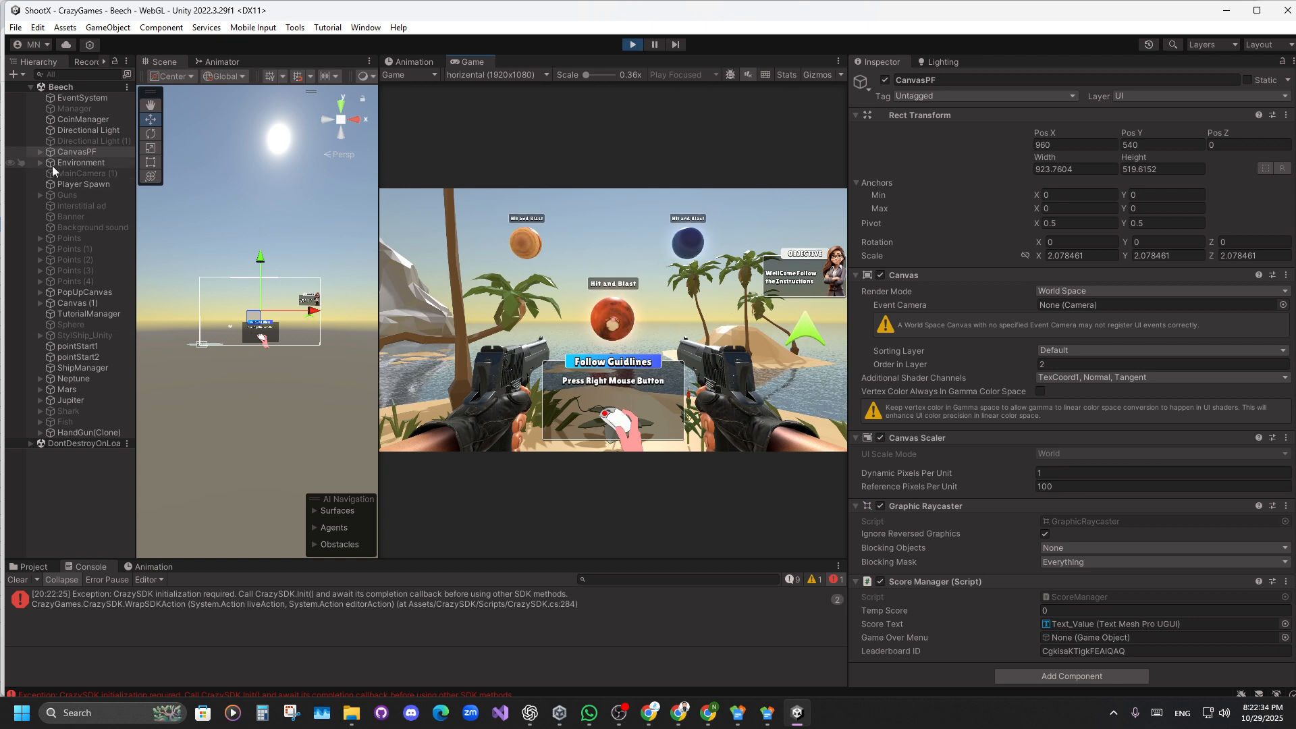
scroll(261, 366, up, 1)
scroll(222, 367, up, 3)
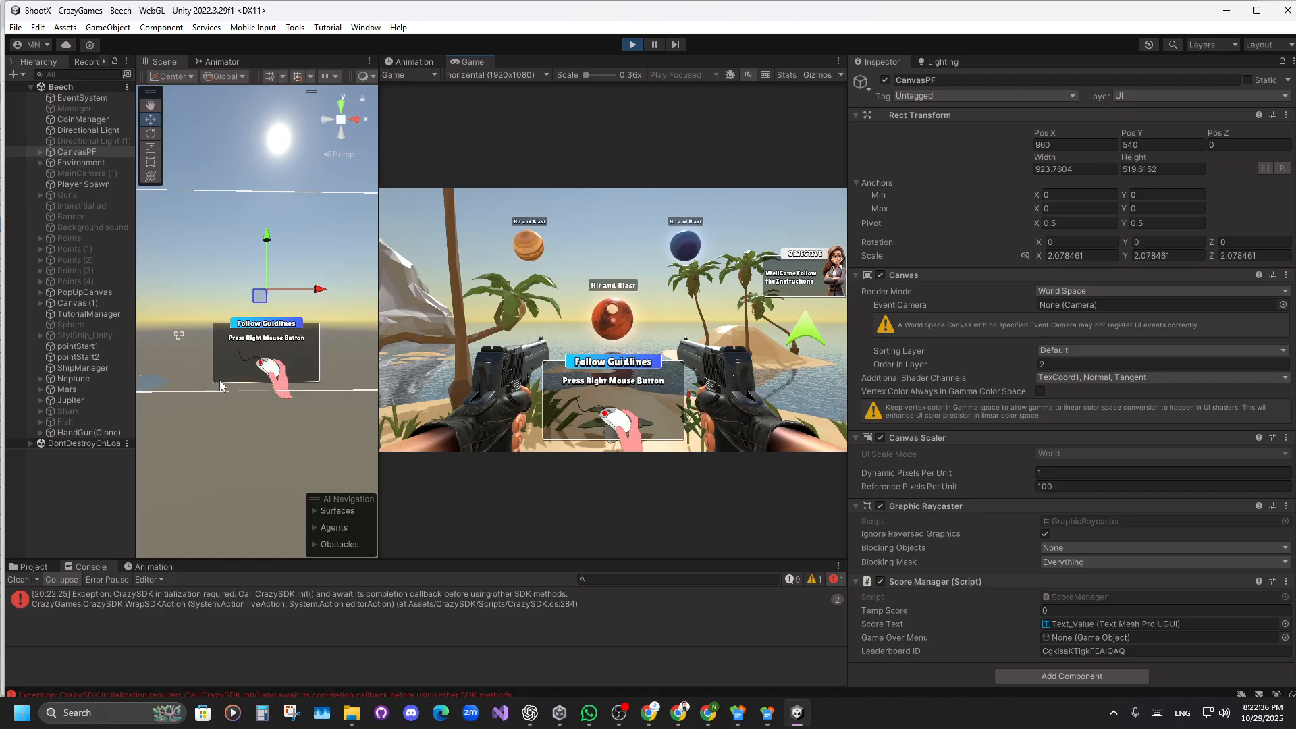
Select Neptune and bring the planet with its Hit and Blast label up close in the Scene view.
click(73, 379)
scroll(229, 391, up, 3)
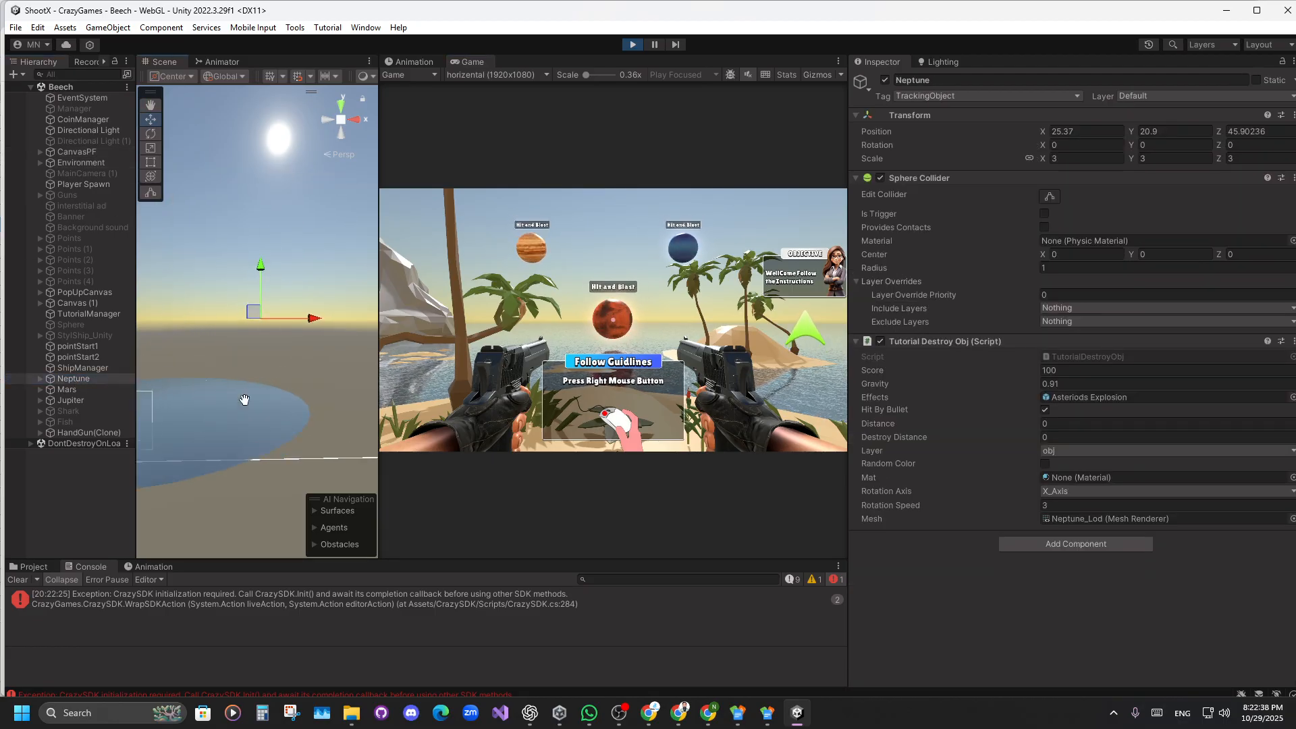
middle_drag(246, 399, 288, 386)
scroll(292, 400, up, 3)
scroll(292, 398, up, 6)
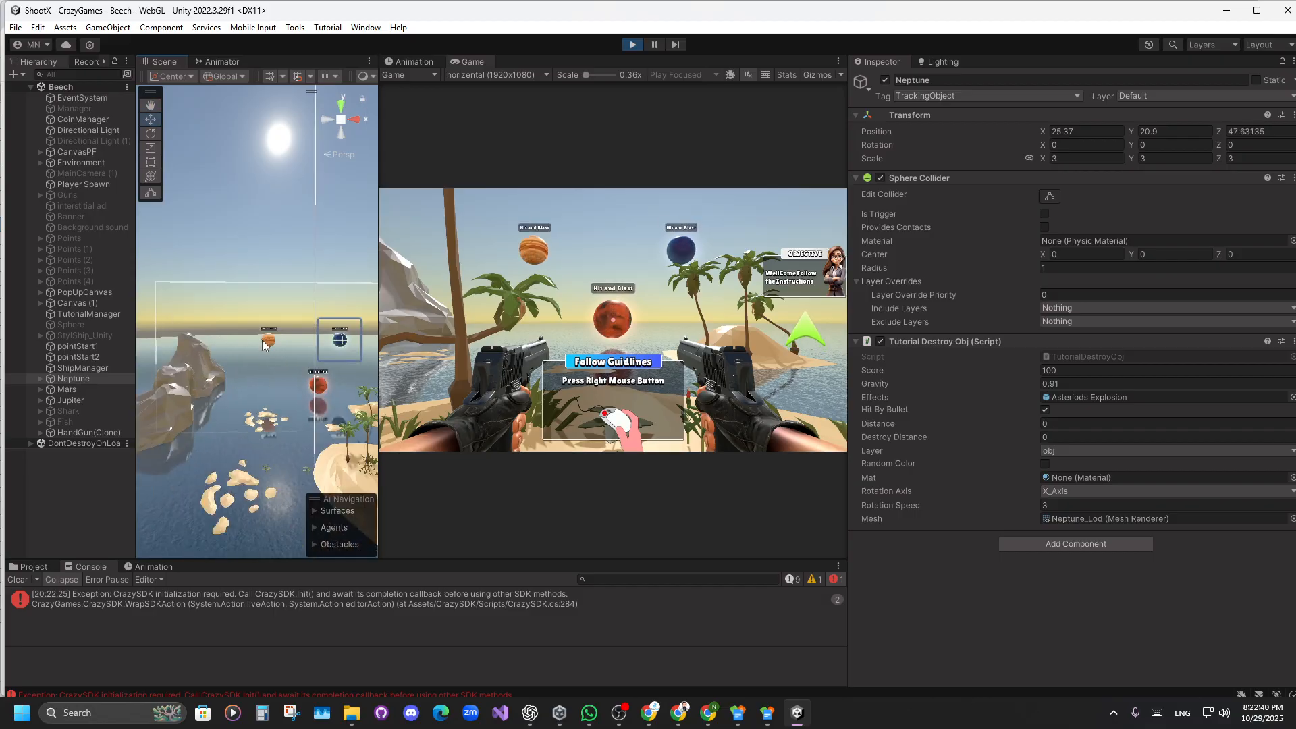
scroll(293, 386, up, 4)
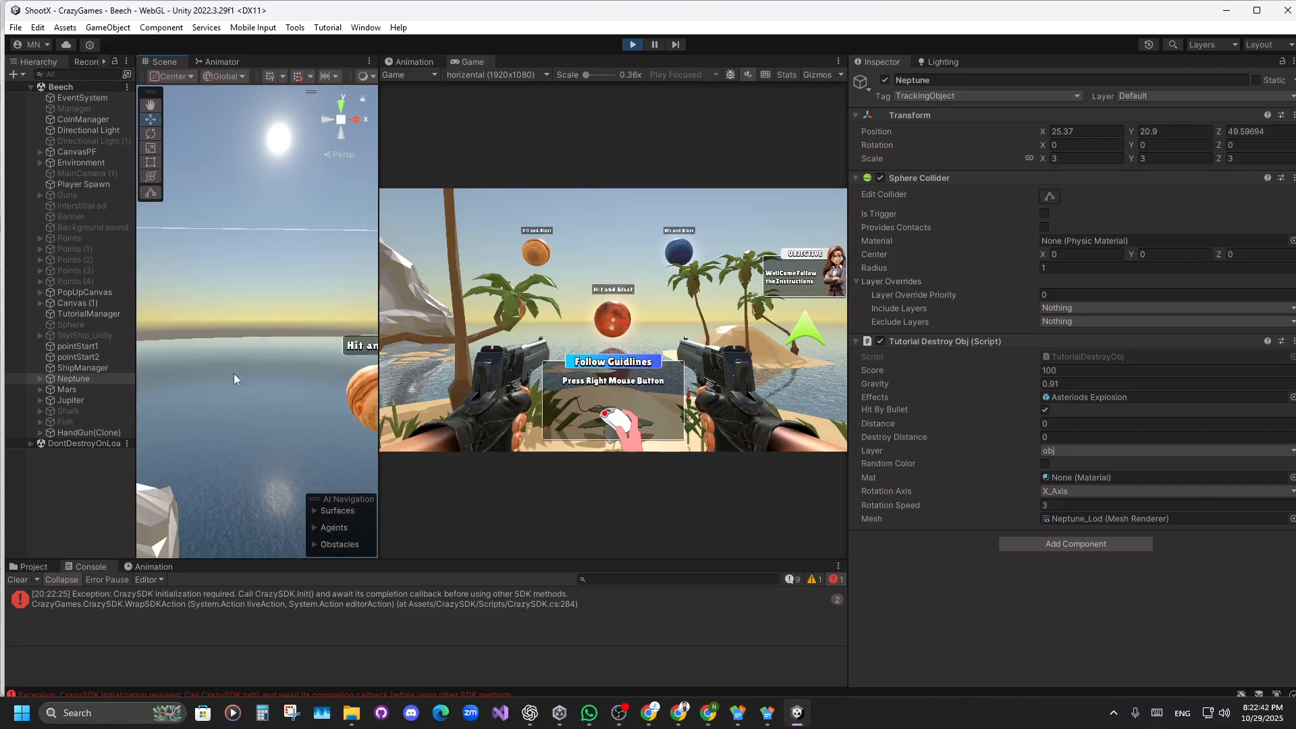
alt+drag(234, 376, 227, 408)
right_drag(308, 406, 290, 407)
middle_drag(290, 408, 262, 409)
right_drag(262, 409, 250, 400)
Compare the Canvas settings of Neptune's child Canvas with those of CanvasPF, expand CanvasPF's children, and stop the game.
click(41, 379)
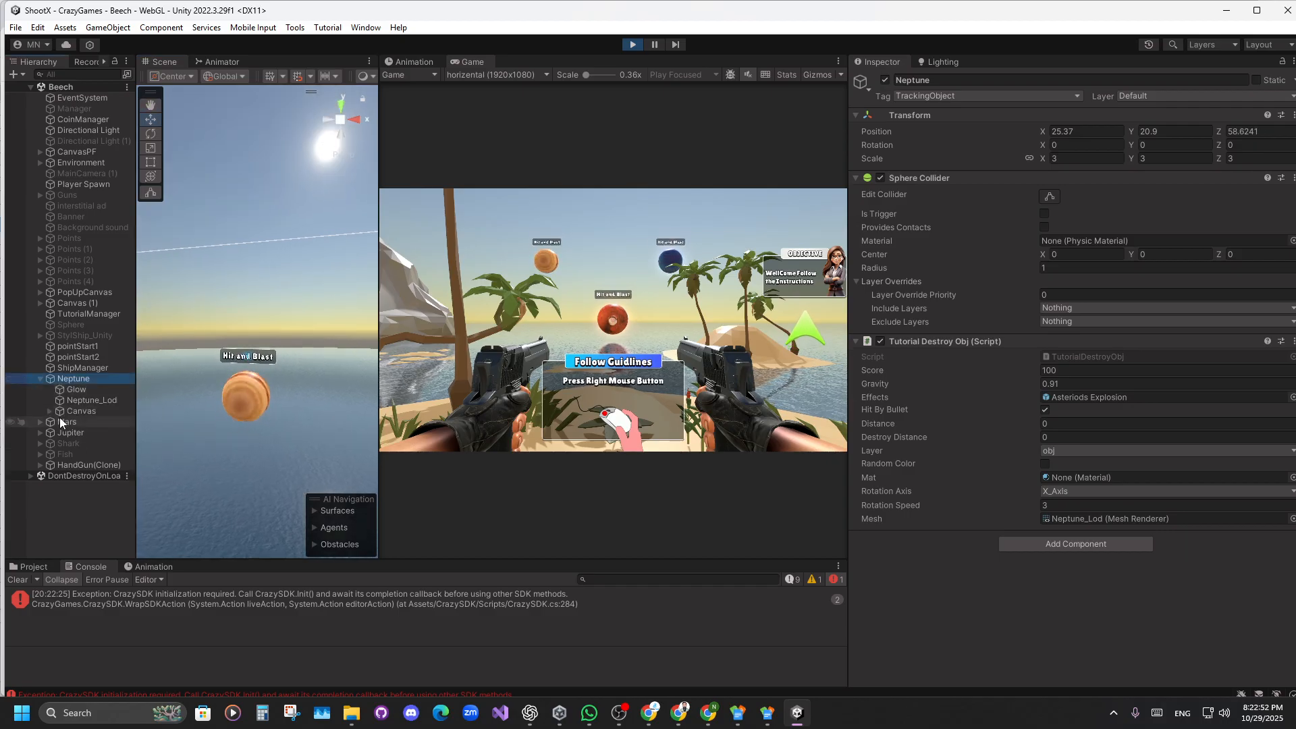
click(71, 410)
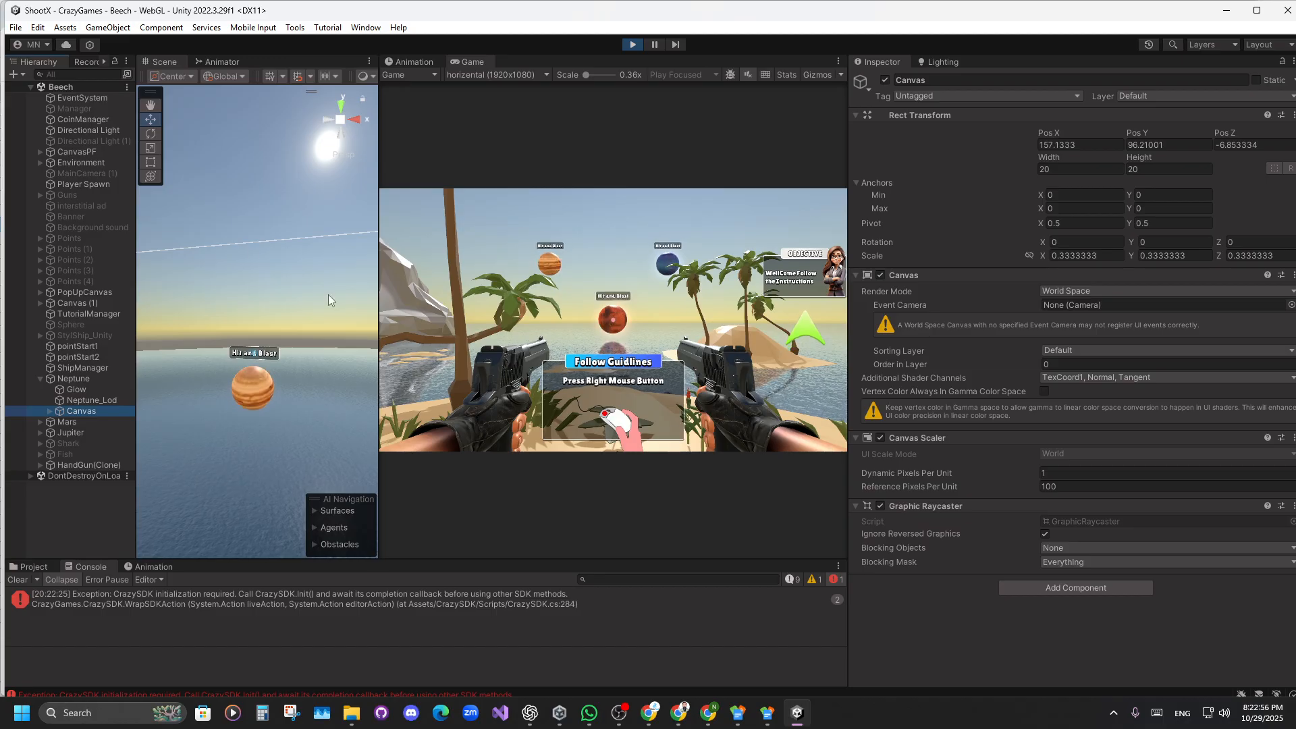
click(73, 153)
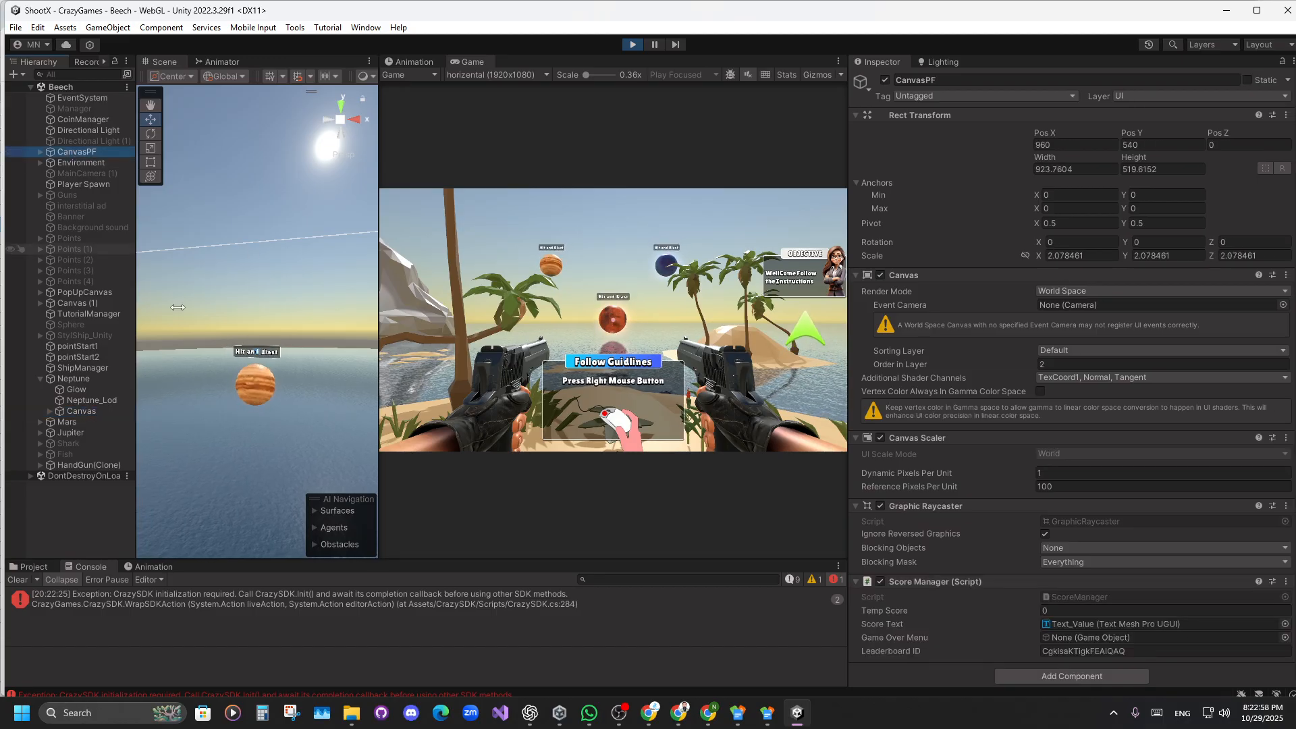
drag(378, 378, 455, 378)
click(41, 151)
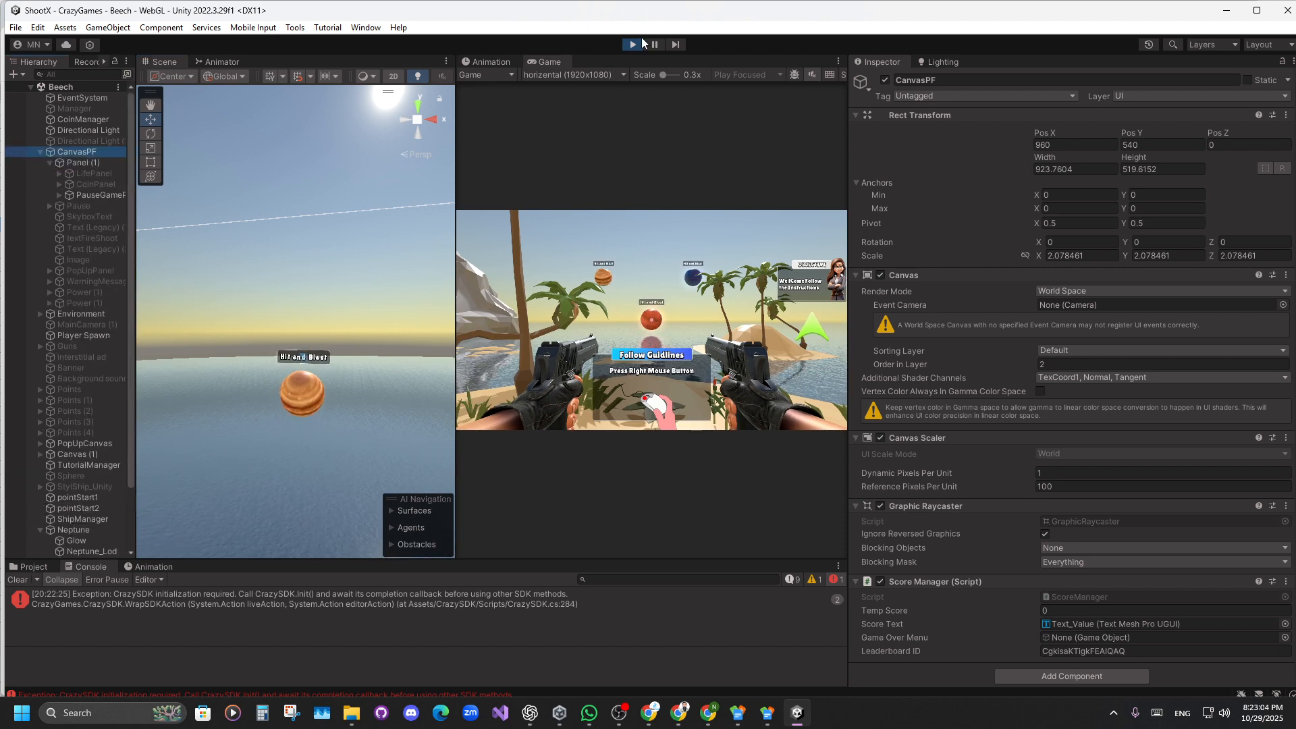
key(ctrl+p)
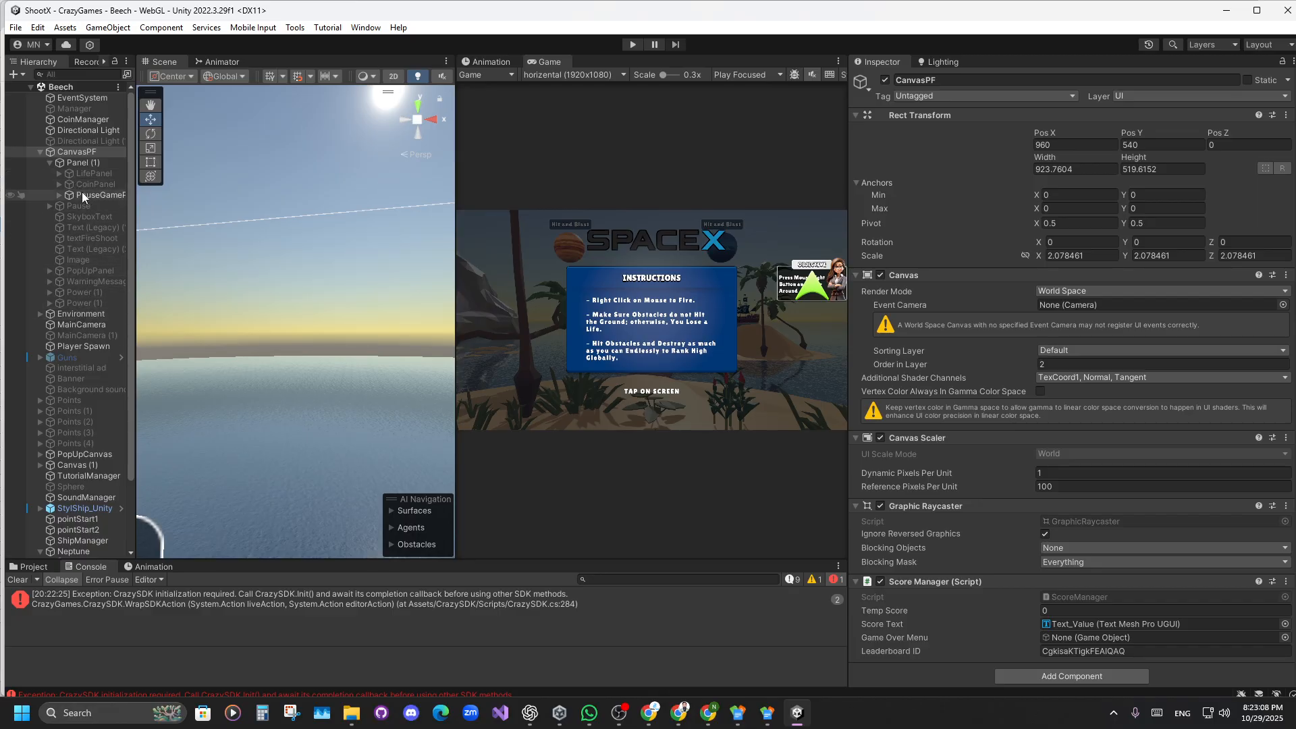
double_click(74, 165)
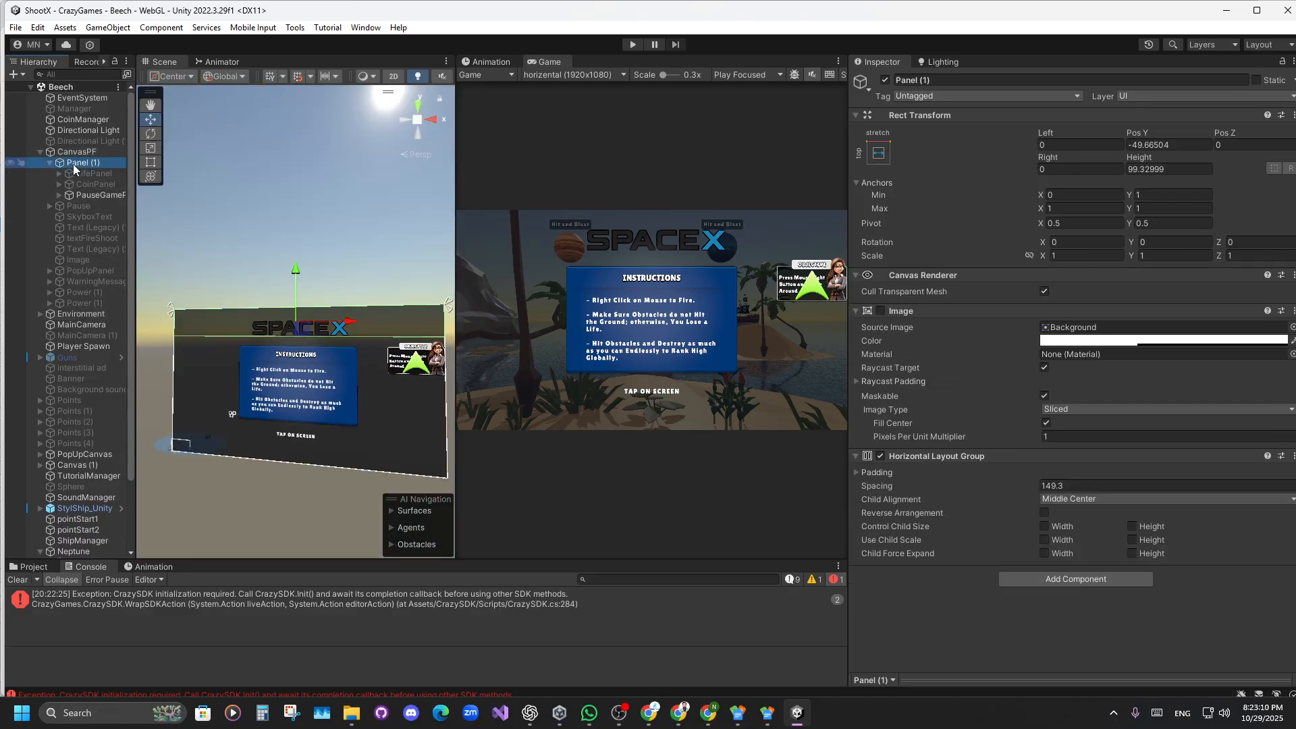
key(alt+shift+a)
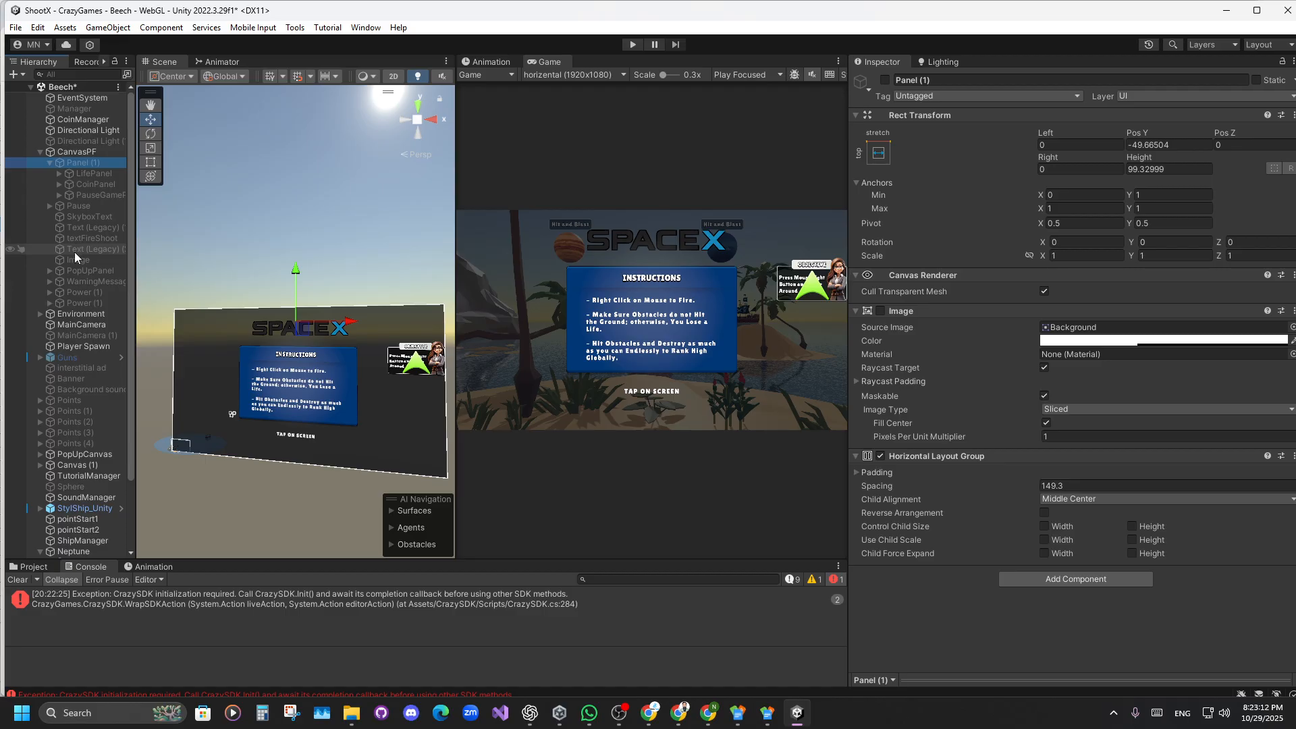
key(ctrl+z)
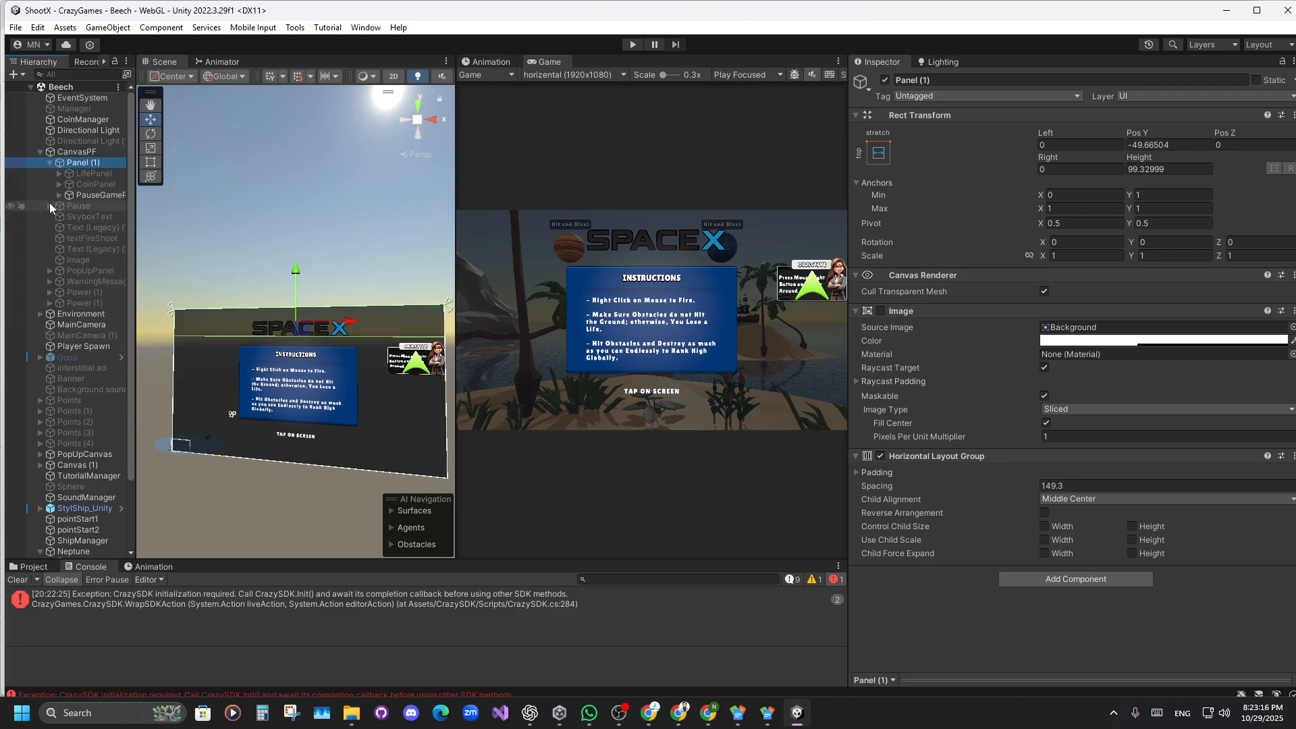
Collapse CanvasPF, expand Canvas (1) down to its individual panels, and examine that canvas's settings.
click(40, 151)
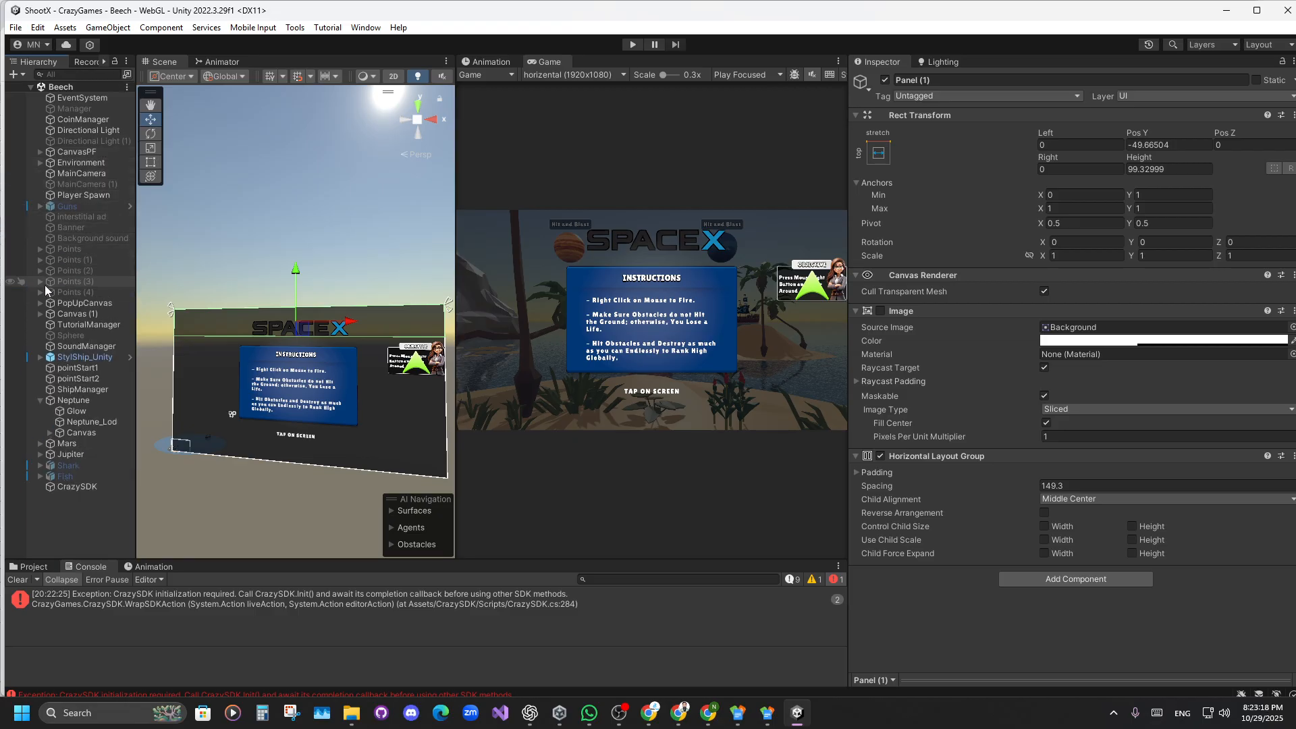
click(41, 314)
click(50, 324)
click(75, 315)
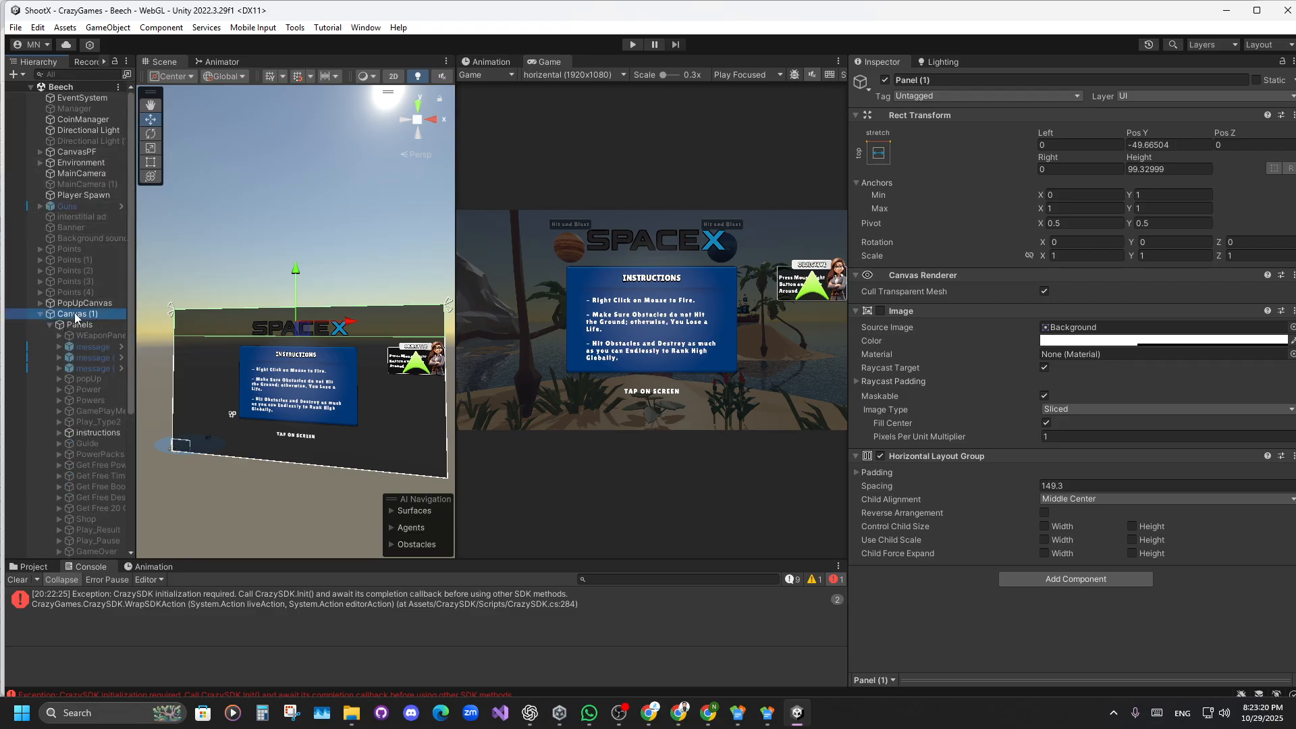
scroll(75, 315, down, 5)
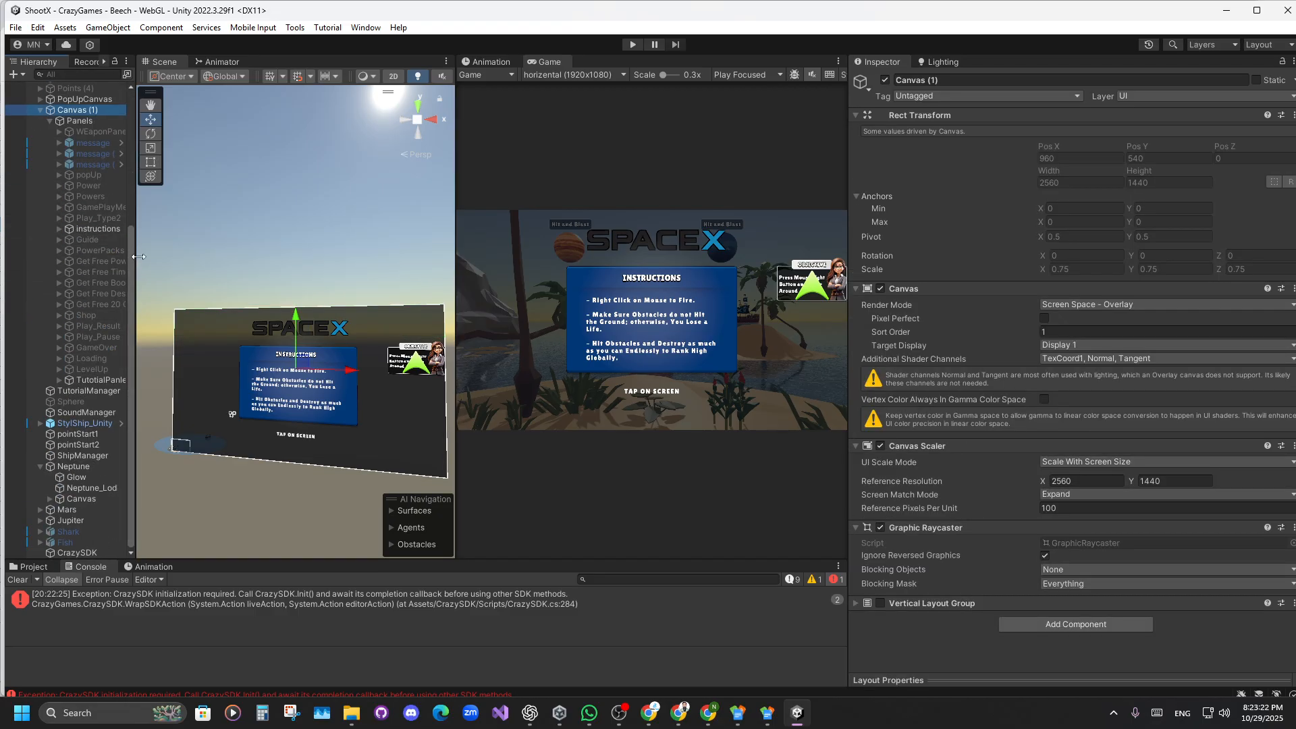
Select the instructions panel of Canvas (1) and move it straight up outside the canvas frame, to Top about -1733.
drag(138, 256, 221, 257)
scroll(115, 277, up, 3)
click(95, 269)
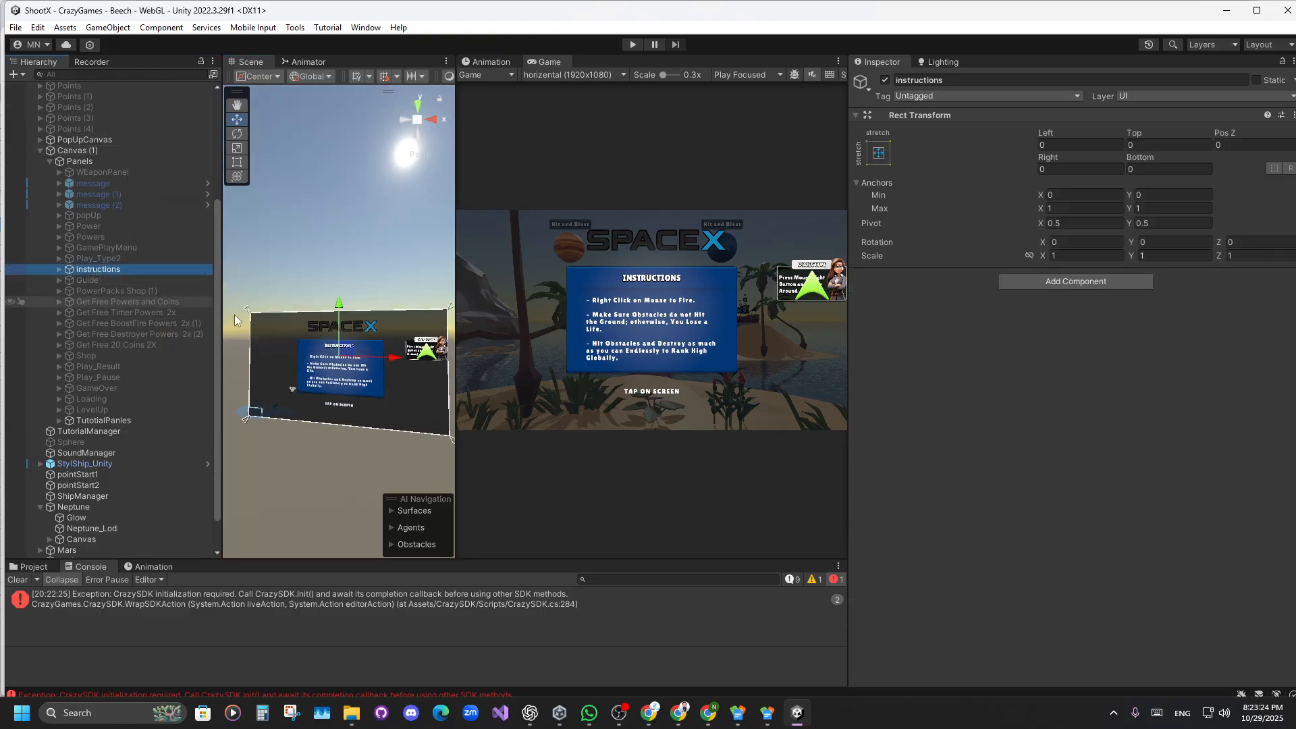
drag(456, 375, 645, 382)
scroll(537, 382, up, 5)
scroll(516, 377, down, 5)
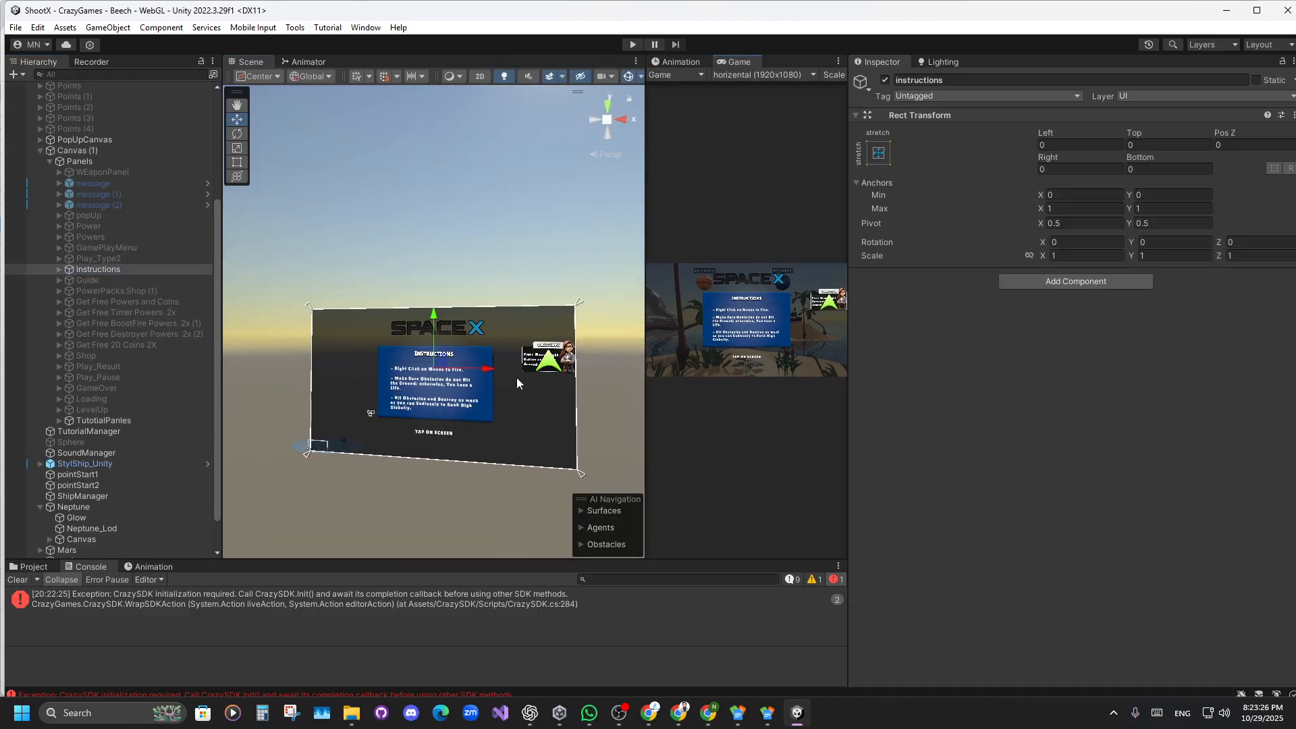
scroll(516, 378, down, 2)
drag(436, 310, 445, 176)
alt+drag(372, 360, 360, 386)
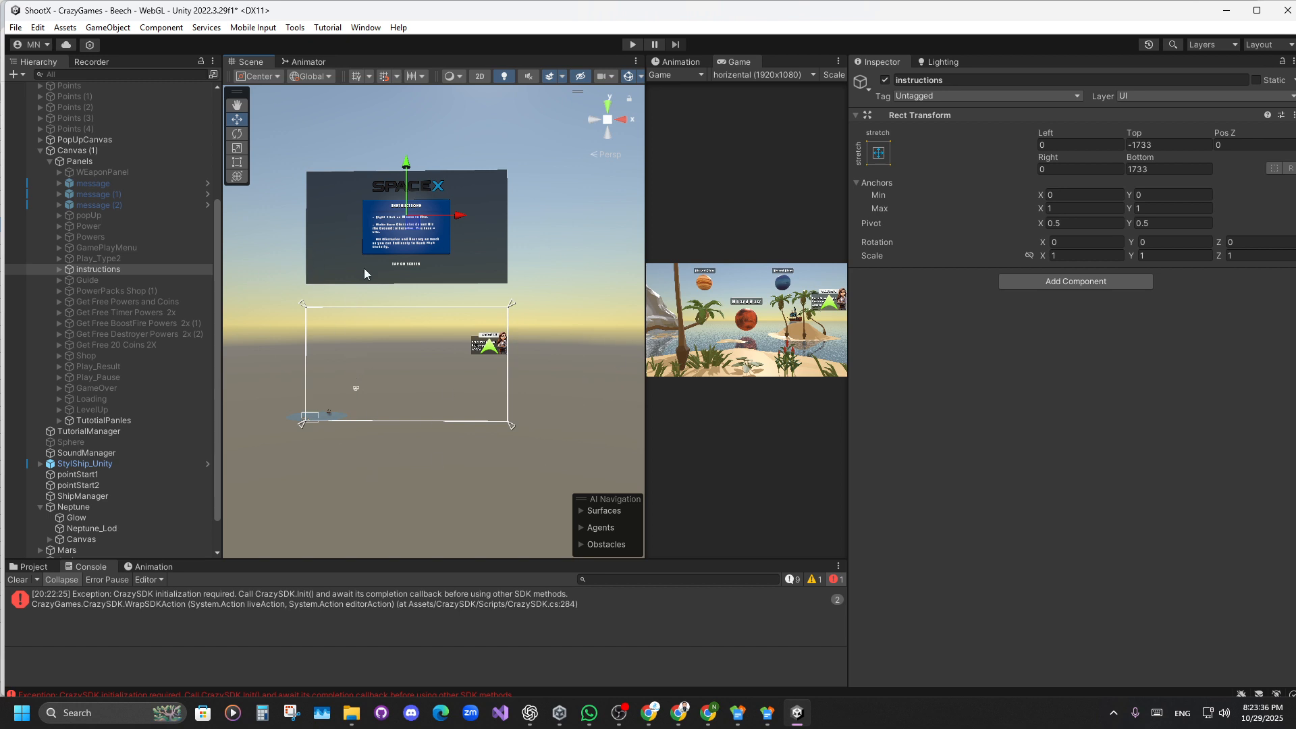
Run the game with an enlarged Game view, check how the displaced instructions panel behaves, and stop the game.
drag(644, 366, 505, 392)
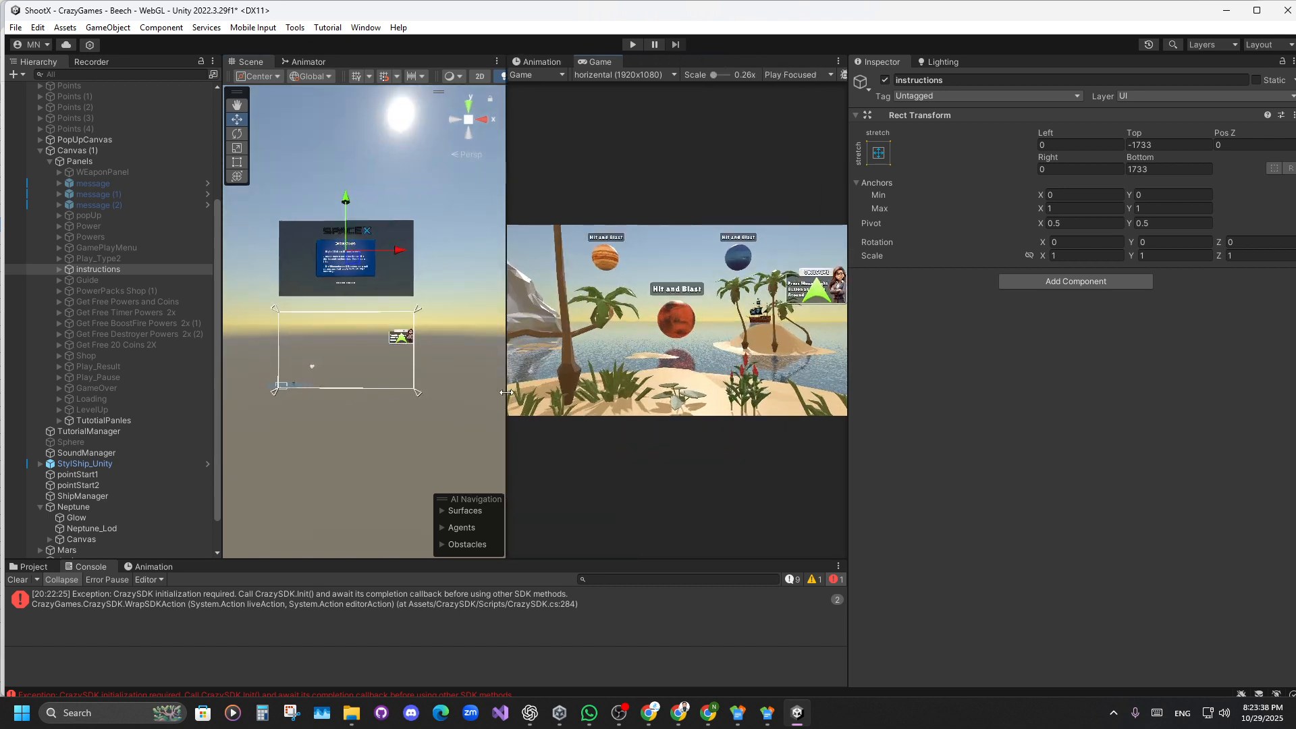
click(632, 44)
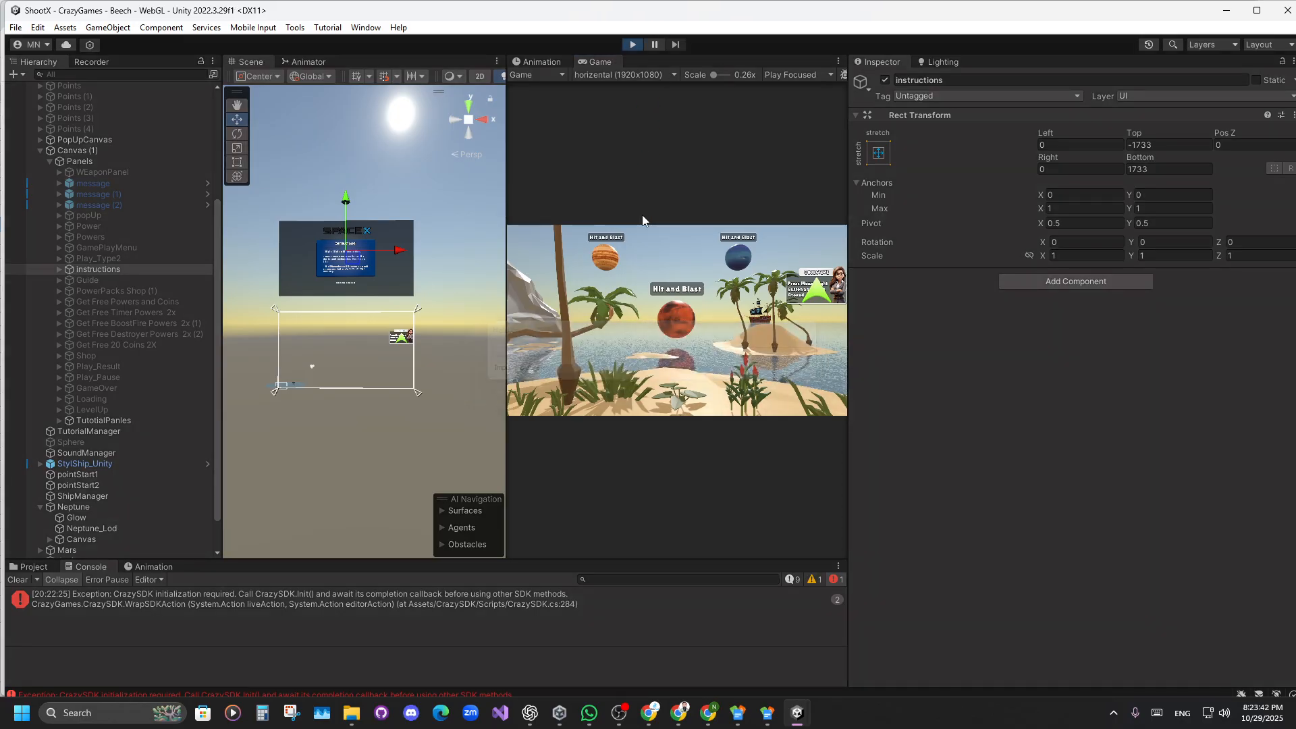
click(639, 349)
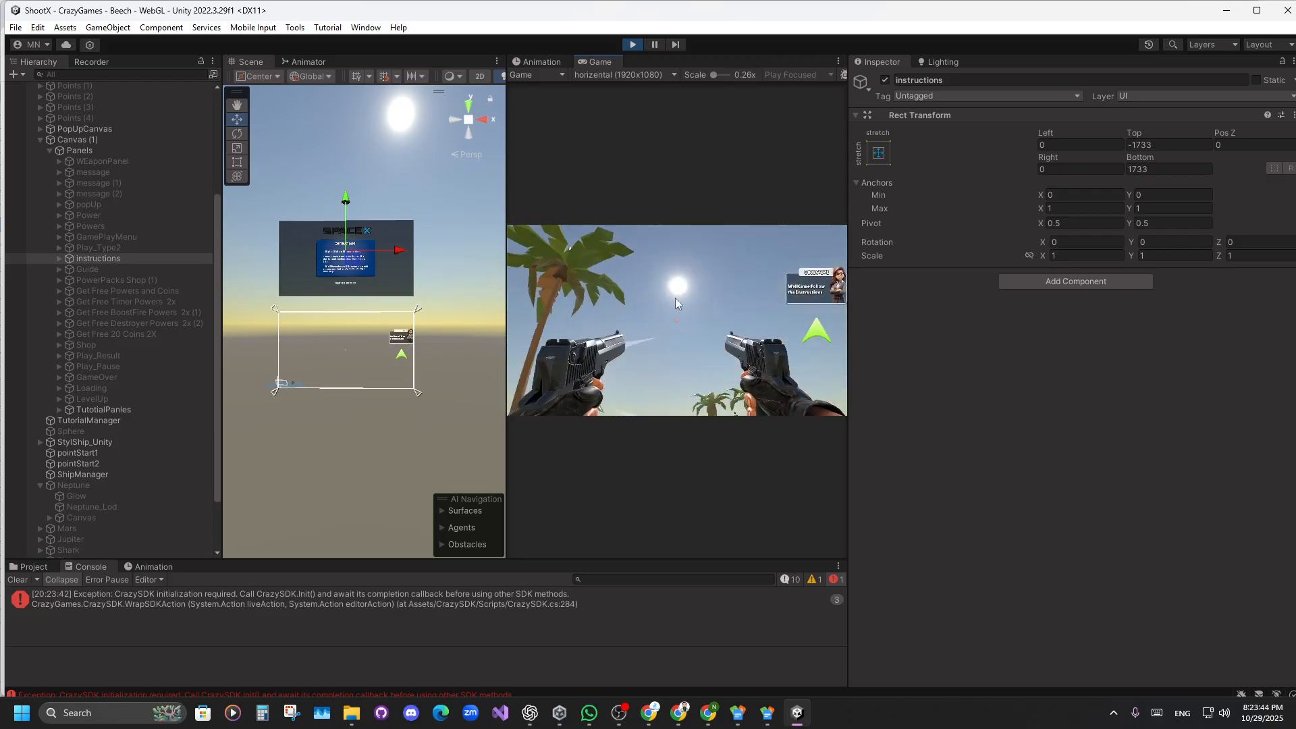
click(651, 322)
click(683, 318)
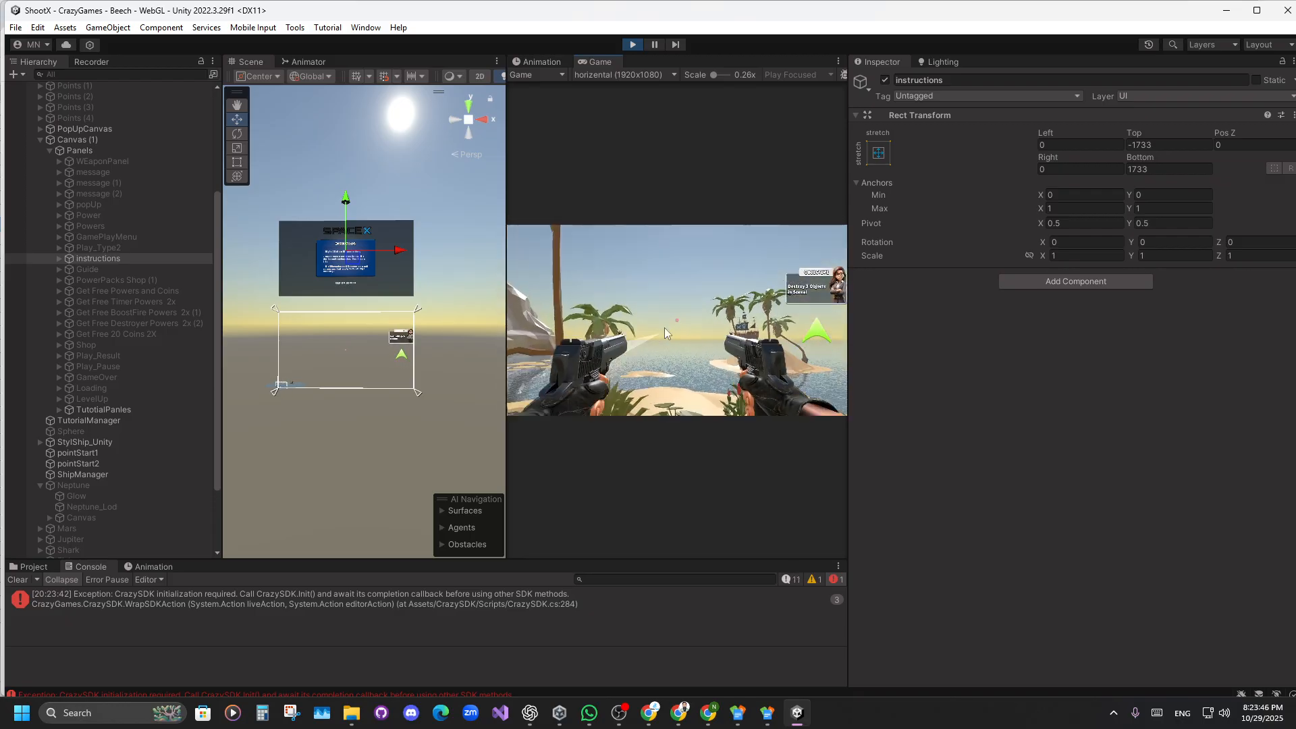
click(383, 263)
click(378, 258)
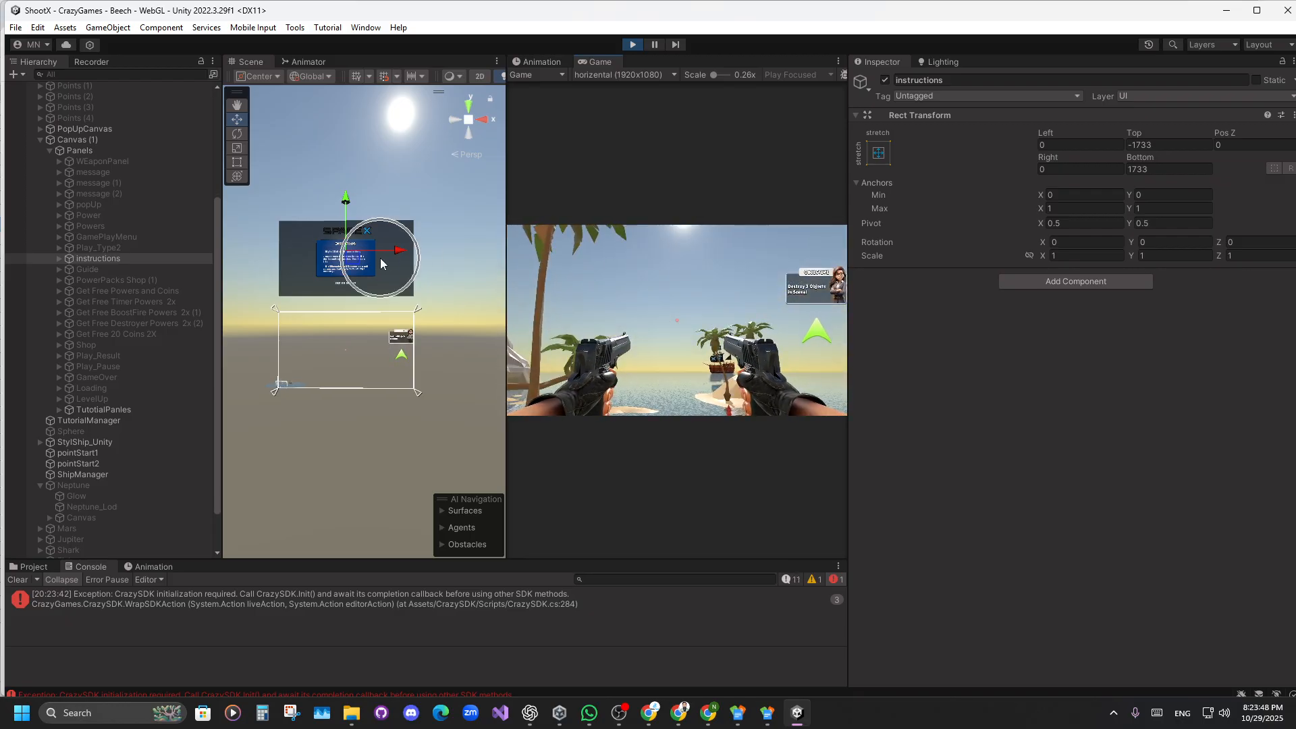
click(379, 259)
click(381, 258)
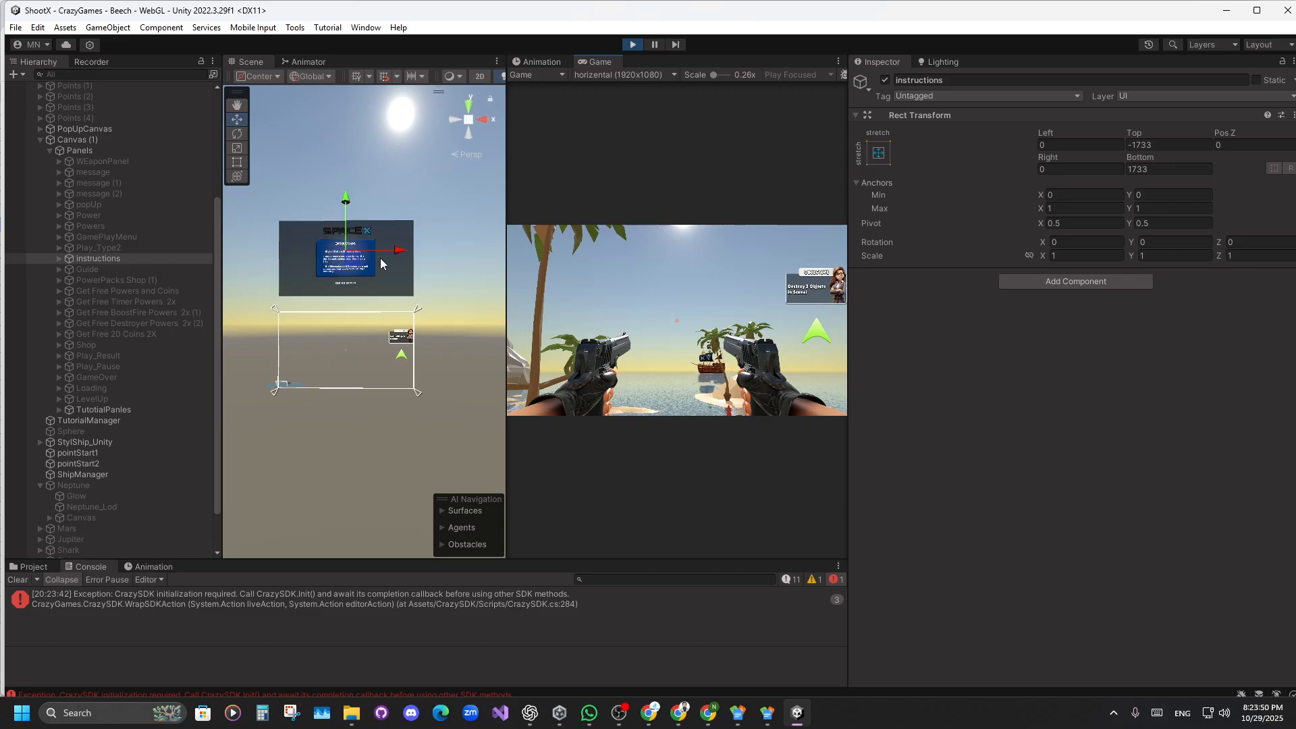
click(714, 319)
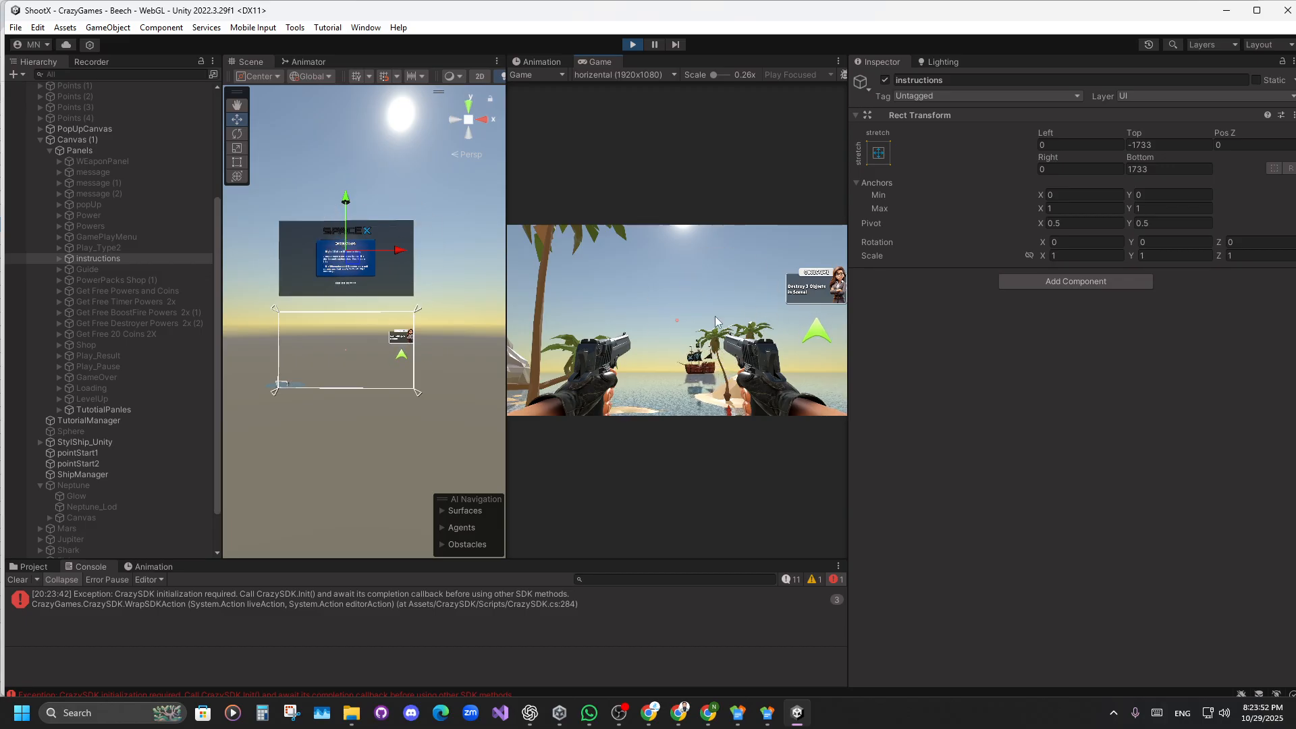
click(632, 45)
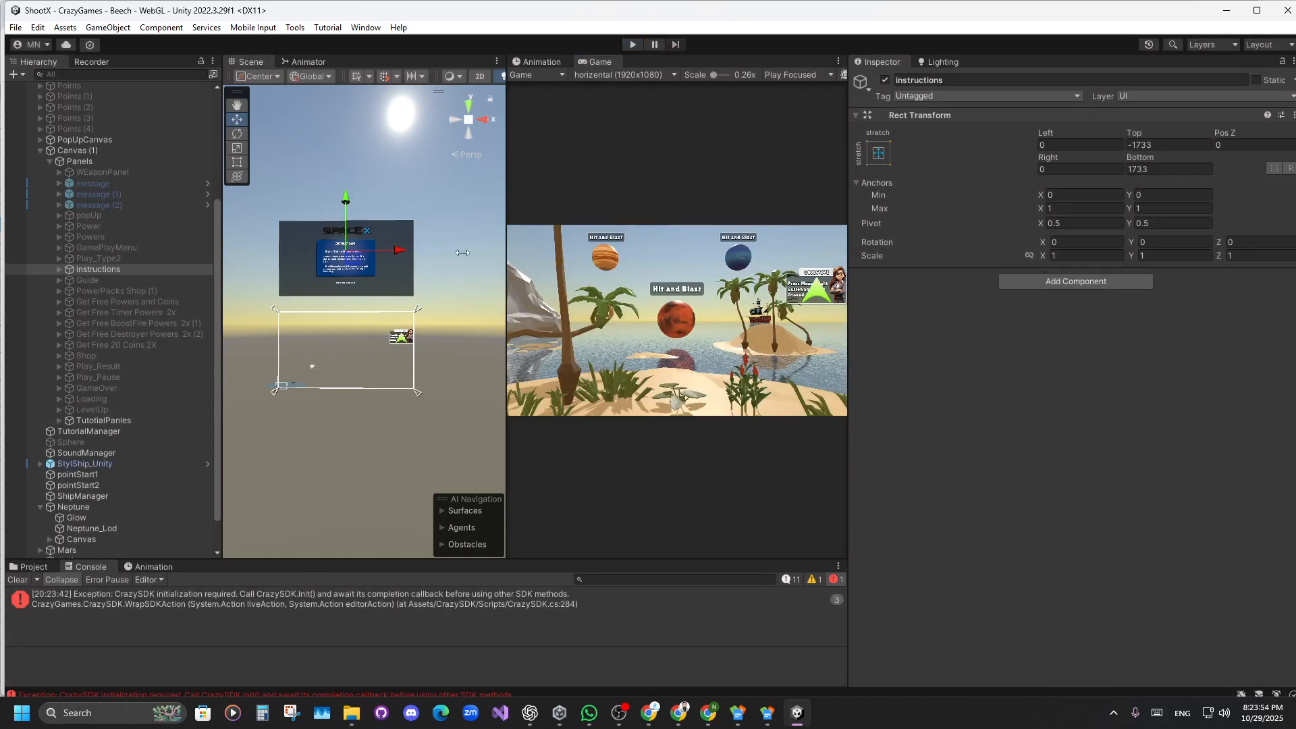
Move the instructions panel back down and refit it to the whole canvas with the full stretch anchor preset, including position.
drag(347, 210, 324, 265)
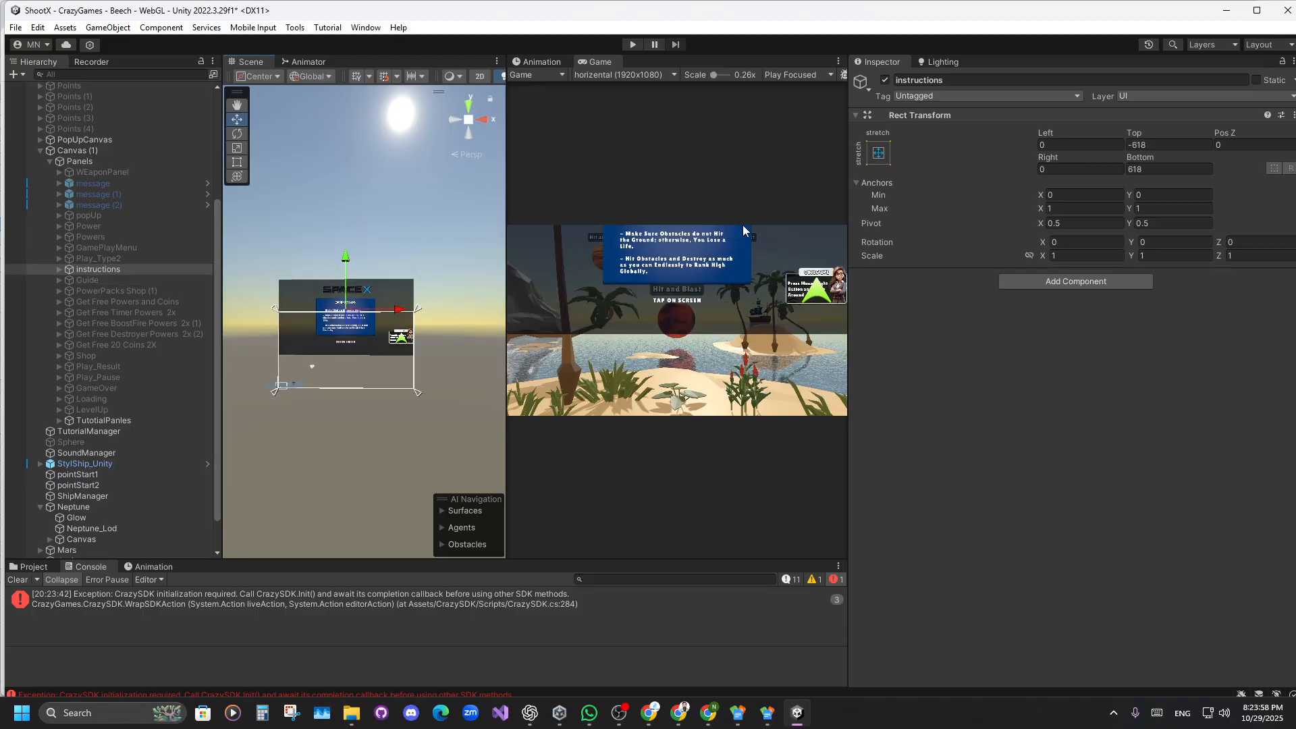
click(877, 162)
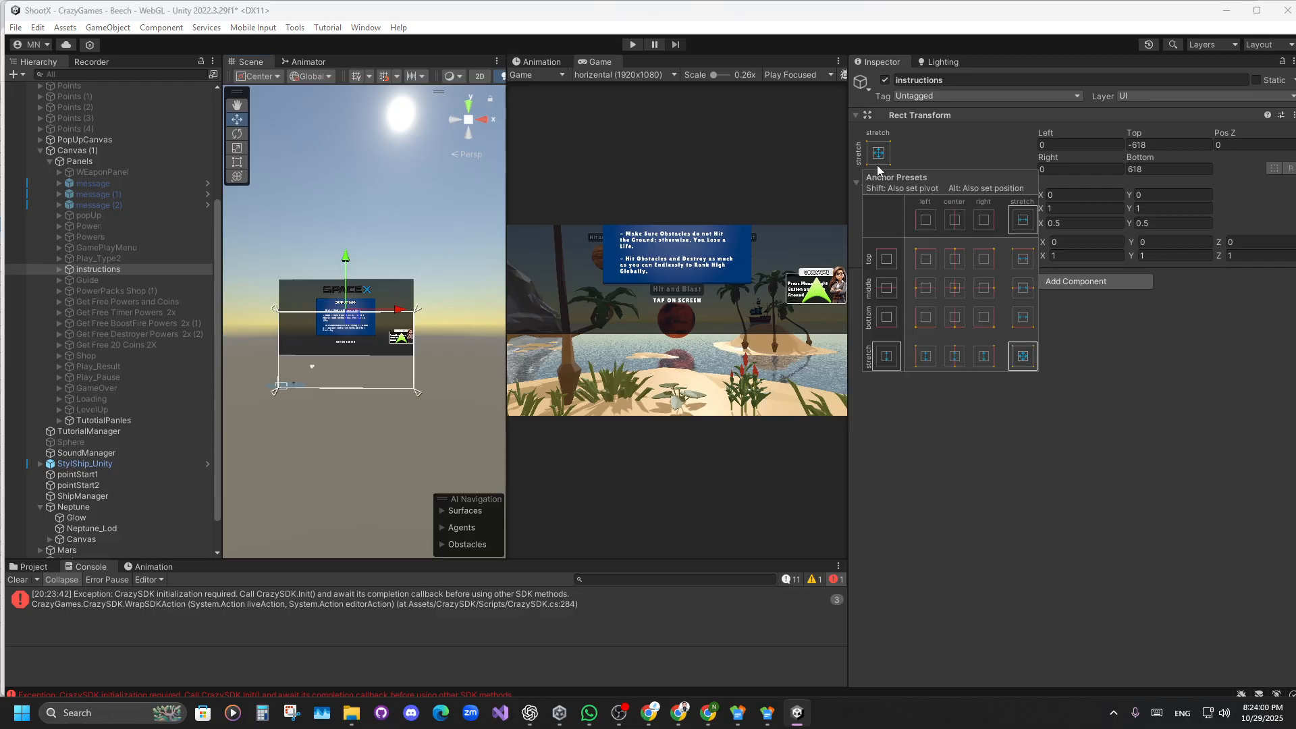
alt+click(1022, 358)
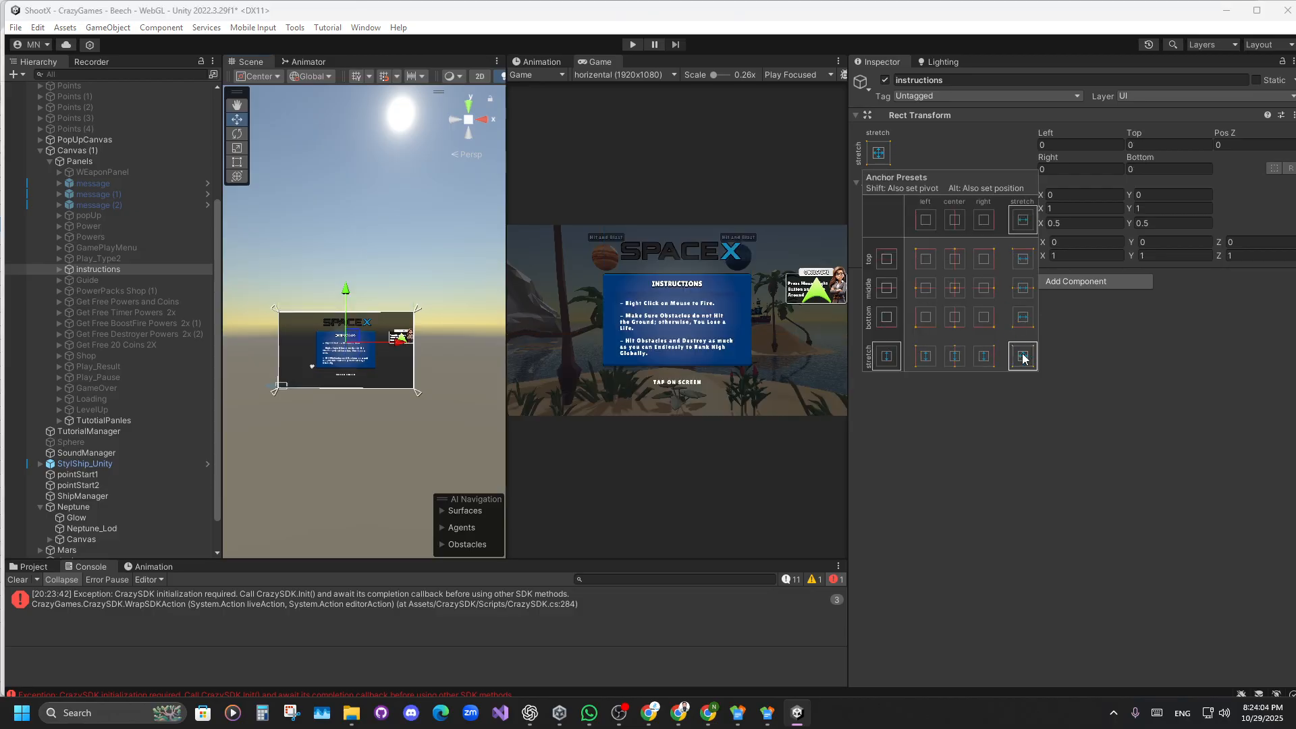
click(1069, 398)
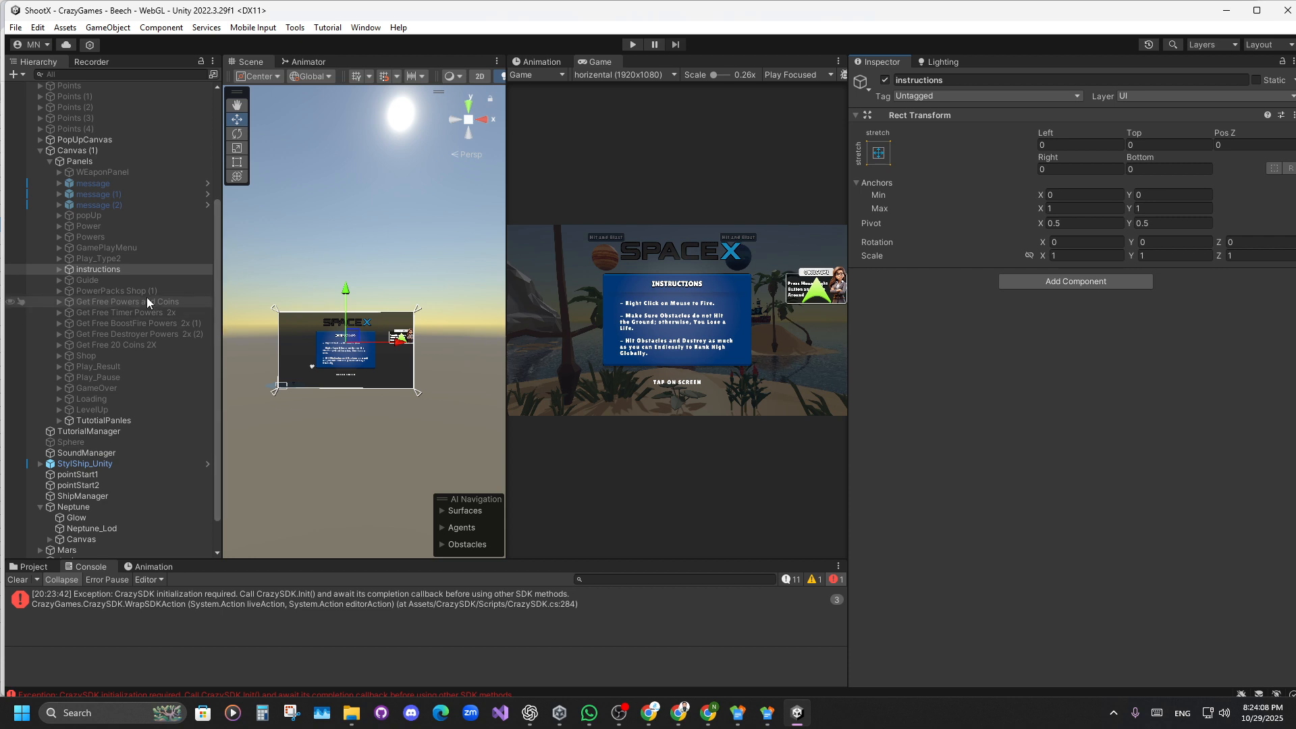
Check PopUpCanvas's settings against Canvas (1), and set Canvas (1)'s UI Scale Mode to Constant Pixel Size.
click(92, 141)
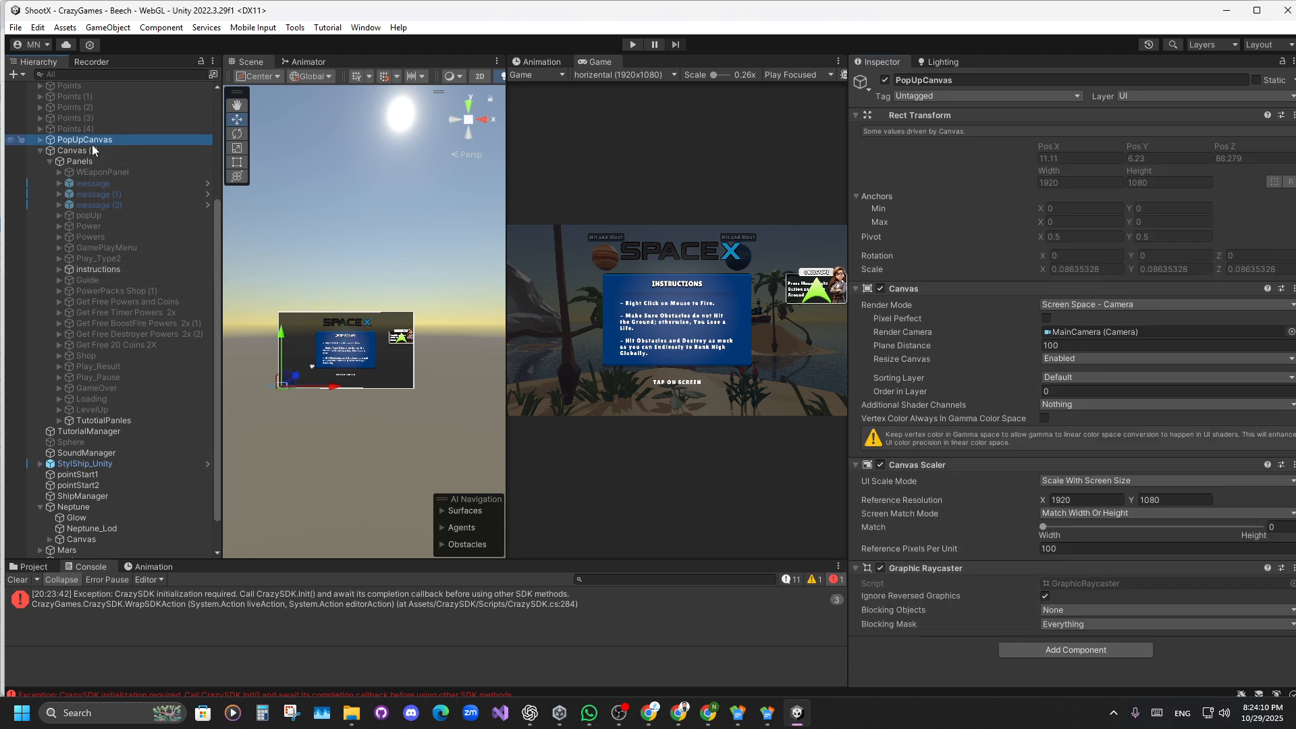
click(92, 149)
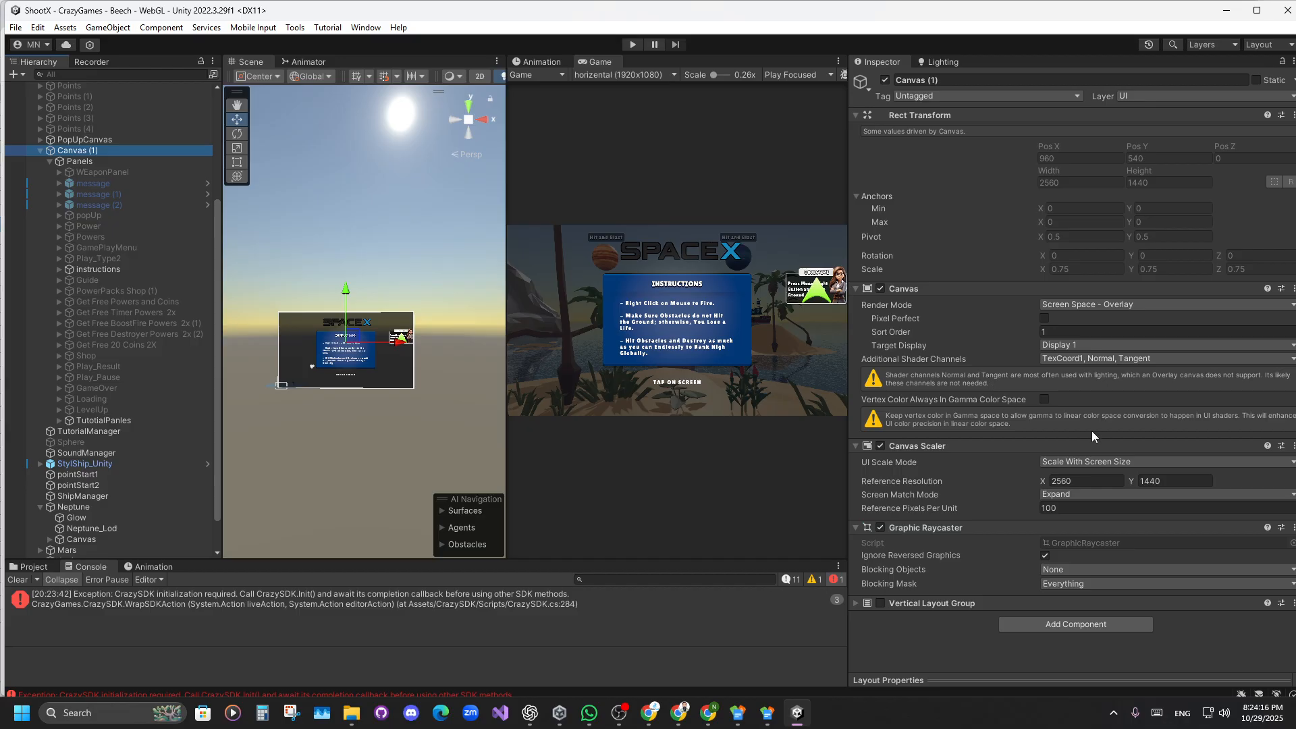
click(1119, 461)
click(1097, 475)
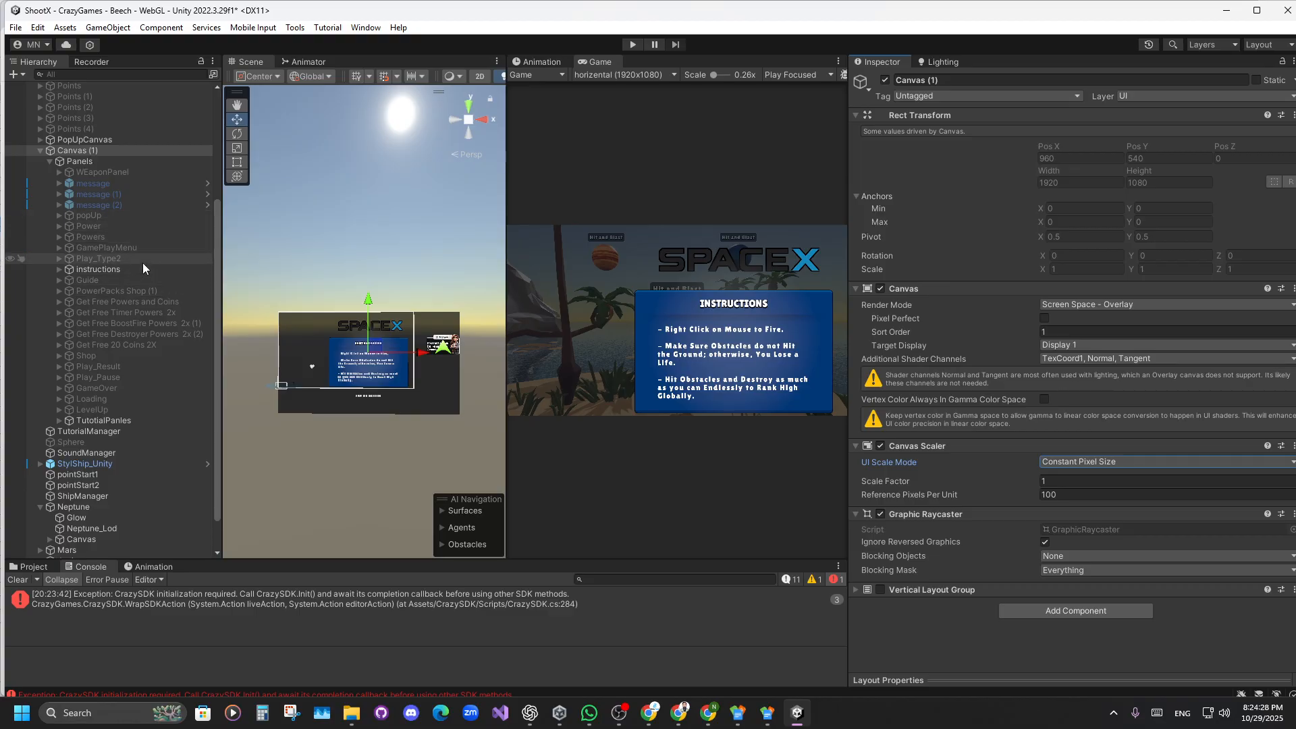
Try resizing the instructions panel with the Rect tool to match the canvas frame, and undo the resize.
scroll(367, 395, up, 4)
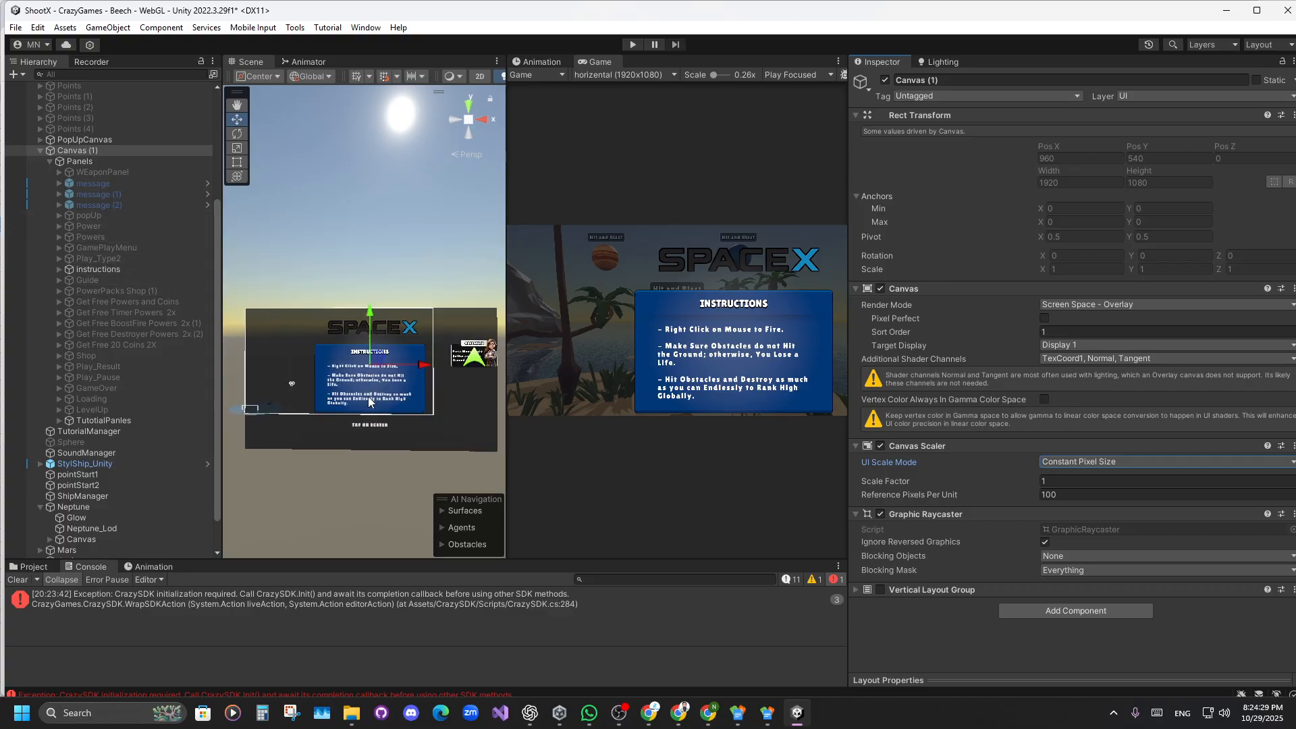
click(94, 269)
click(237, 164)
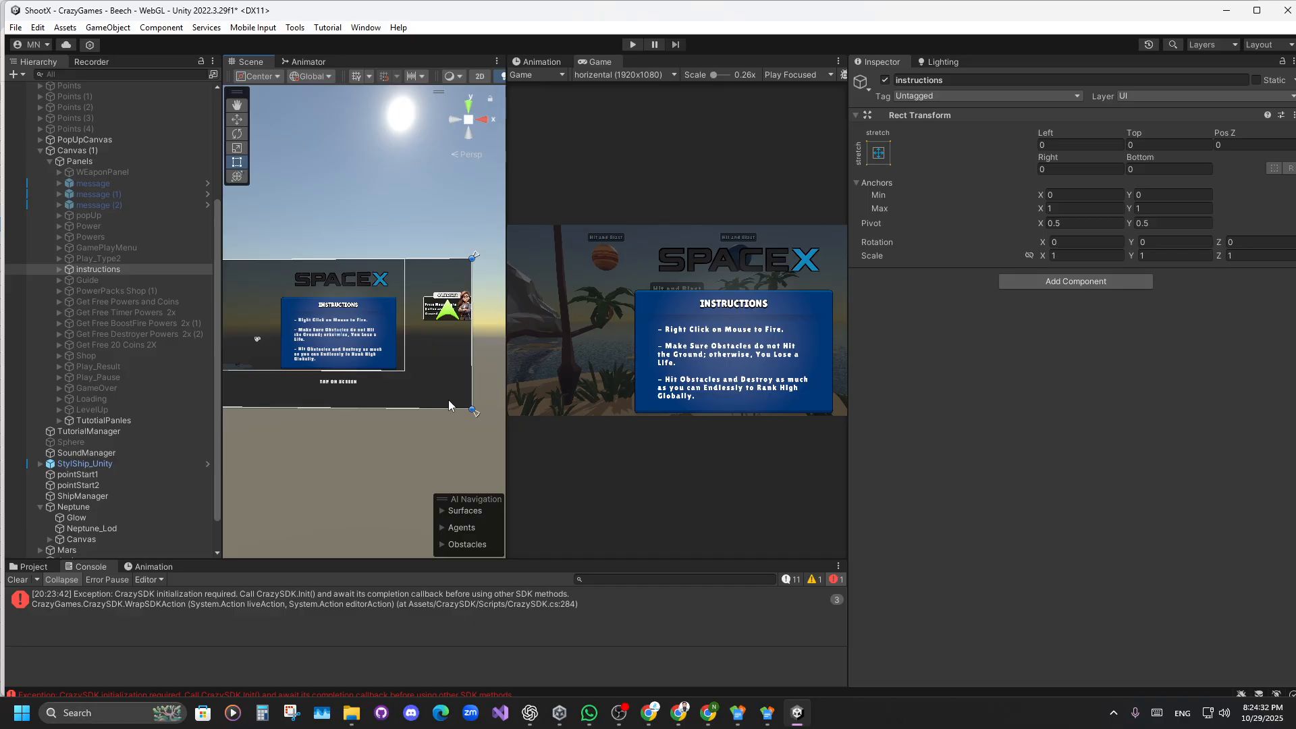
drag(472, 409, 398, 375)
key(ctrl+z)
Set Canvas (1)'s UI Scale Mode to Scale With Screen Size.
click(113, 152)
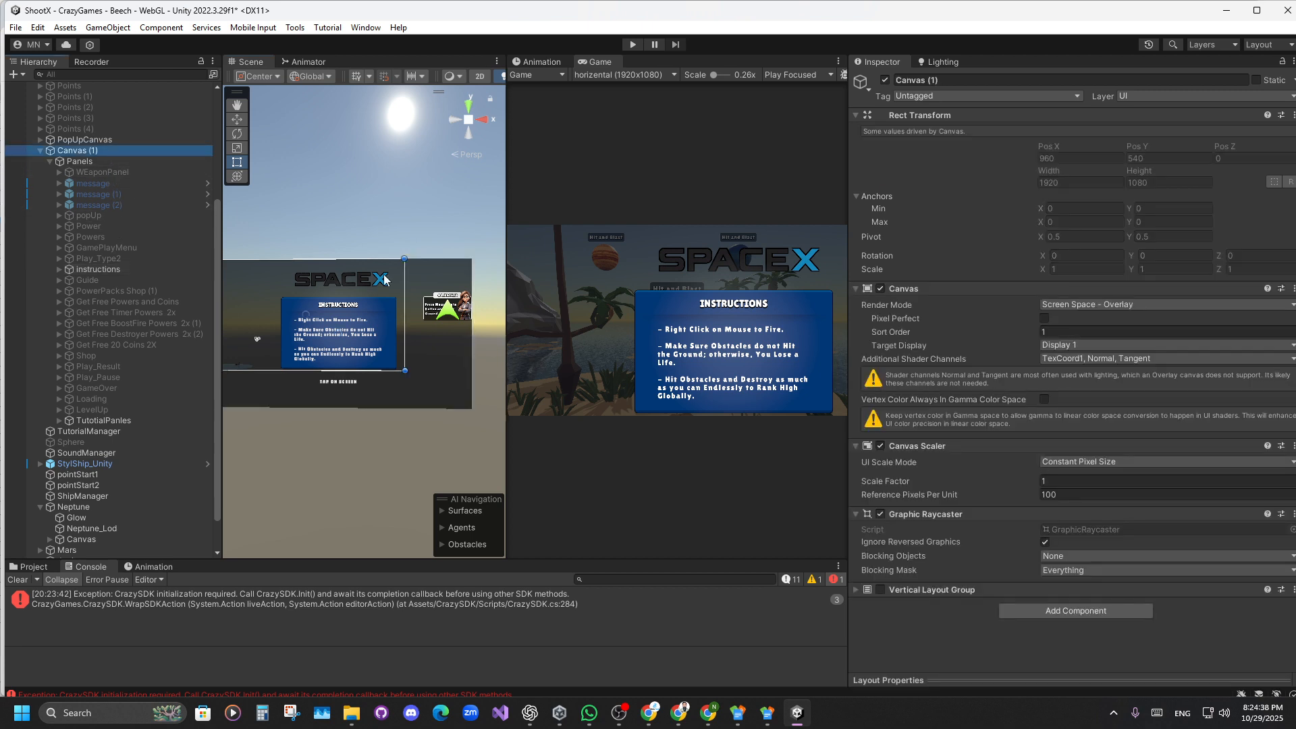
click(1161, 462)
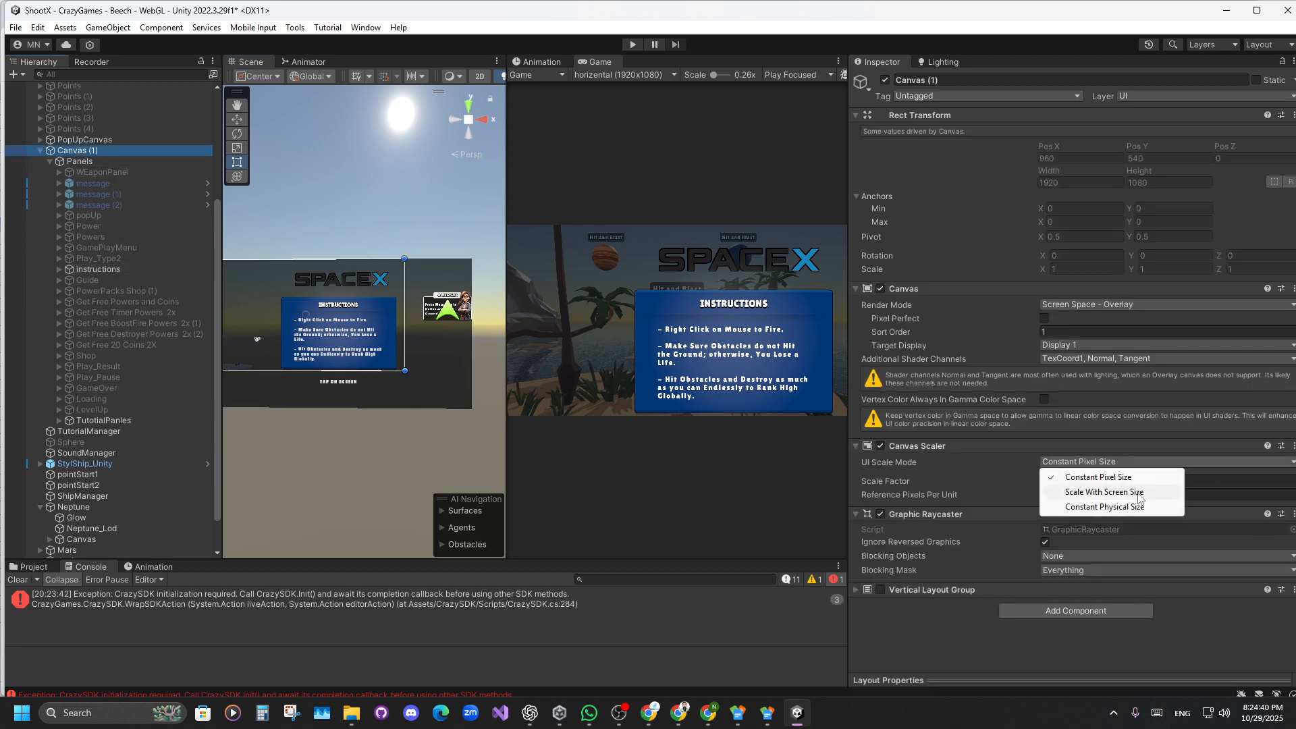
click(1127, 493)
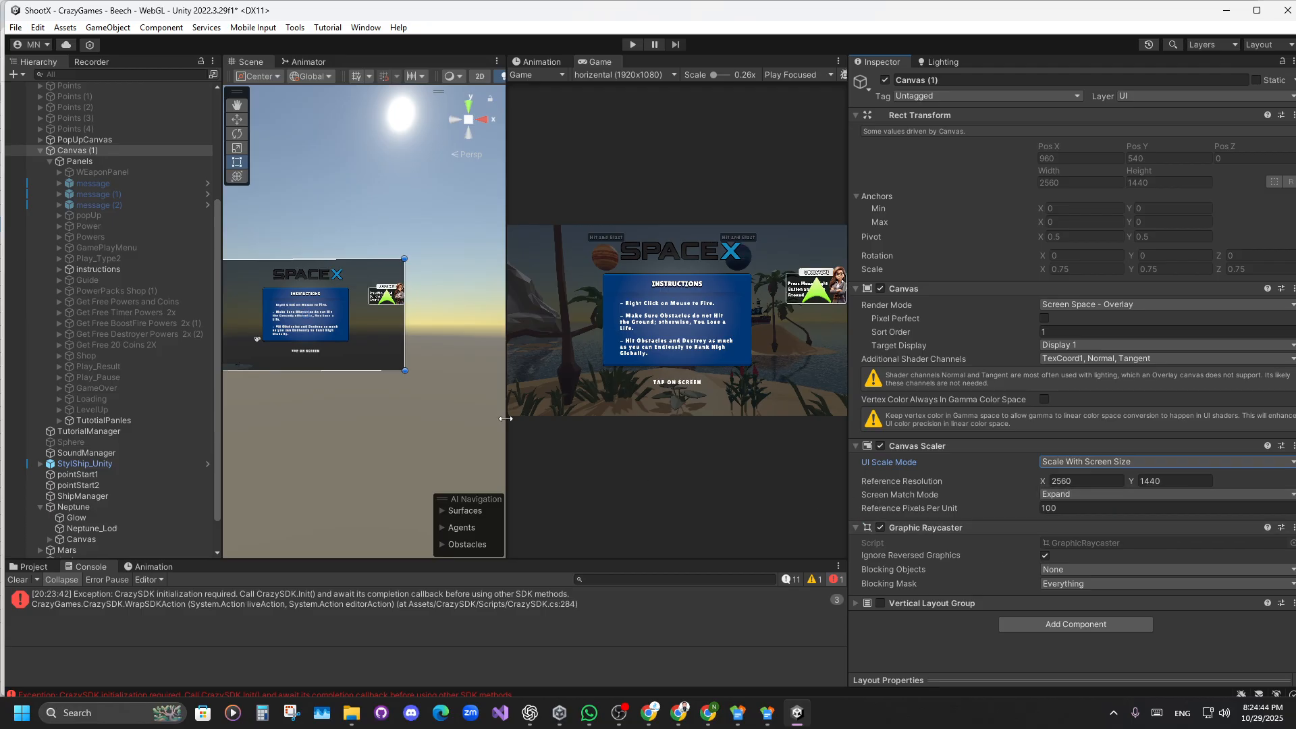
Enlarge the Game view and examine the X and Y reference resolution of Canvas (1)'s Canvas Scaler.
drag(505, 419, 333, 420)
click(1087, 480)
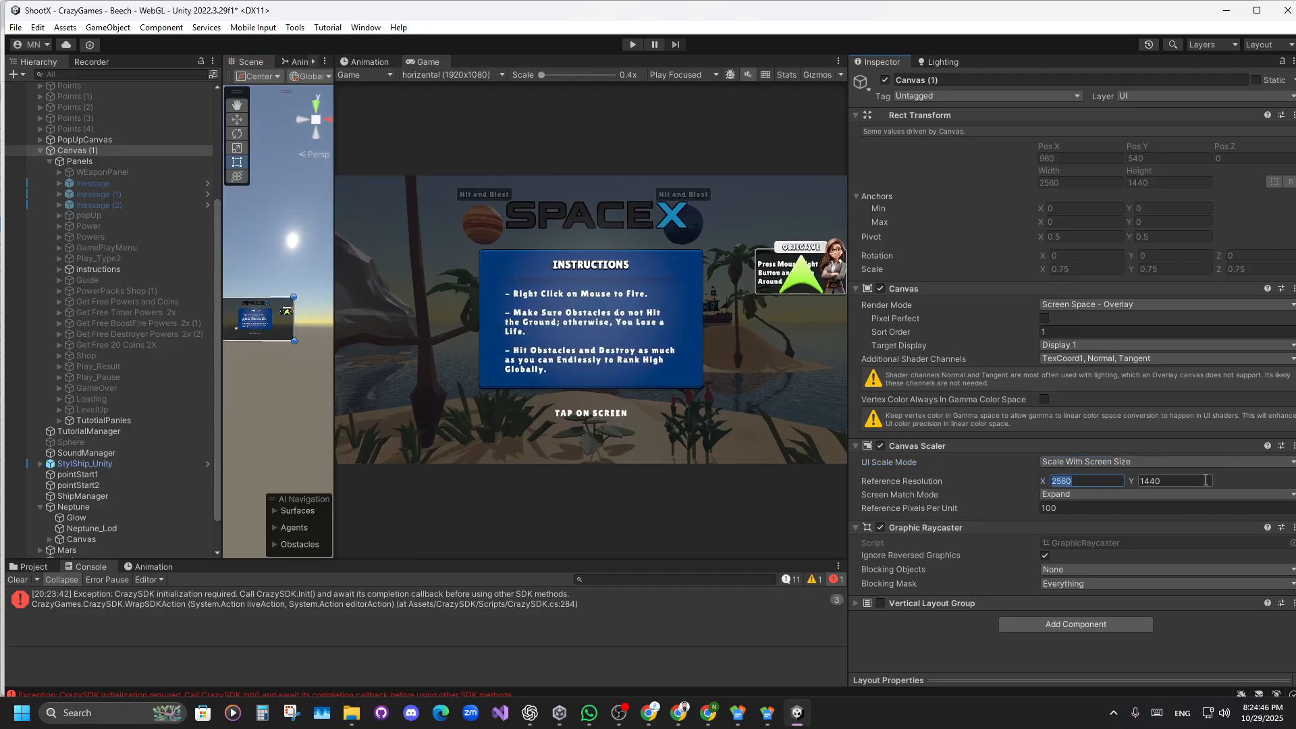
click(1181, 482)
drag(334, 333, 262, 333)
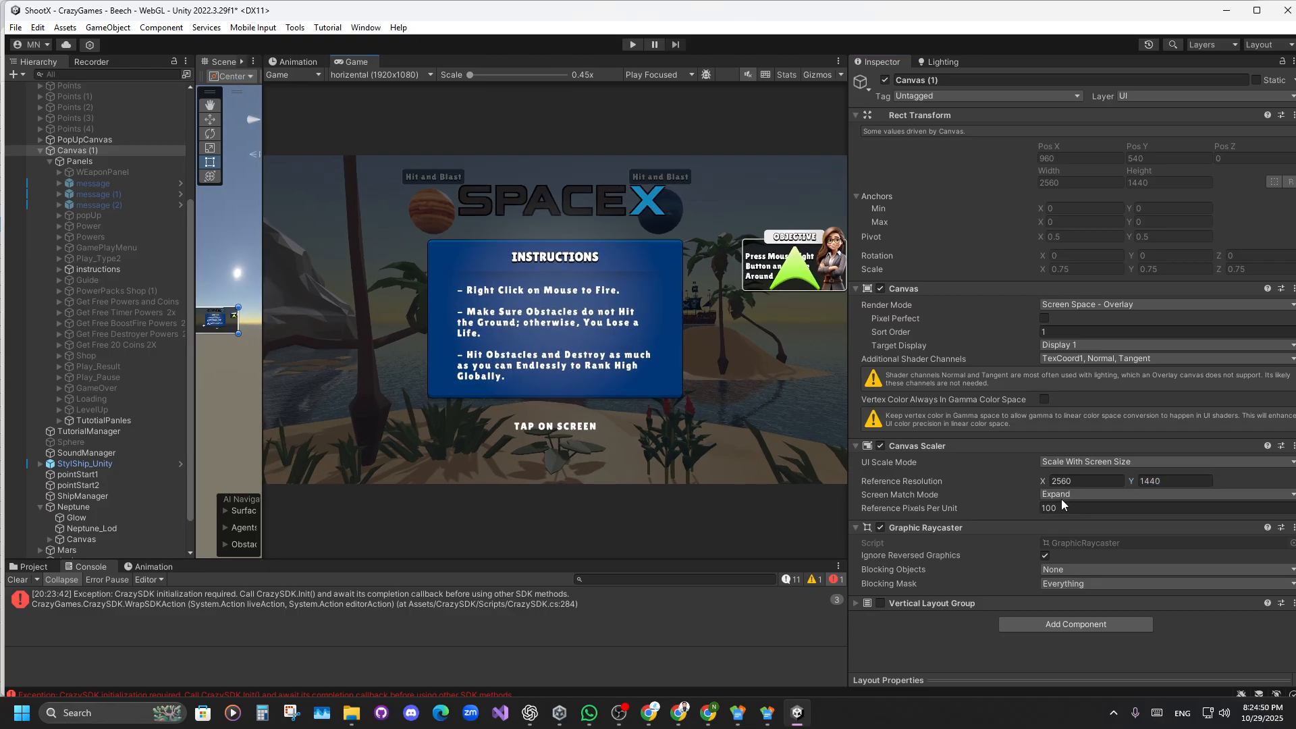
click(1073, 482)
click(1162, 481)
click(262, 368)
Save the scene and set Canvas (1)'s Render Mode to World Space.
click(15, 28)
click(27, 95)
click(1069, 307)
click(1086, 351)
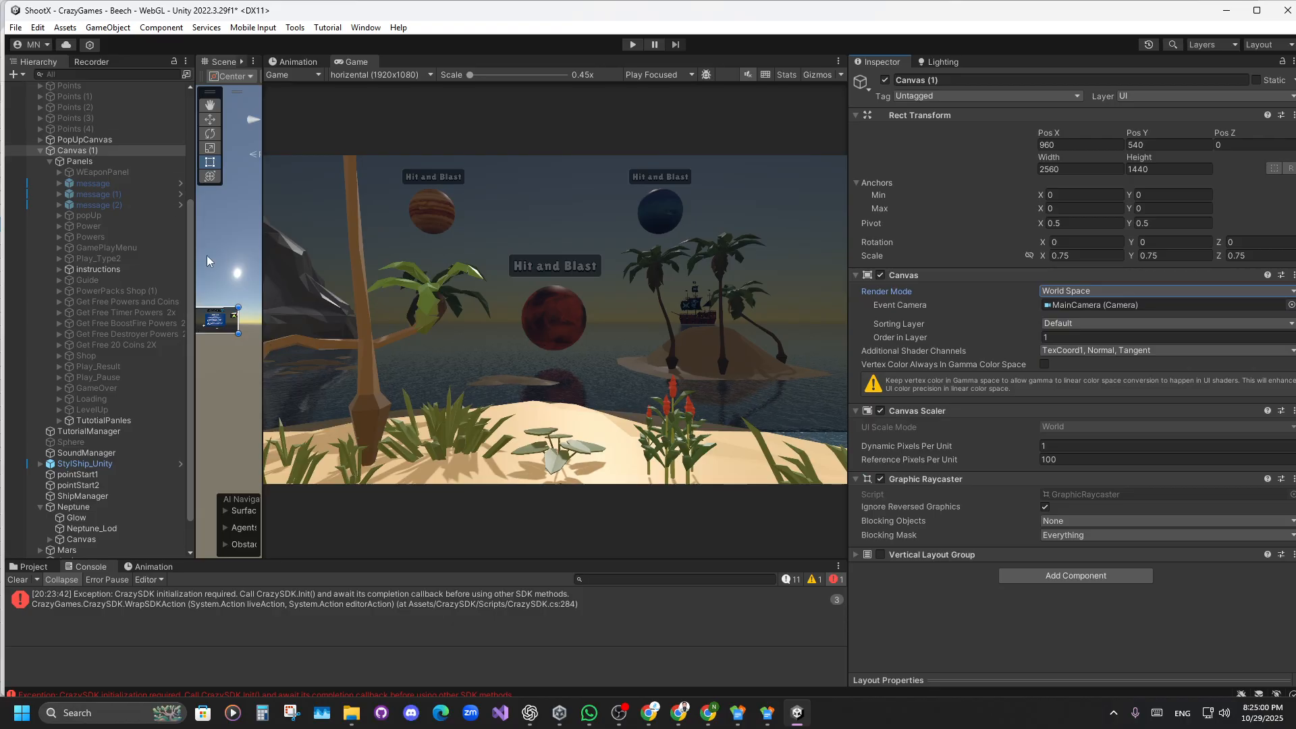
Run the game and bring the world-space Canvas (1) up close in an enlarged Scene view.
click(632, 45)
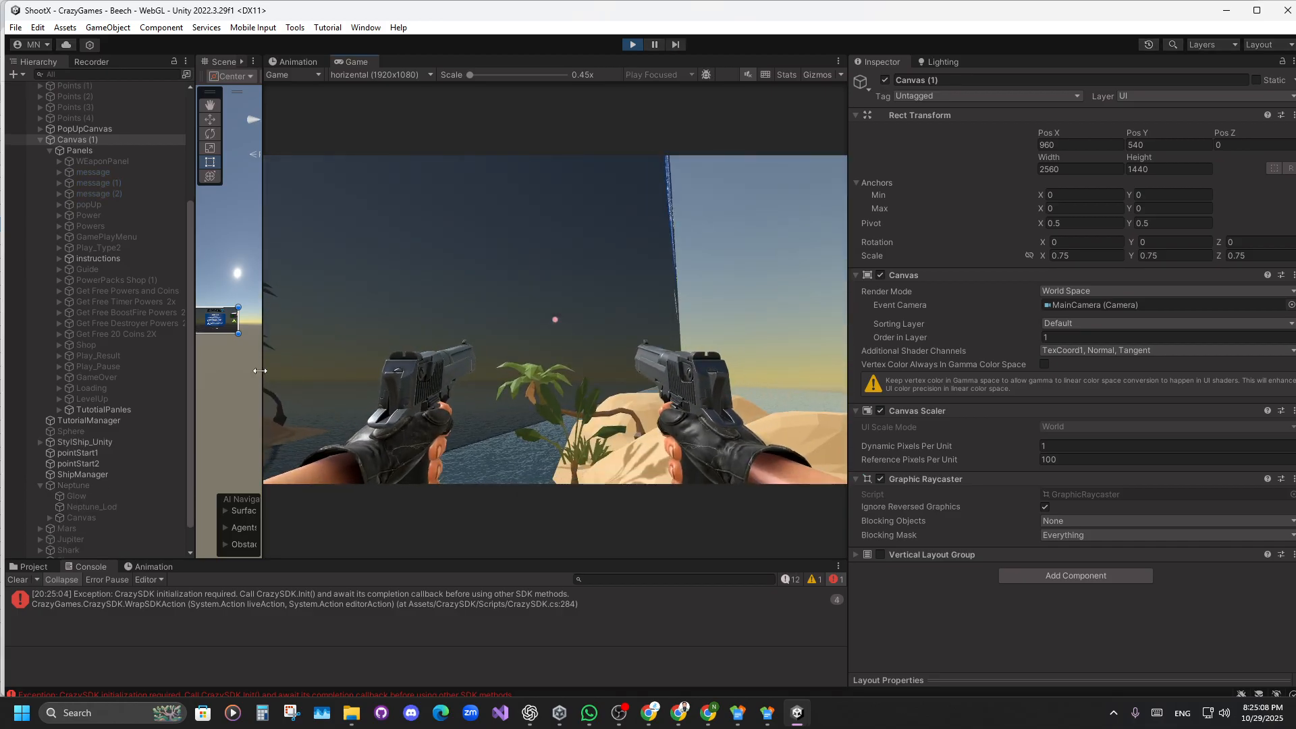
drag(260, 371, 610, 379)
scroll(462, 386, down, 6)
middle_drag(383, 371, 437, 399)
scroll(438, 399, up, 3)
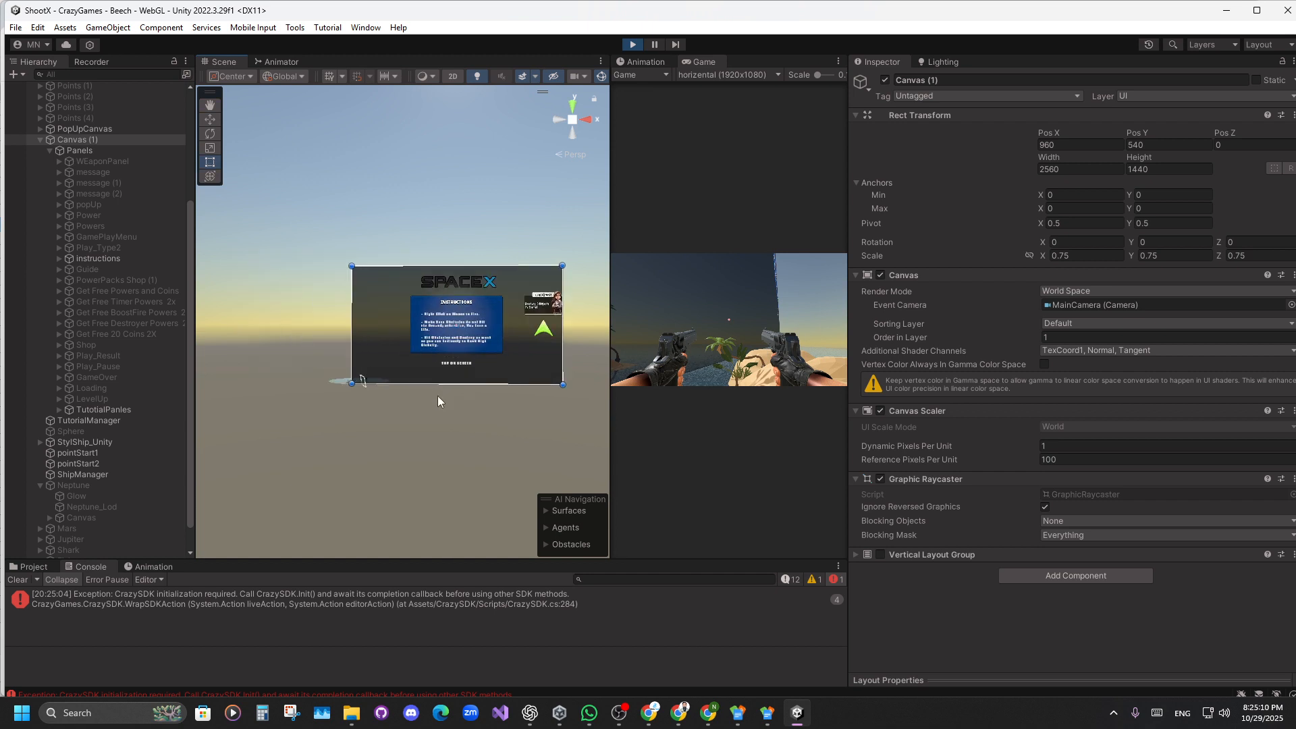
scroll(437, 401, up, 2)
Move Canvas (1) down and away along its depth axis while the game runs, to about Pos Y 42 and Pos Z 1488.
key(w)
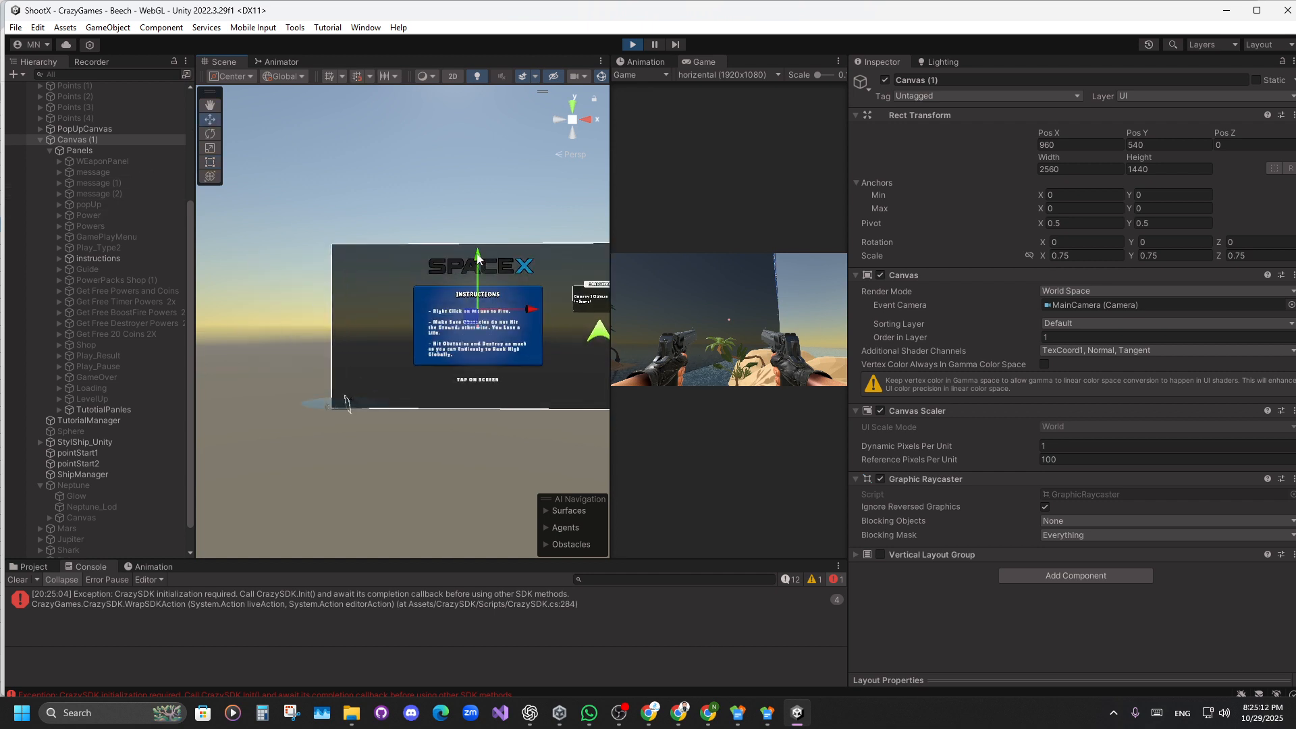
drag(477, 258, 488, 329)
right_drag(489, 329, 362, 379)
drag(398, 374, 267, 365)
drag(608, 381, 248, 379)
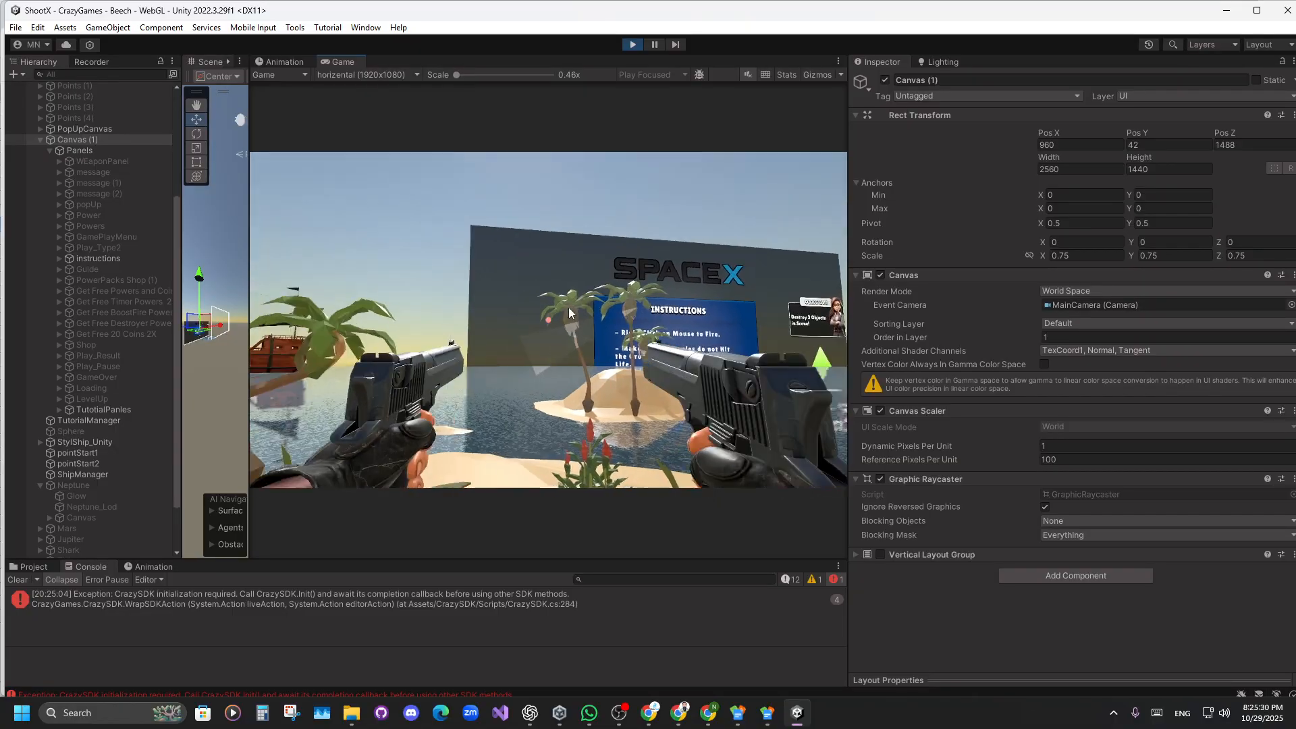
Look at the world-space canvas from the player's view, compare it with the Scene view, and stop the game.
right_click(566, 320)
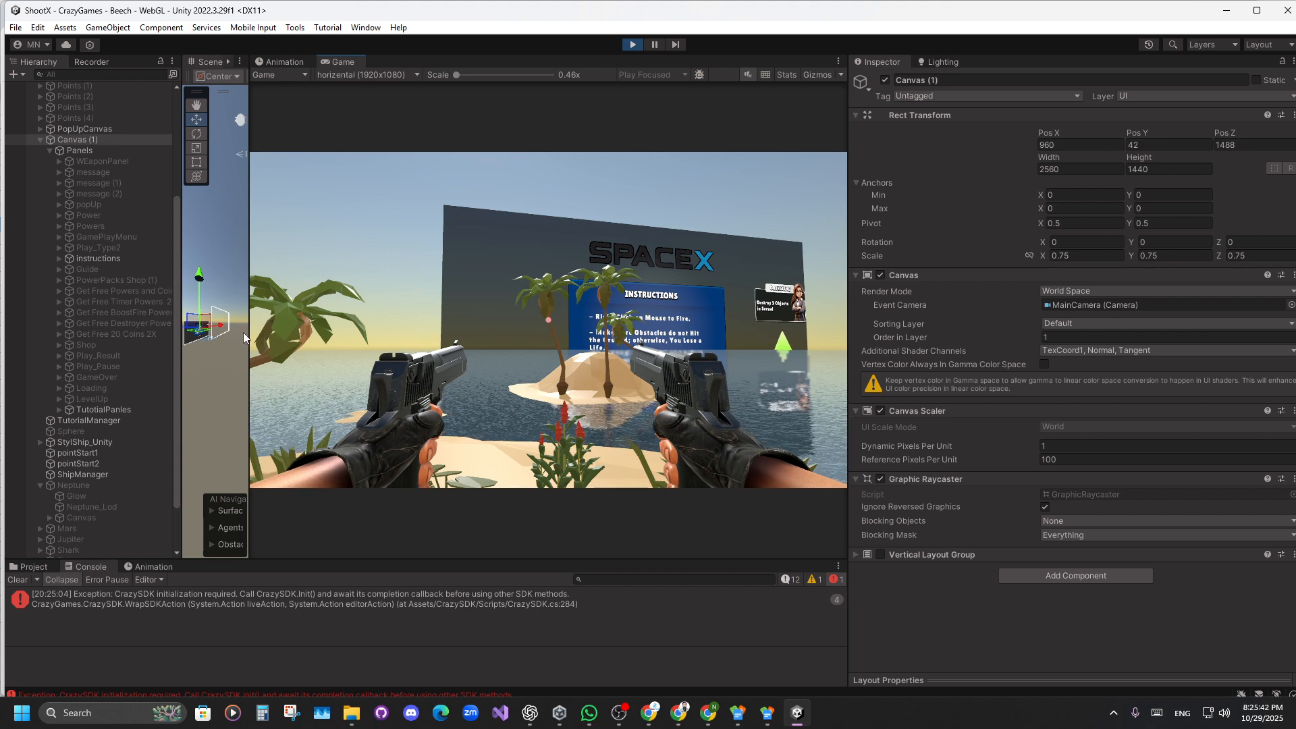
drag(248, 338, 405, 337)
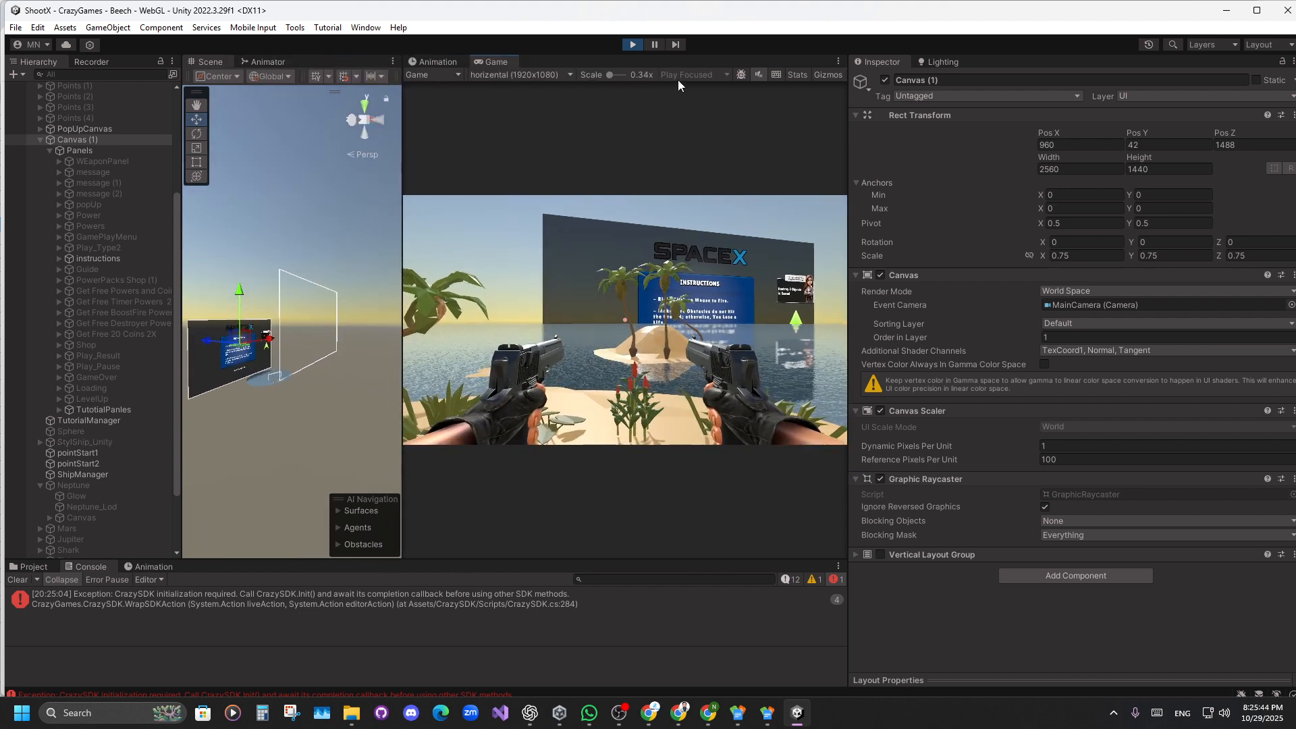
click(632, 44)
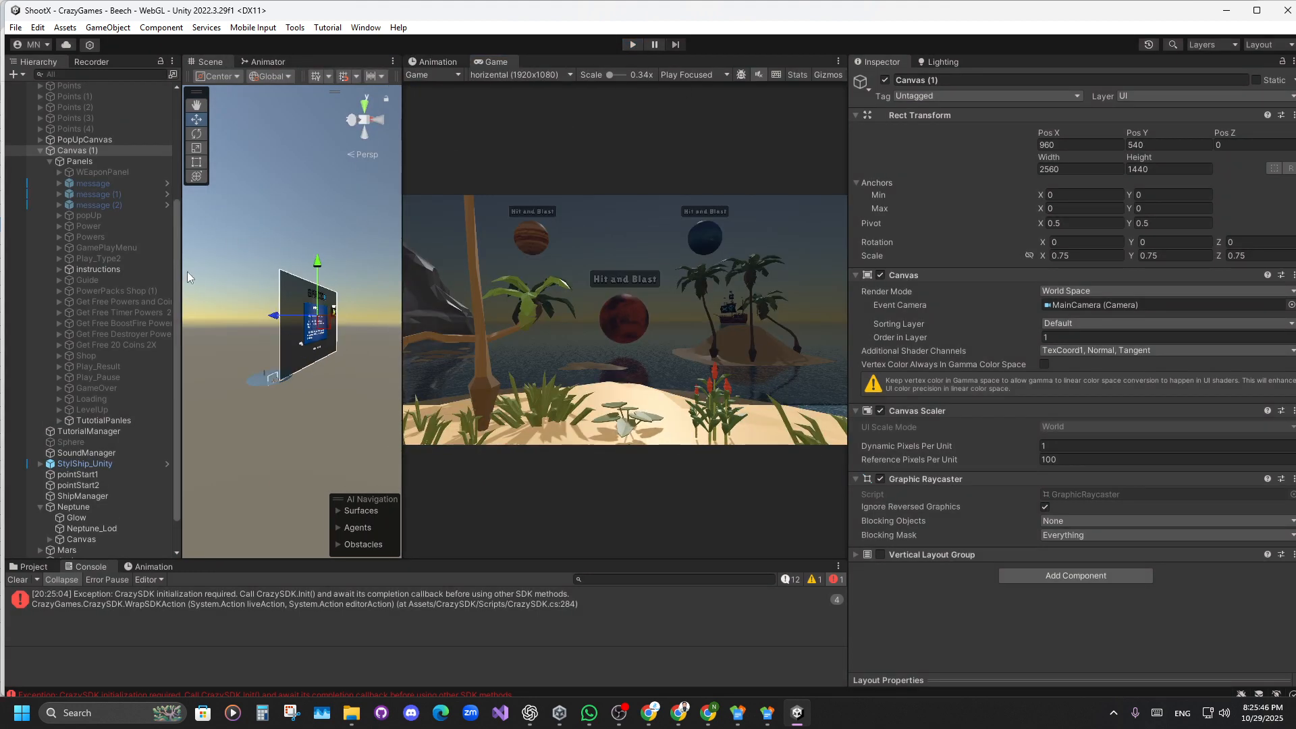
Check the MainCamera's settings and set Canvas (1)'s Render Mode to Screen Space - Overlay.
scroll(87, 255, up, 5)
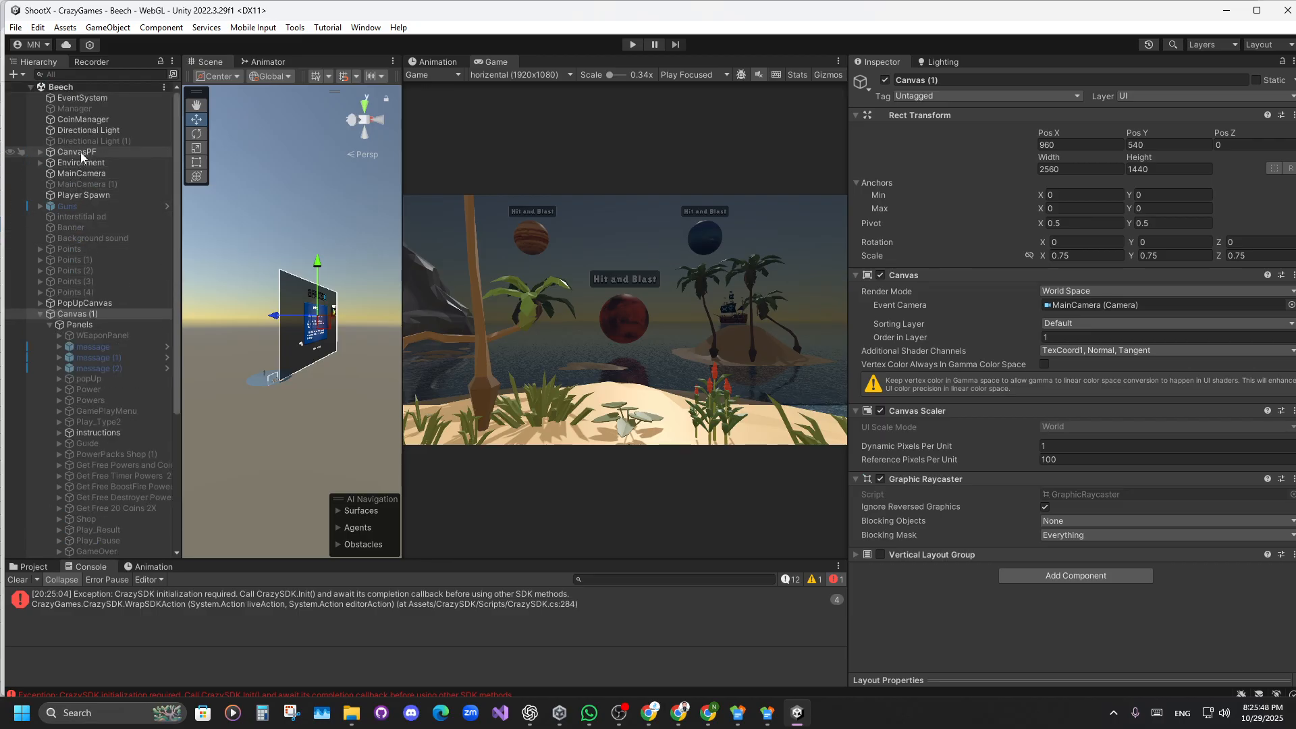
click(82, 174)
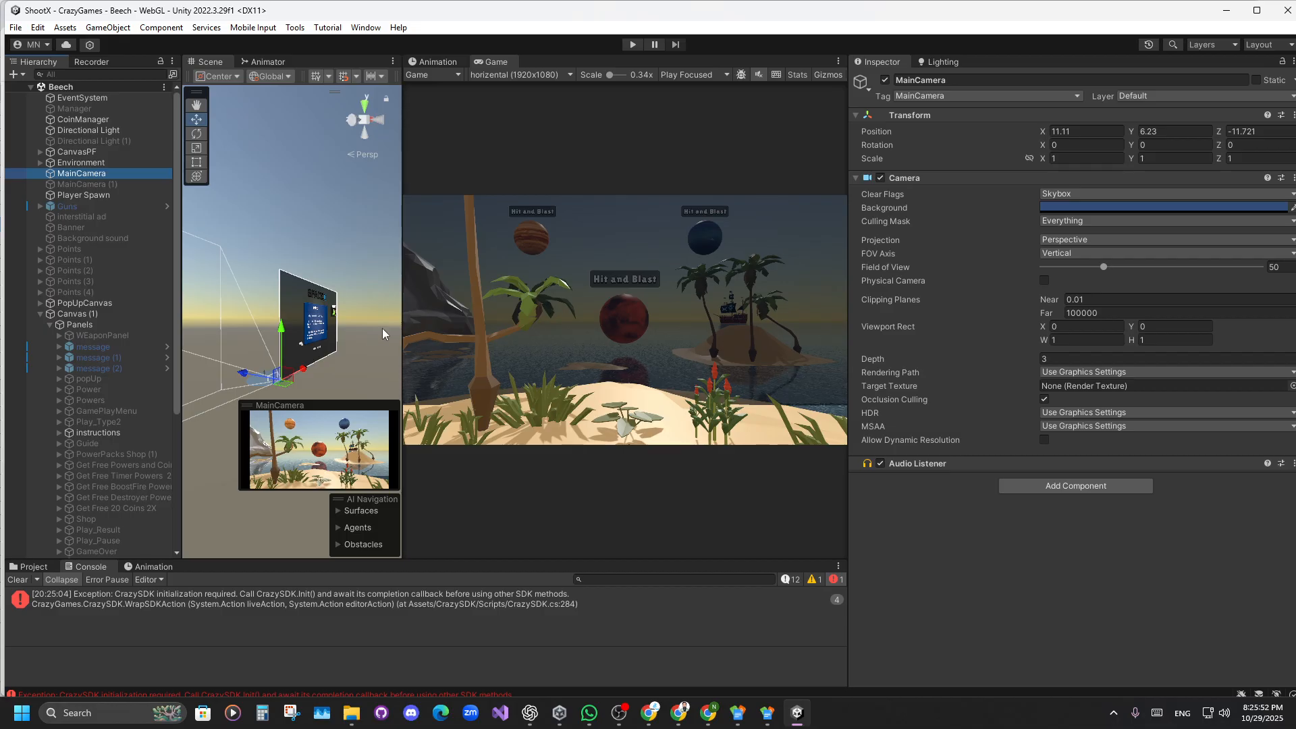
click(76, 314)
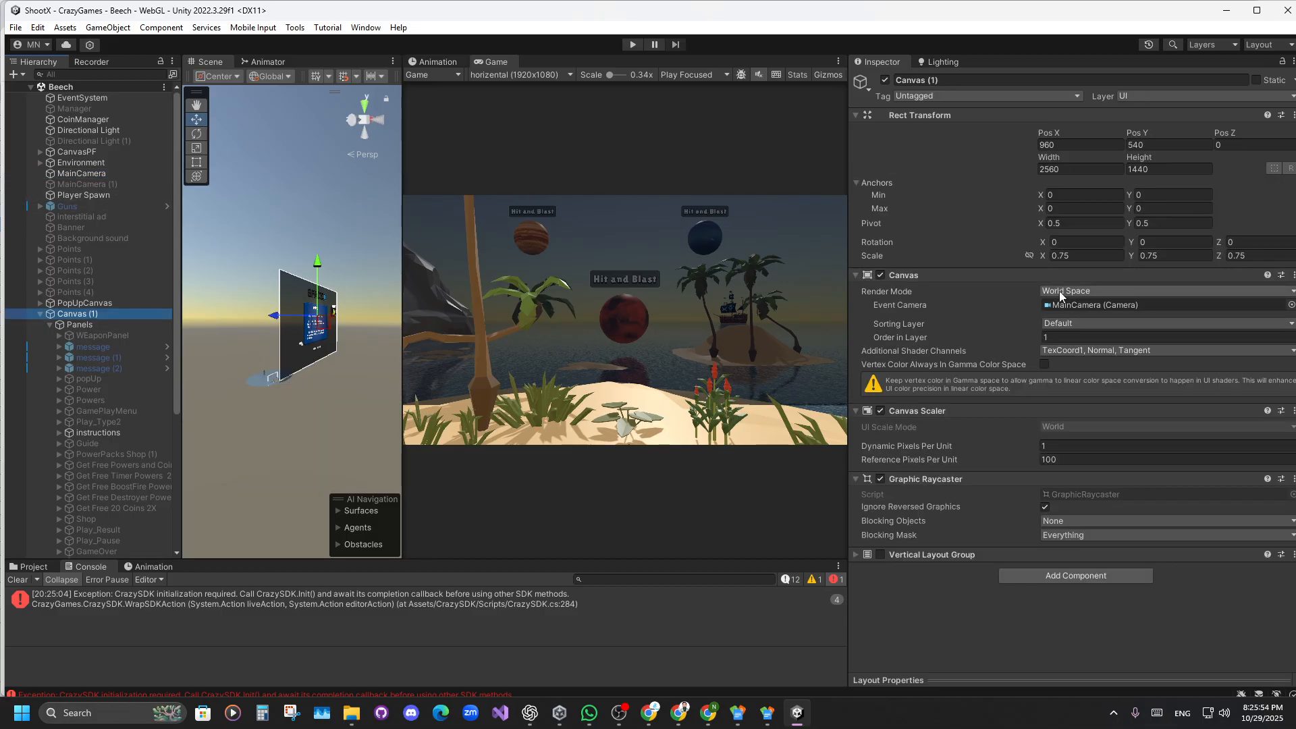
click(1080, 290)
click(1090, 308)
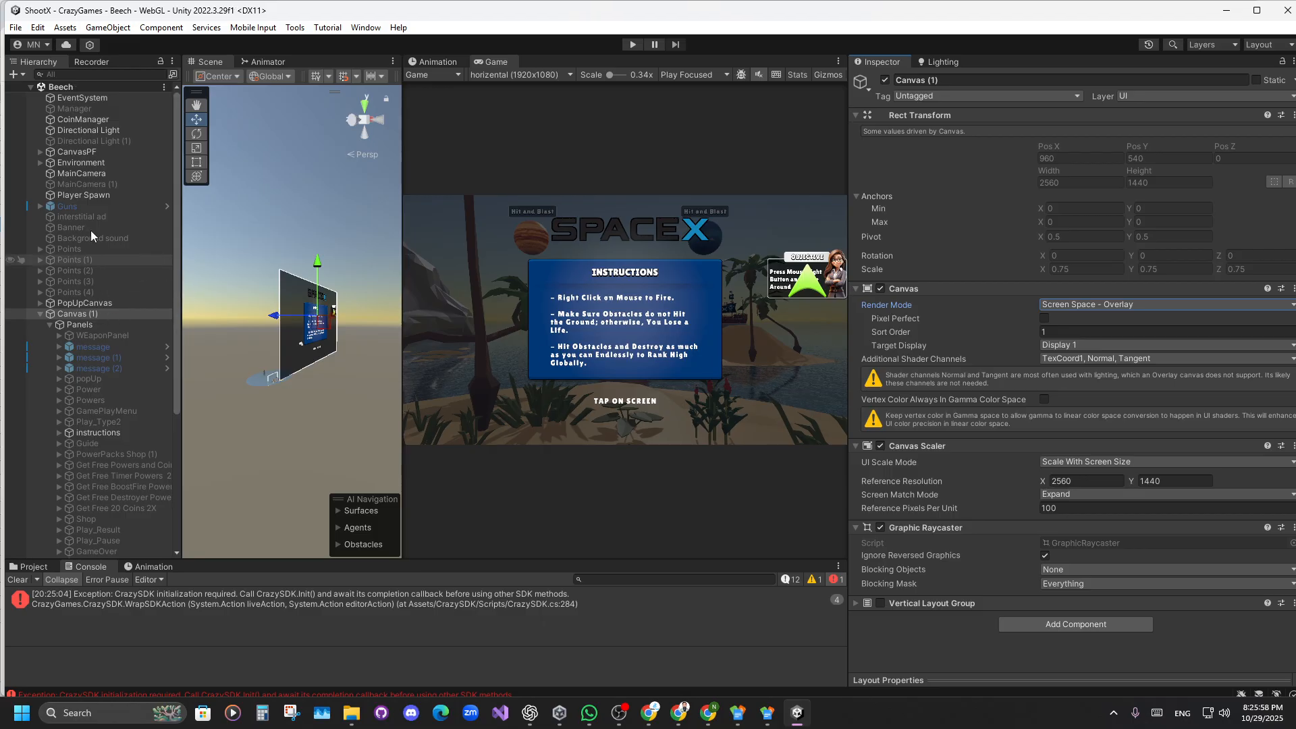
Set the MainCamera's Culling Mask to Nothing and toggle the UI layer on and off again.
click(88, 173)
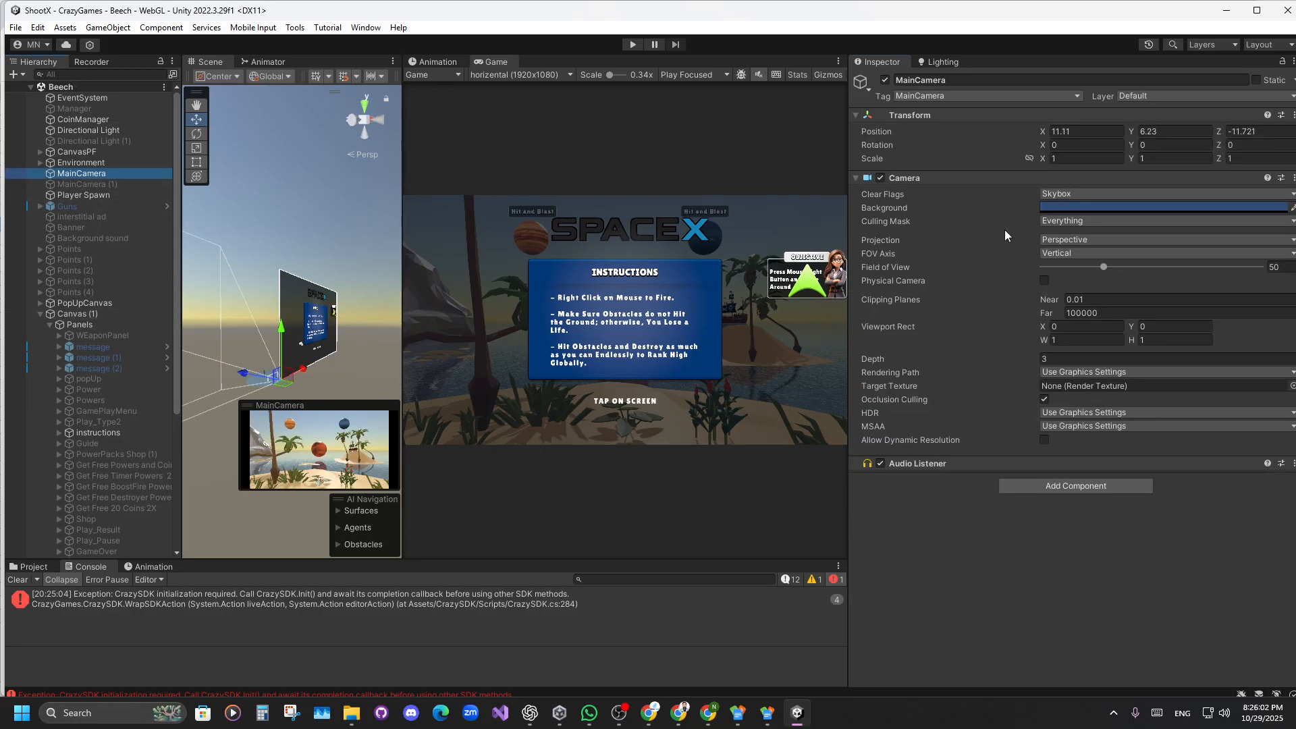
click(1067, 221)
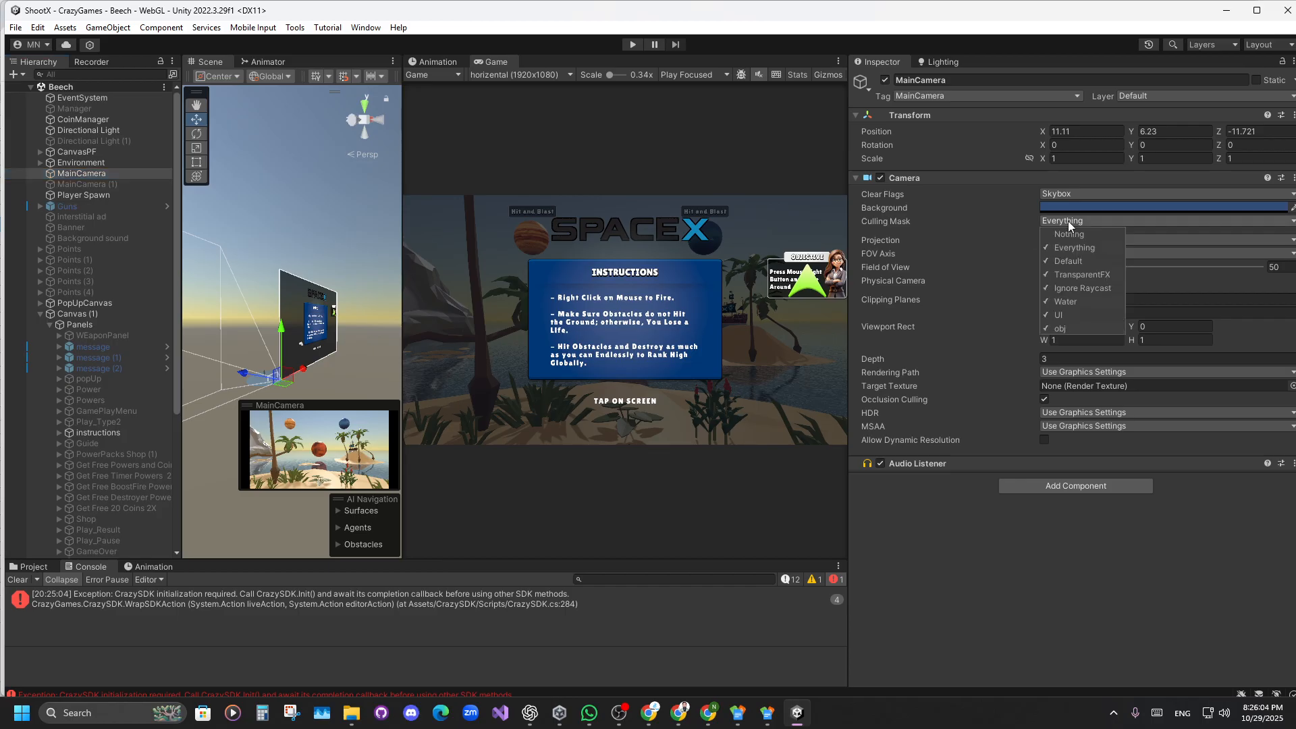
click(1070, 234)
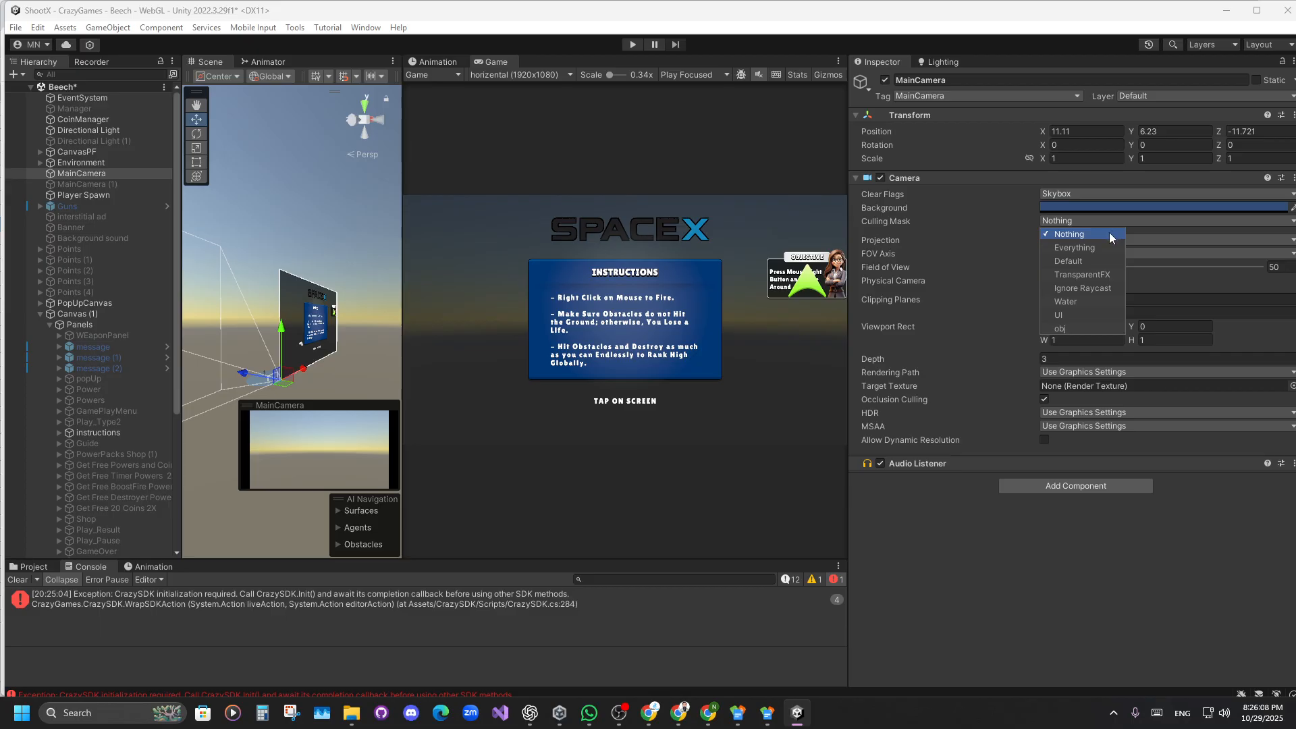
click(1080, 316)
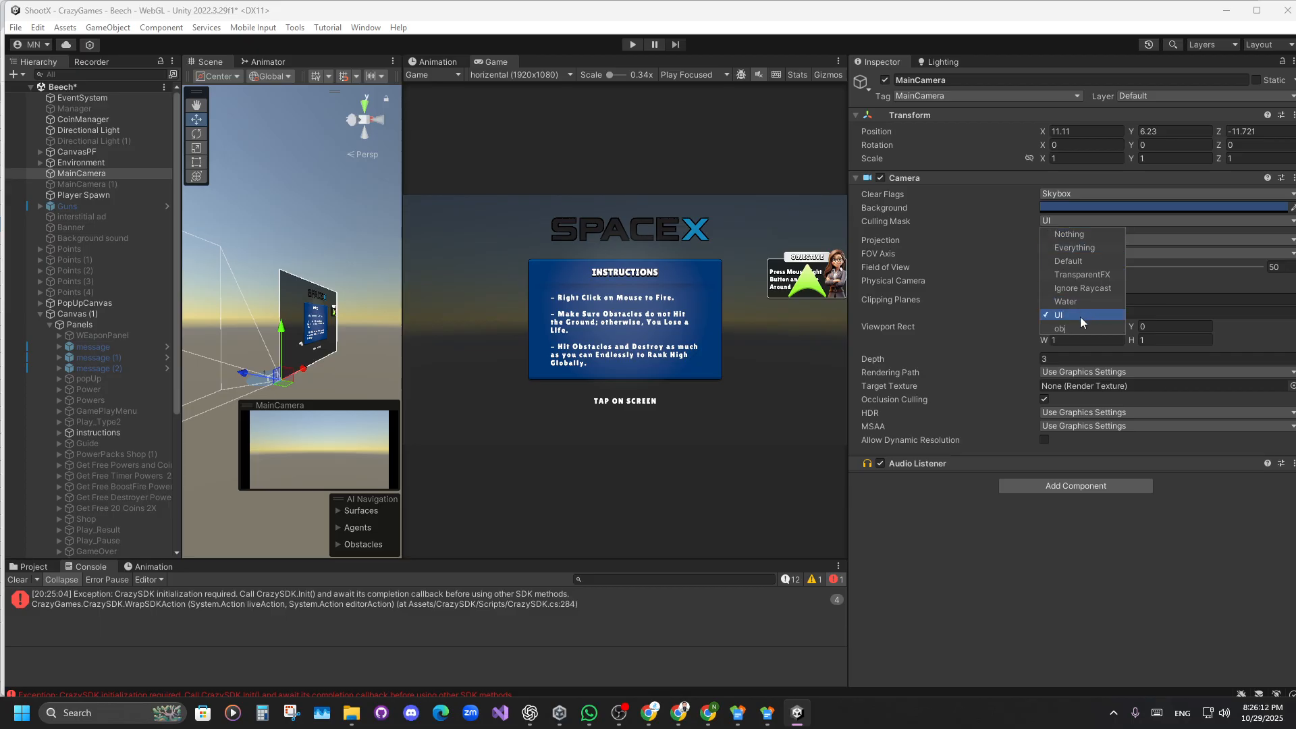
click(1072, 313)
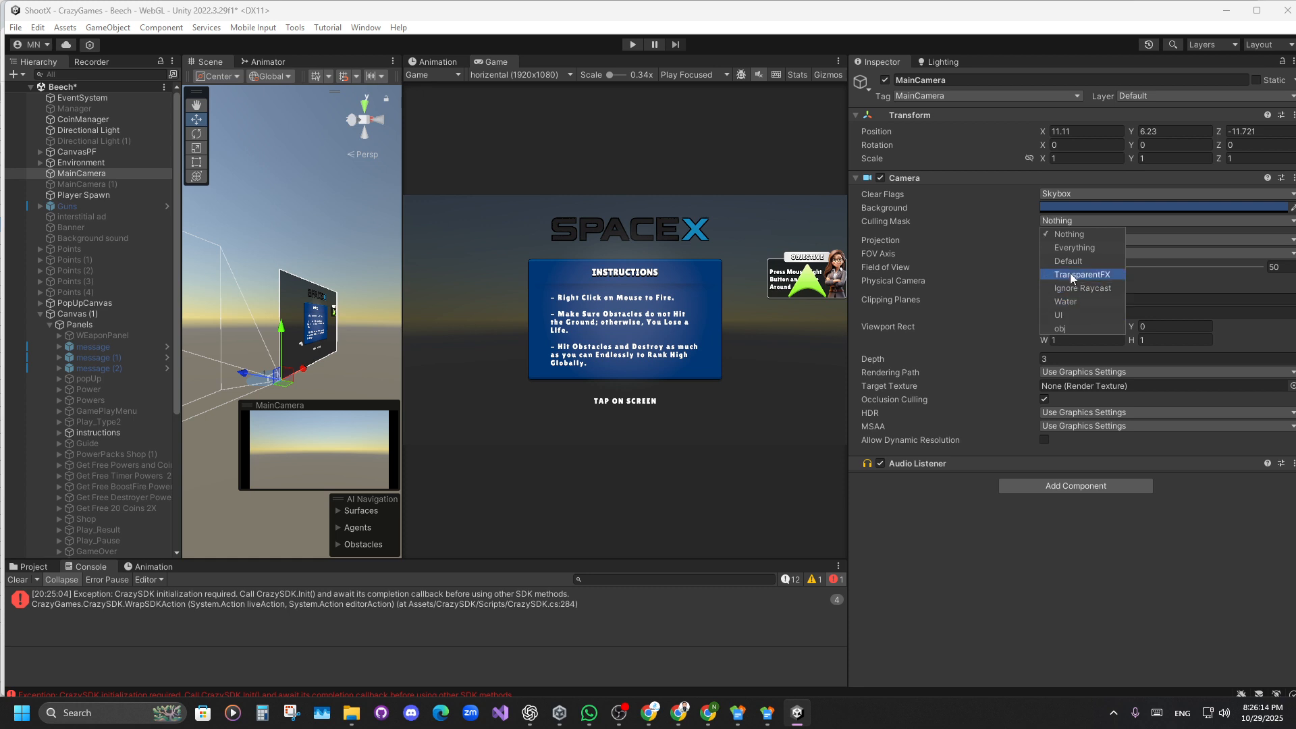
Include the Default, TransparentFX, Ignore Raycast, Water and obj layers in the MainCamera's Culling Mask and review the mask in a widened Inspector.
click(1070, 273)
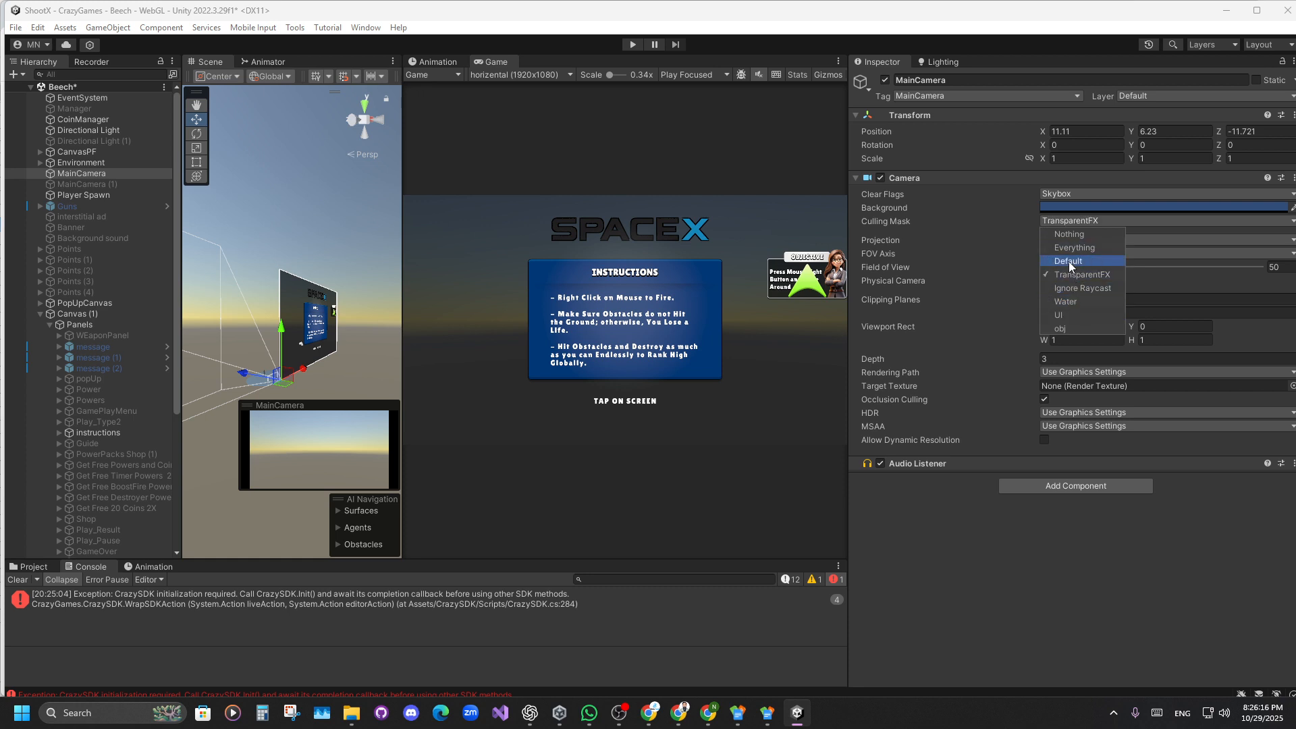
click(1068, 261)
click(1073, 288)
click(1073, 299)
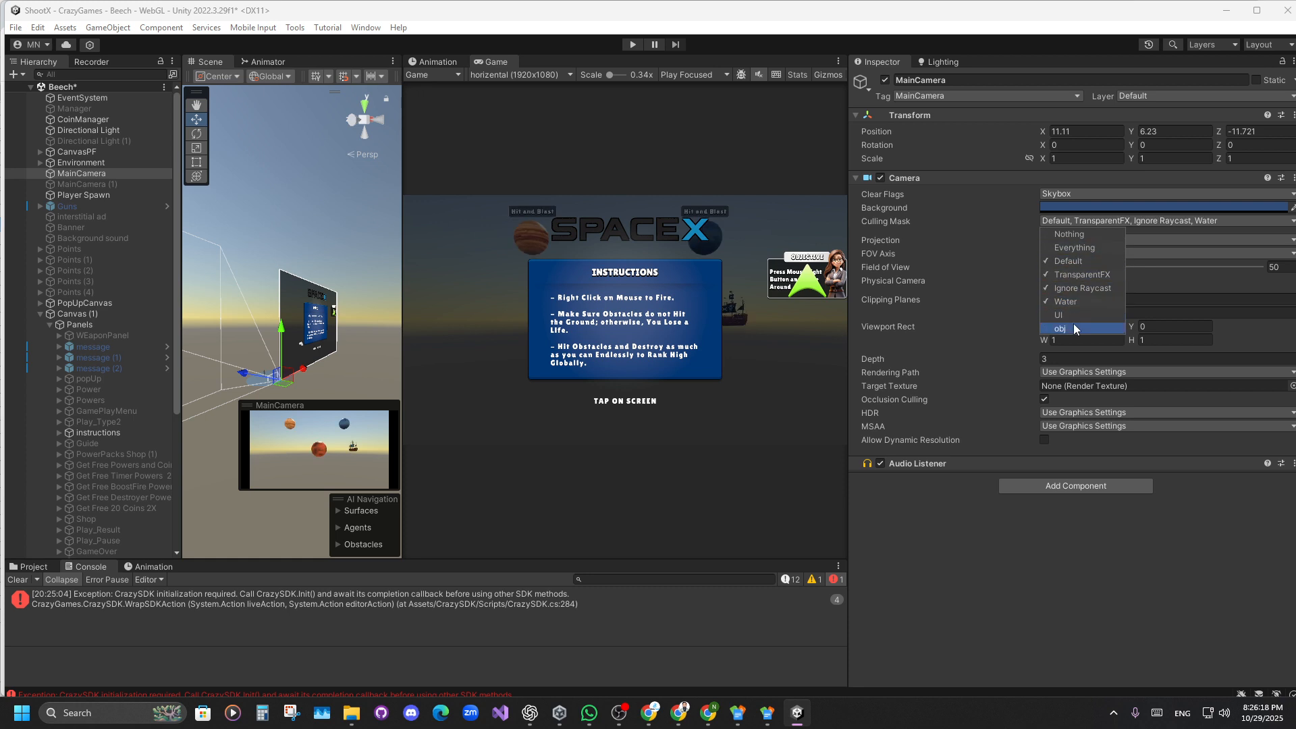
click(1073, 329)
click(828, 345)
drag(848, 347, 680, 363)
click(1000, 222)
click(987, 247)
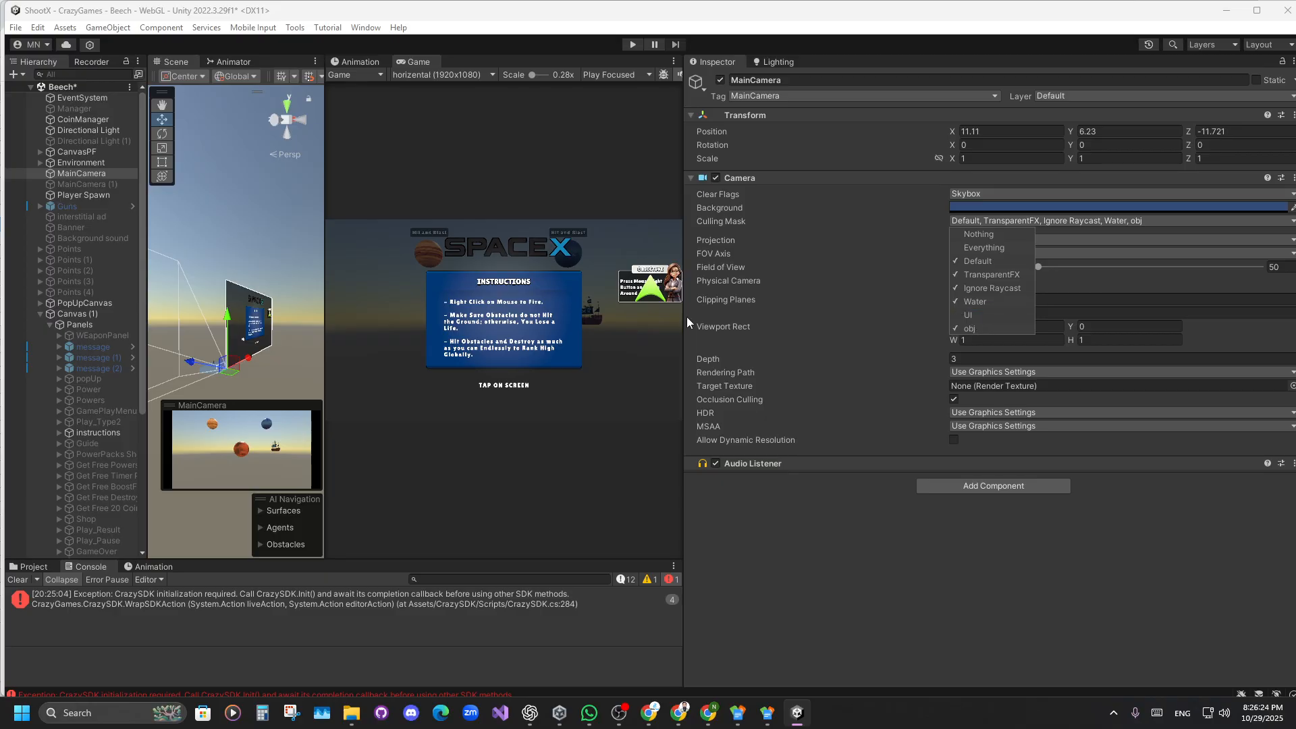
Run the game in an enlarged Game view with the UI layer culled, go past the instructions, look around, and stop the game.
drag(682, 366, 853, 367)
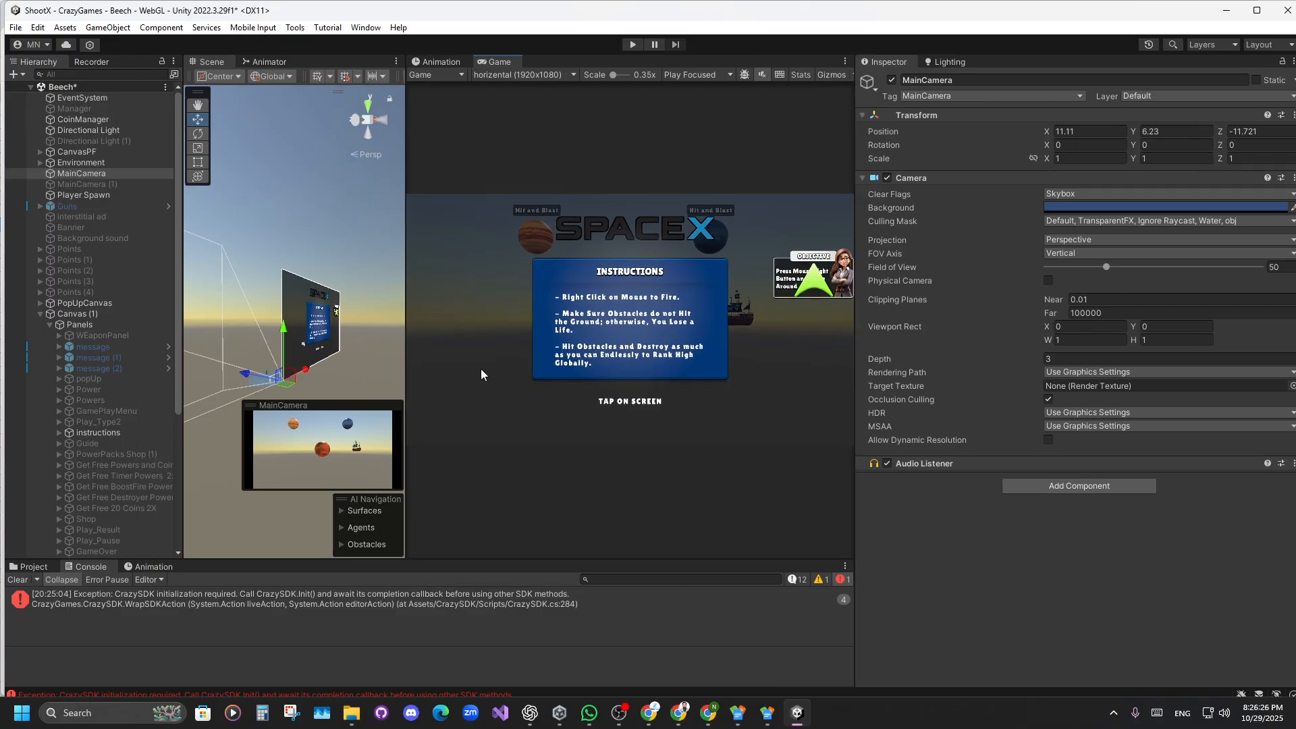
drag(407, 375, 205, 375)
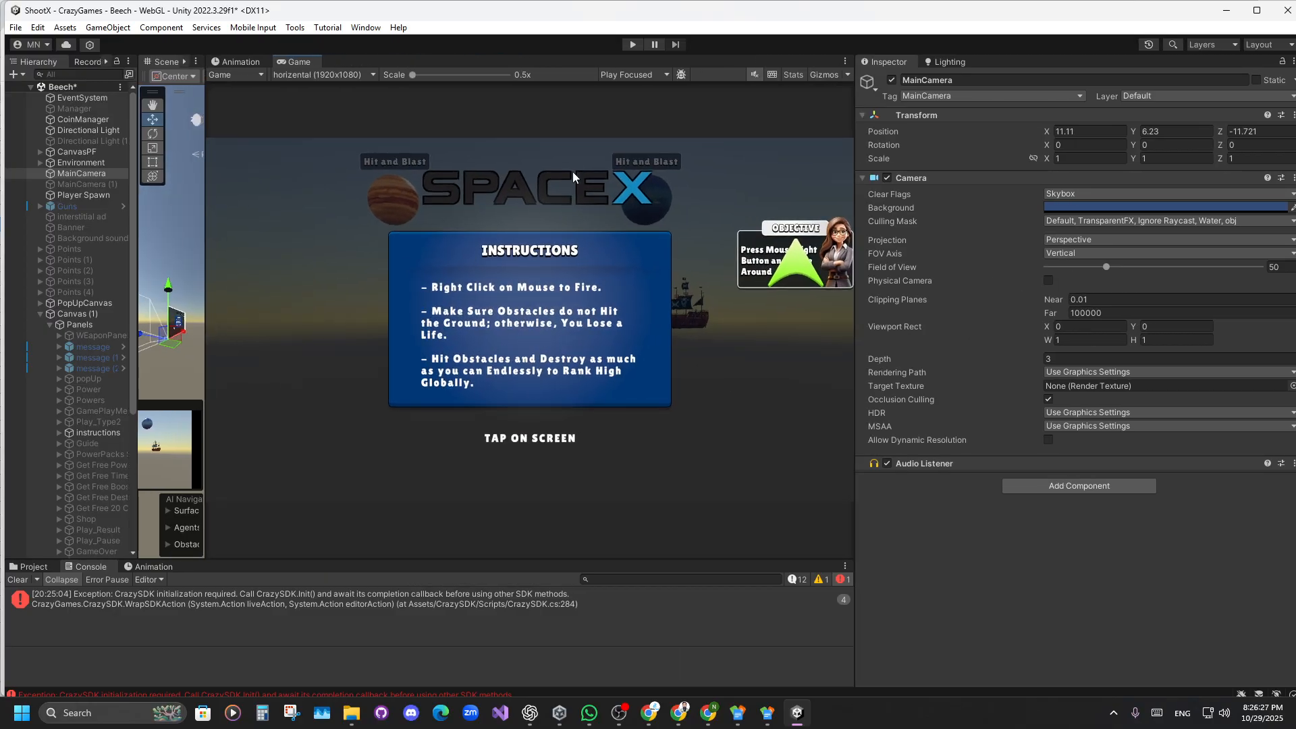
click(633, 45)
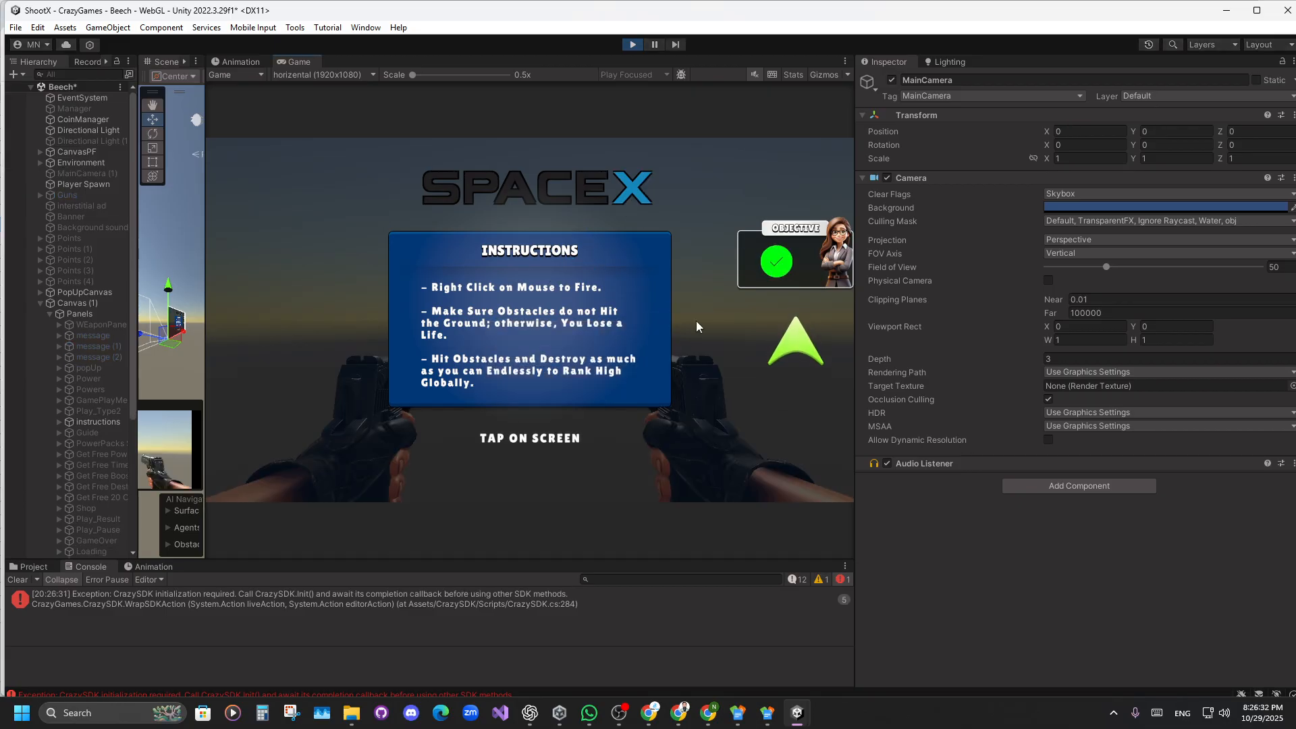
click(596, 433)
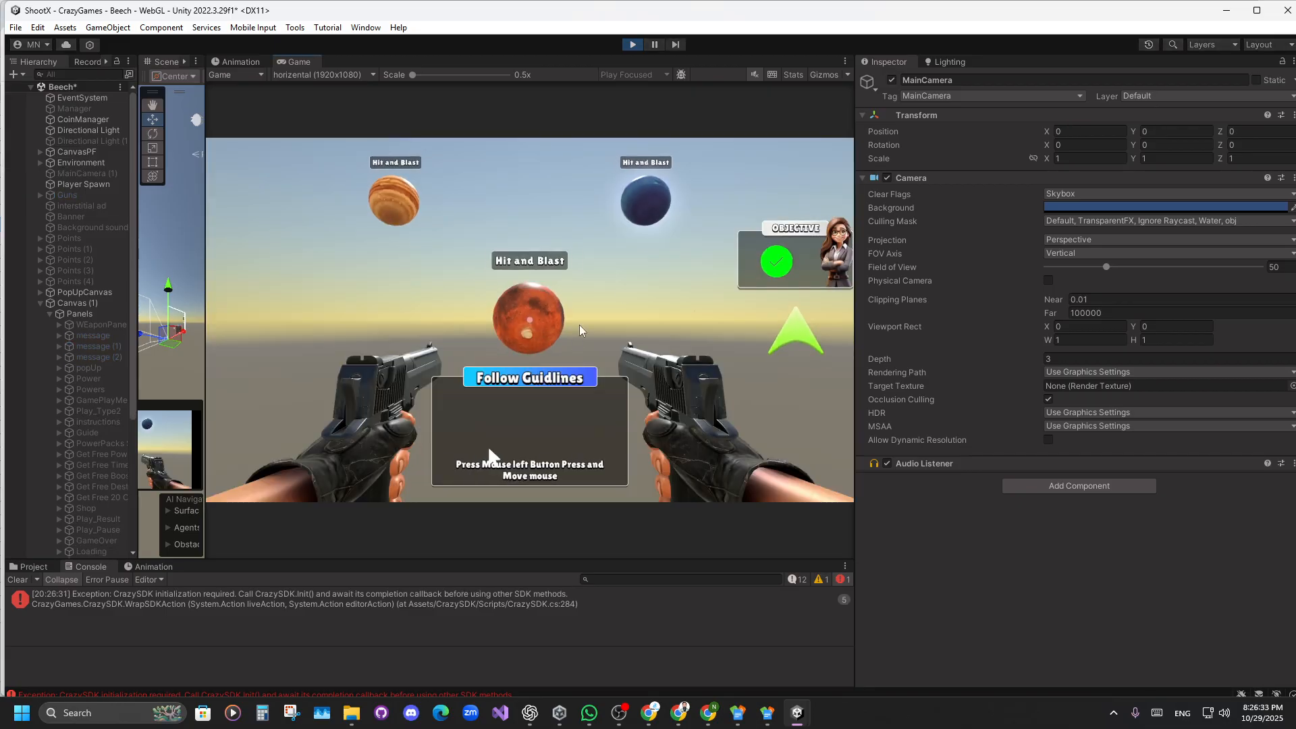
right_click(573, 411)
mouse_move(565, 432)
mouse_down()
mouse_move(484, 391)
mouse_move(540, 392)
mouse_move(576, 424)
mouse_up()
drag(661, 310, 630, 151)
click(632, 44)
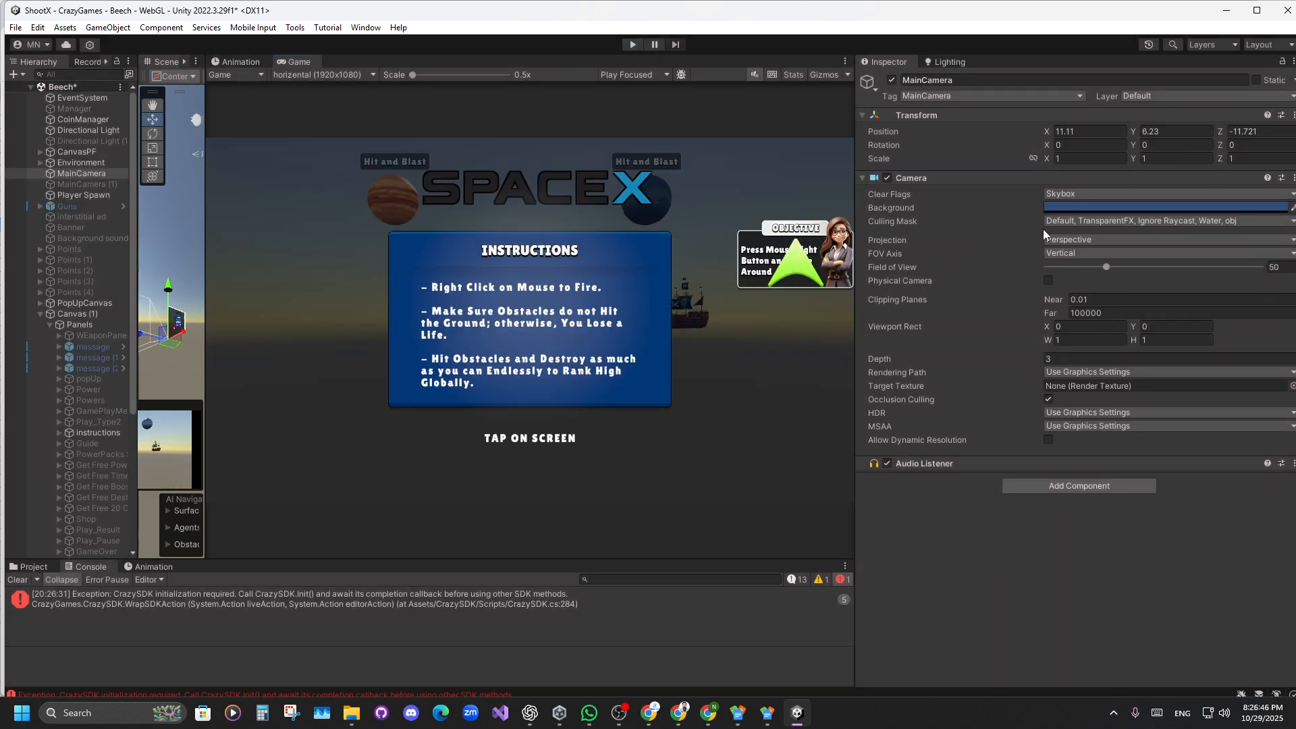
Set the MainCamera's Culling Mask back to Everything and clear the console messages.
click(1080, 220)
click(1079, 247)
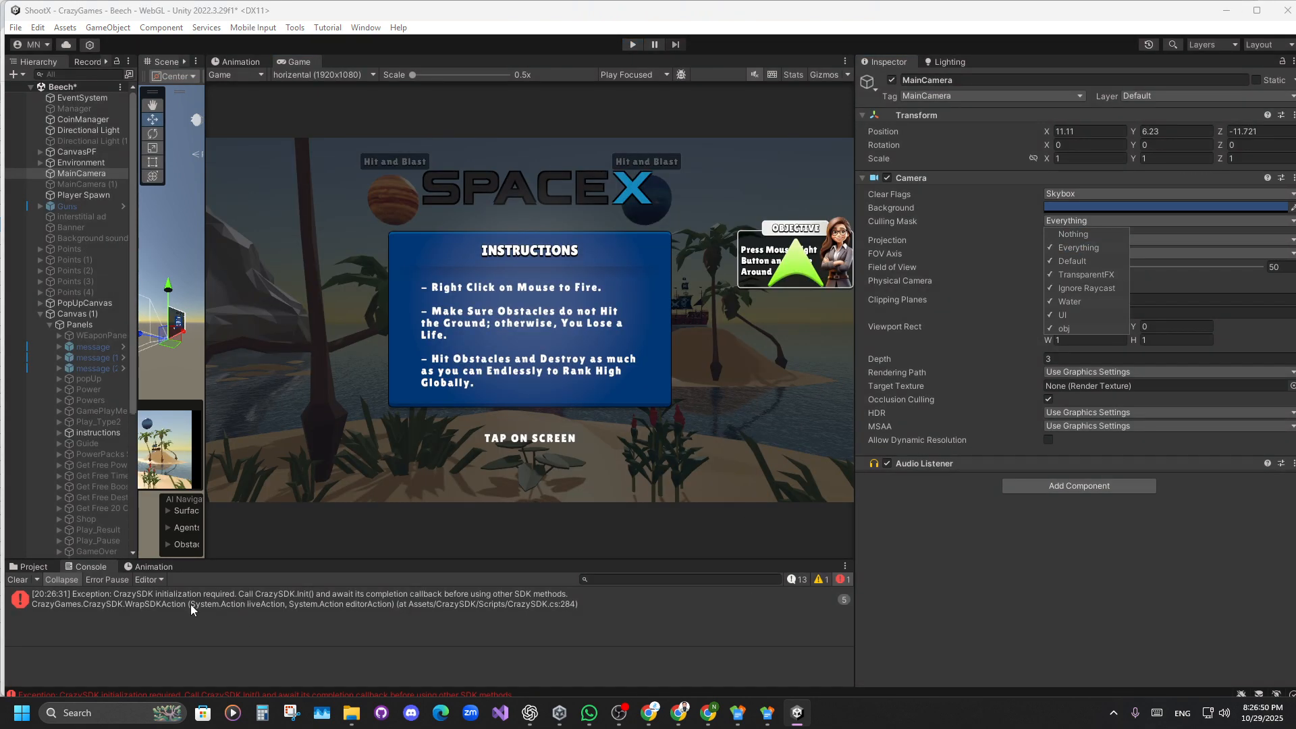
click(18, 579)
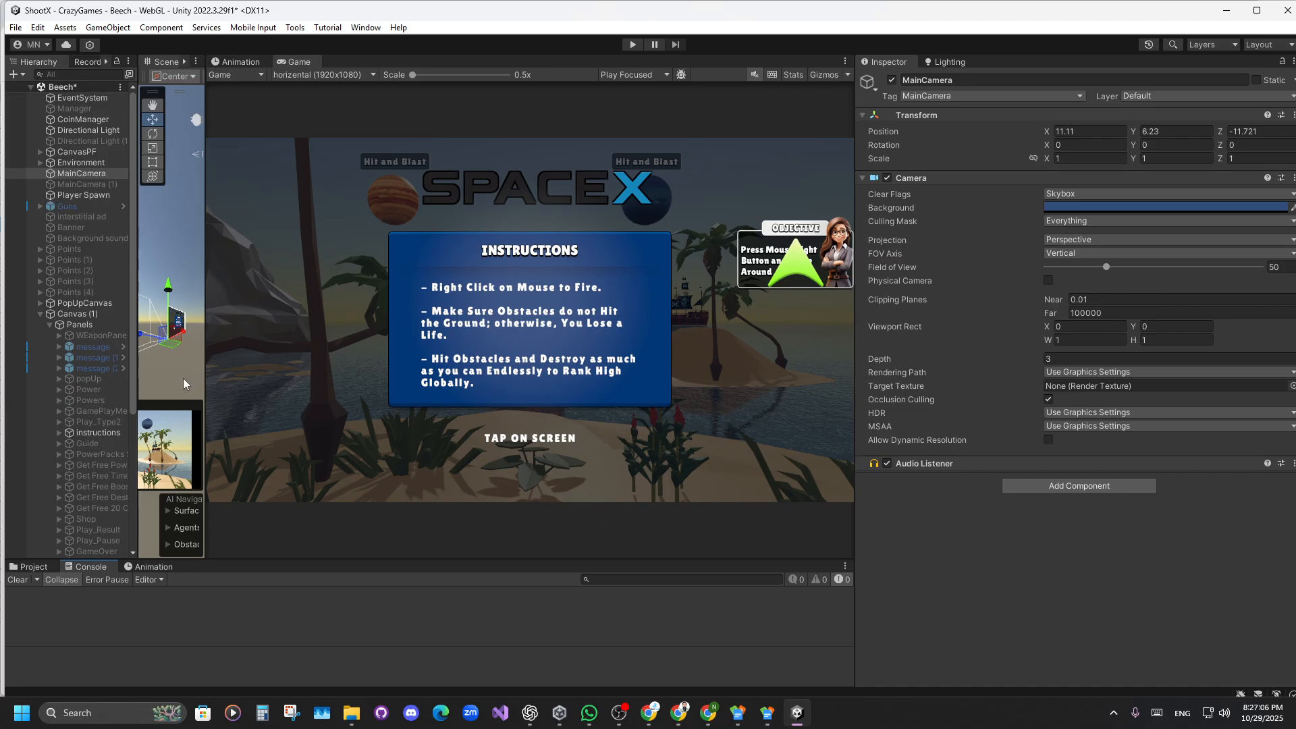
Deactivate the EventSystem object and run the game in an enlarged Game view.
drag(139, 360, 150, 374)
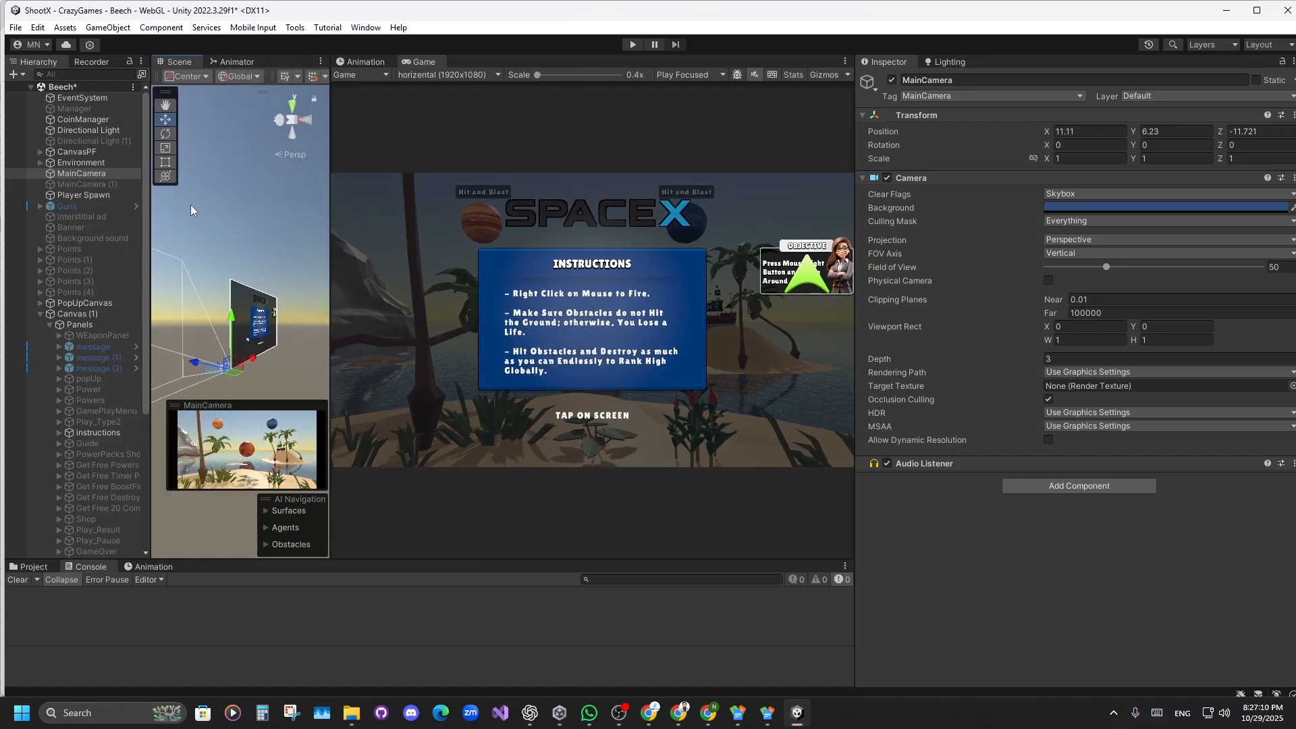
click(96, 98)
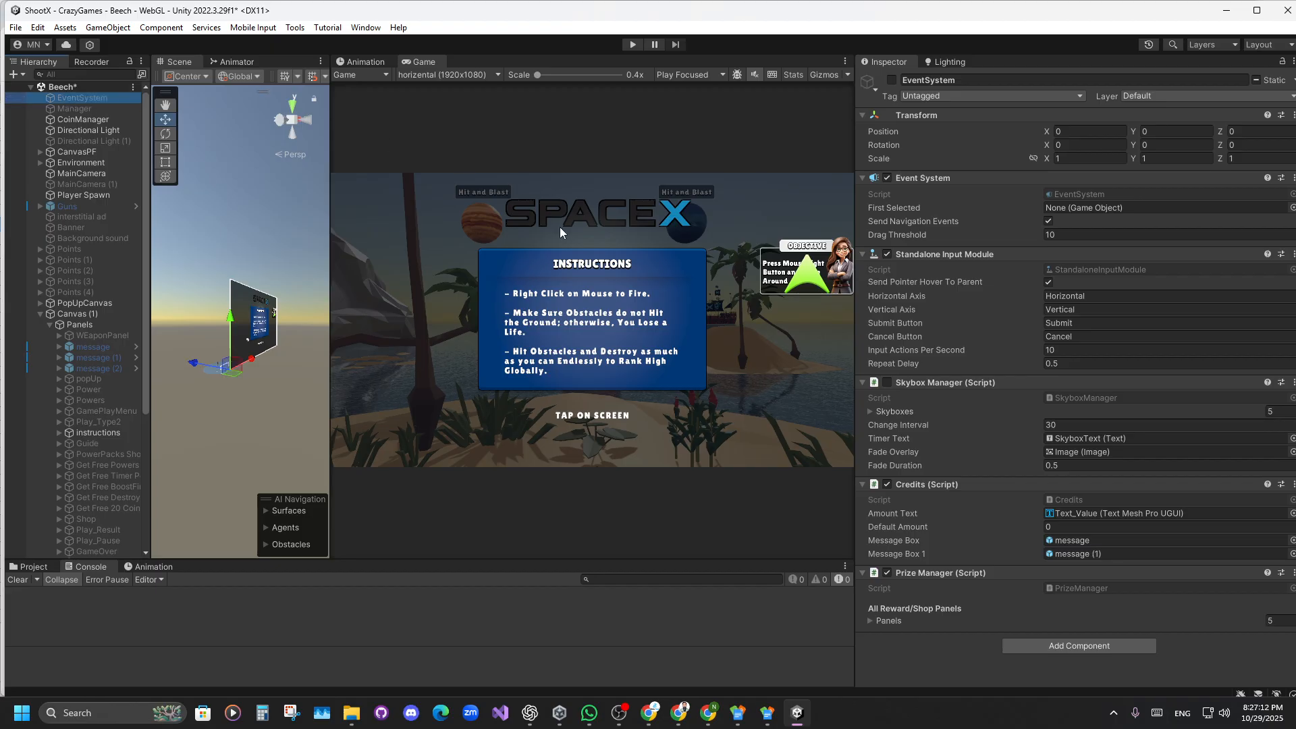
key(ctrl+p)
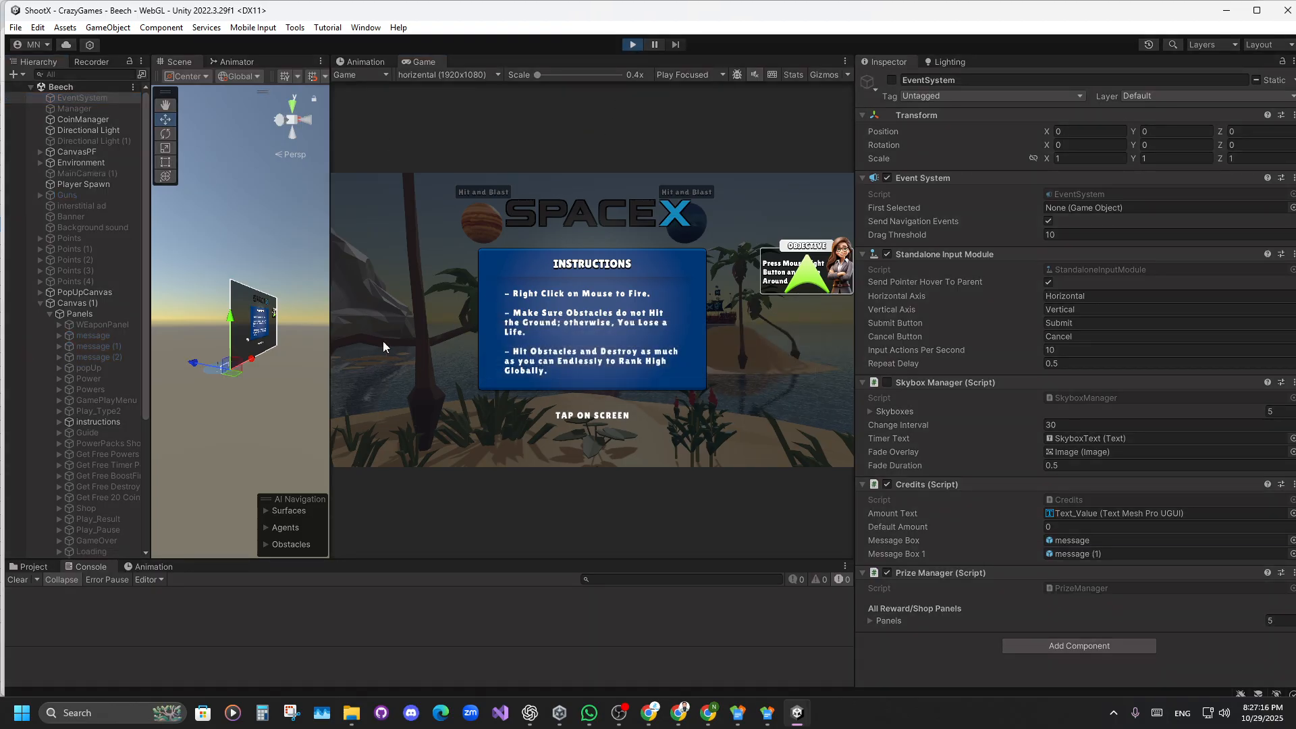
drag(330, 354, 140, 354)
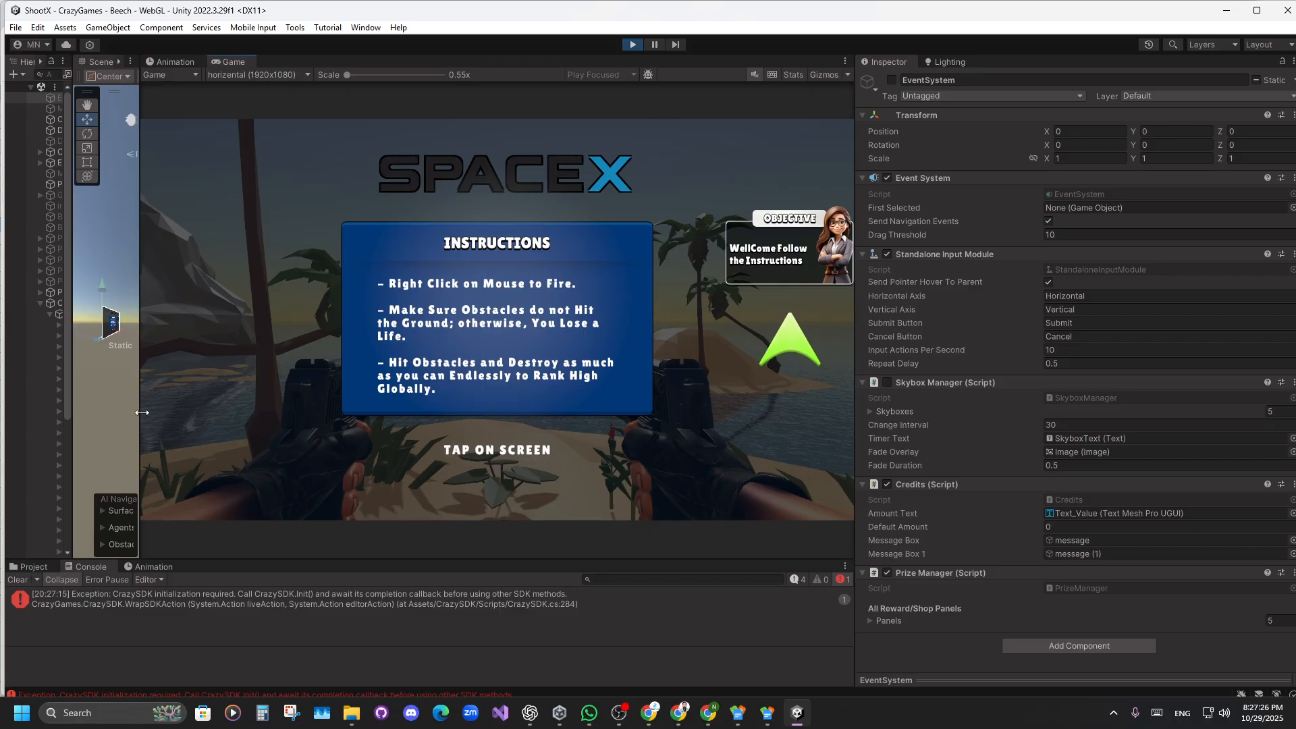
Select Canvas (1) while the game runs and bring the overlay canvas up close in an enlarged Scene view.
drag(140, 433, 424, 447)
drag(73, 445, 359, 445)
click(39, 303)
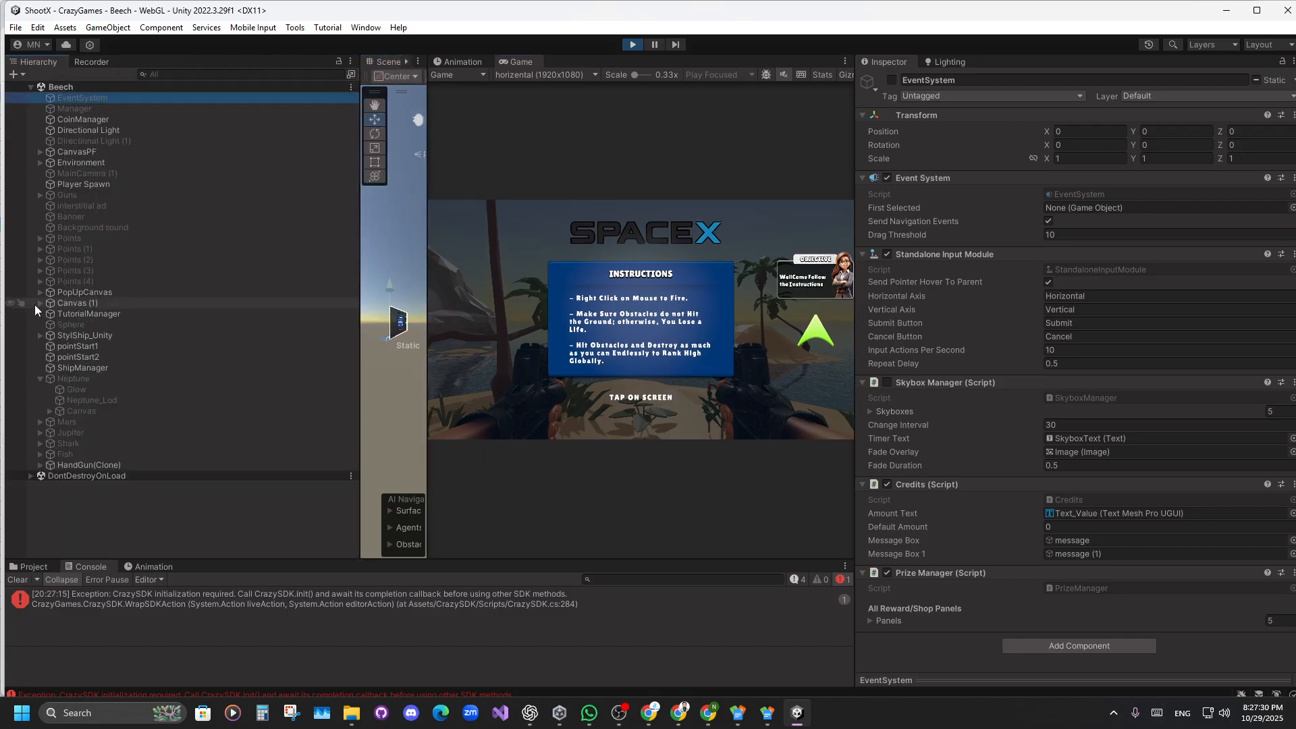
click(39, 305)
drag(426, 327, 610, 335)
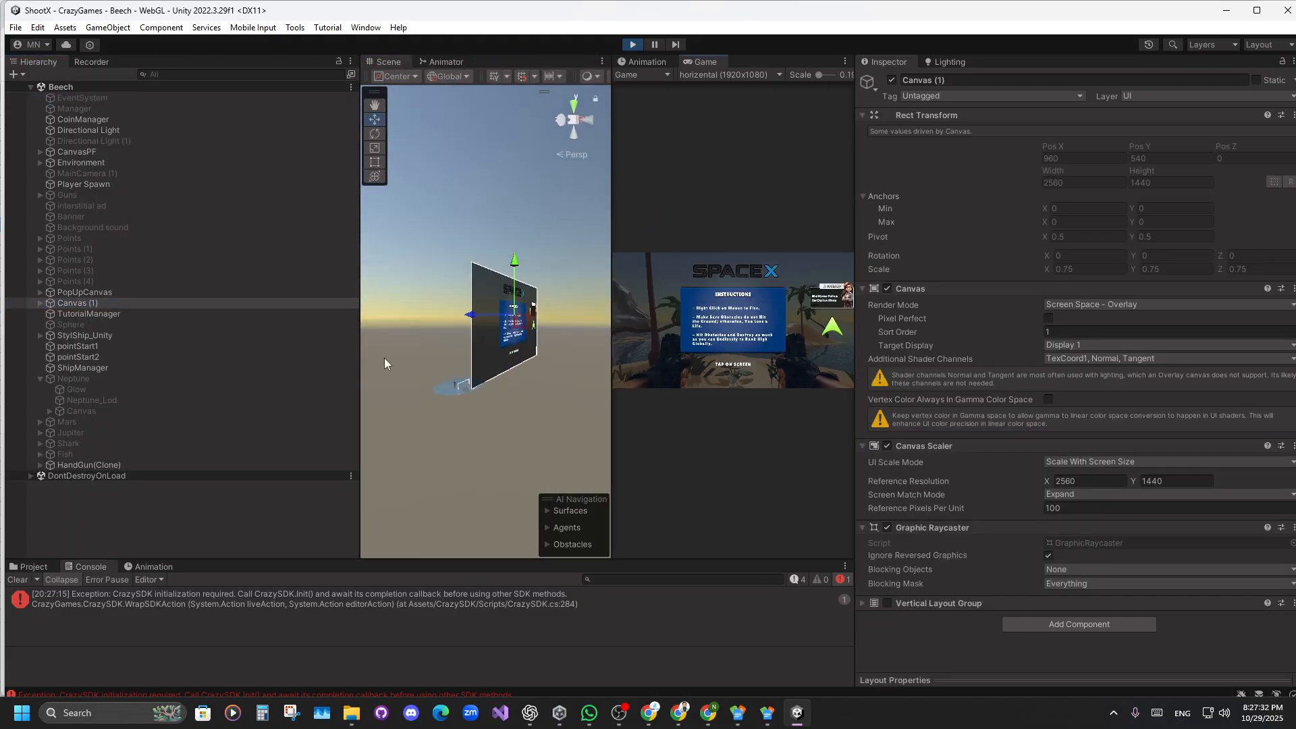
drag(361, 368, 157, 393)
middle_drag(425, 395, 370, 395)
right_drag(499, 395, 419, 394)
middle_drag(419, 394, 355, 395)
Select the EventSystem, go past the instructions in the running game, view it enlarged, and stop the game.
click(95, 96)
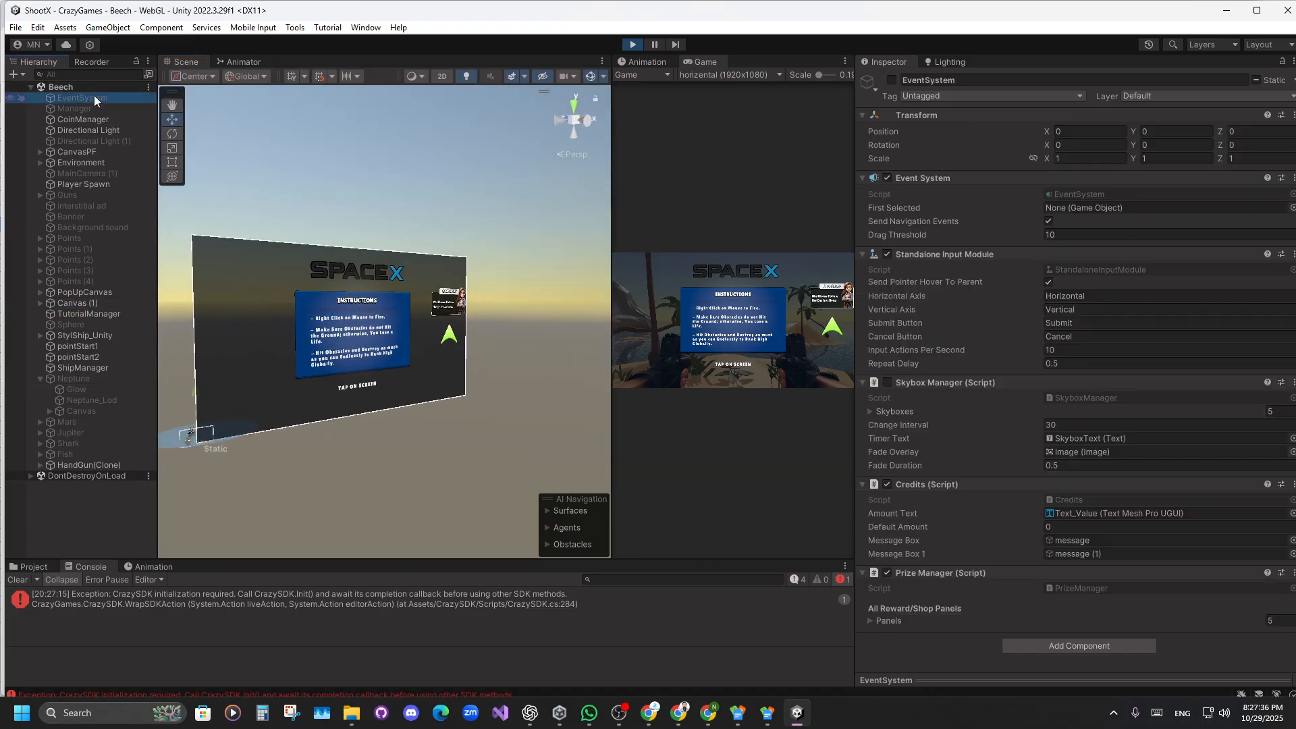
click(747, 342)
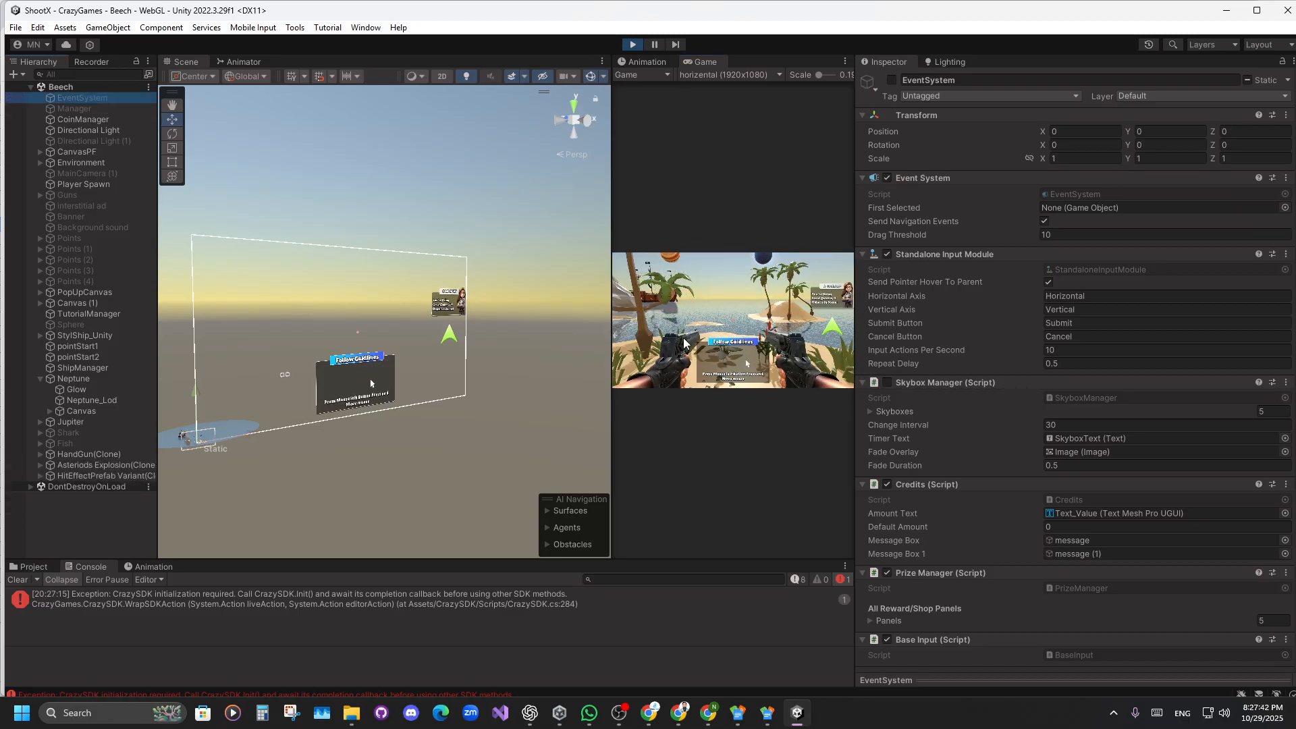
drag(611, 340, 155, 342)
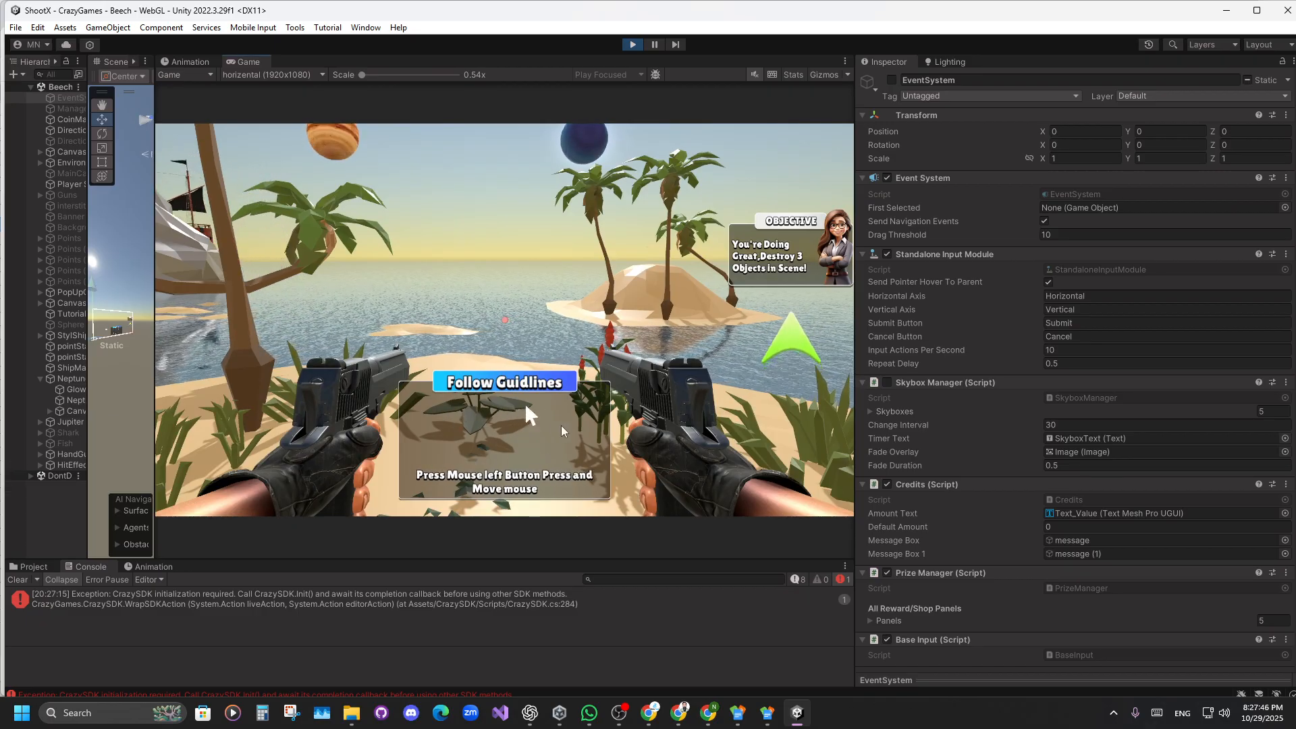
click(632, 45)
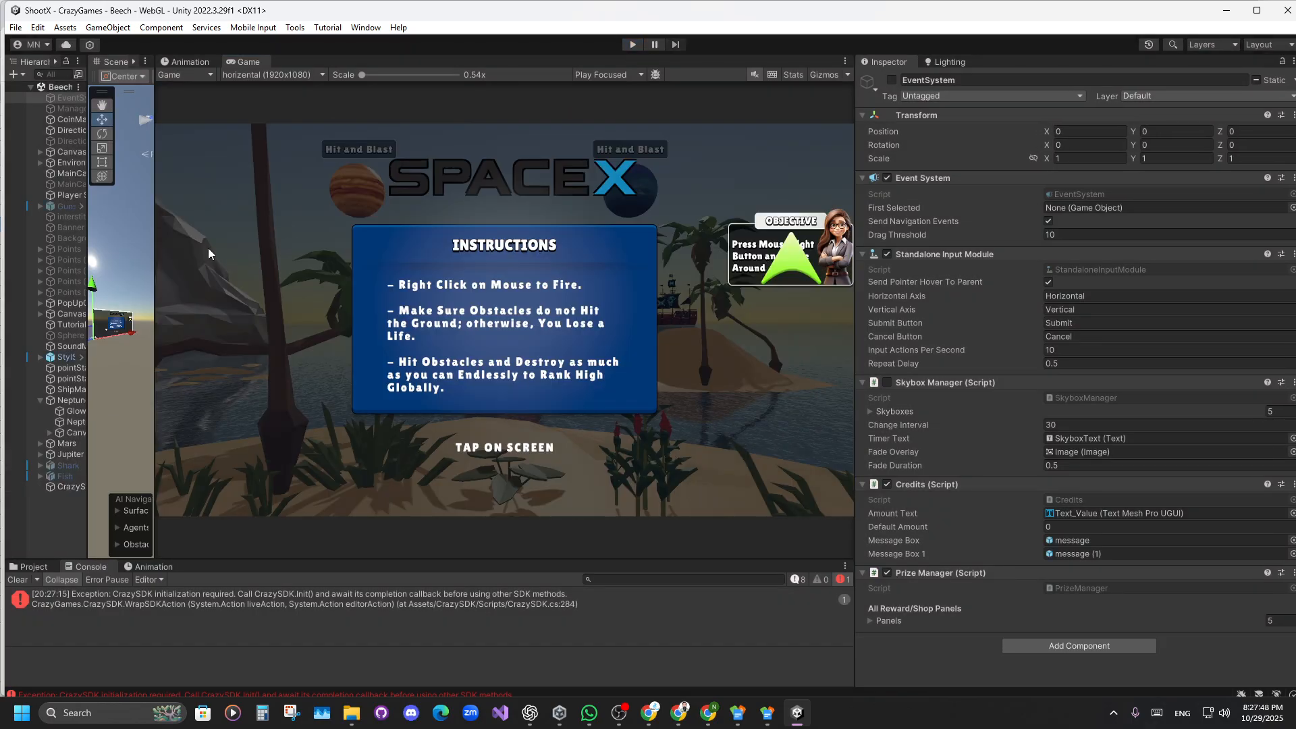
Enlarge the Hierarchy and the Scene view to inspect the overlay canvas outside play mode.
drag(154, 266, 283, 266)
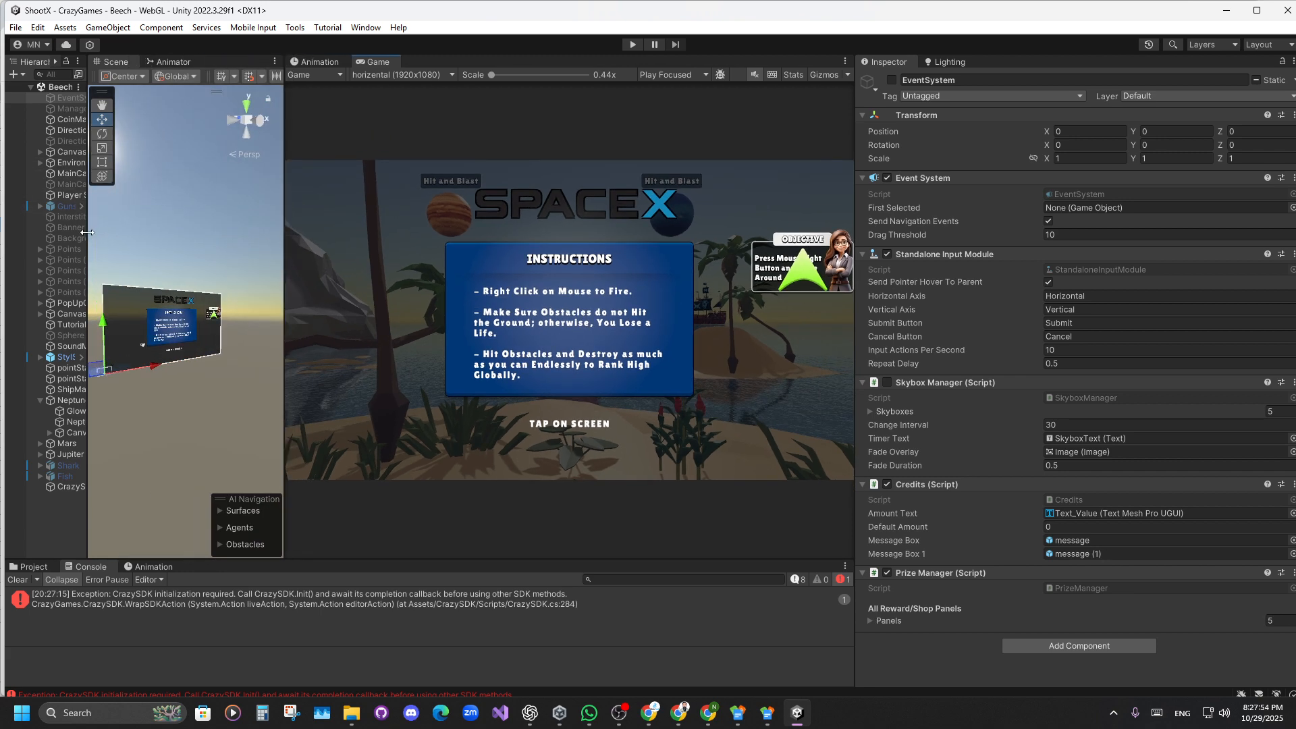
drag(88, 232, 164, 245)
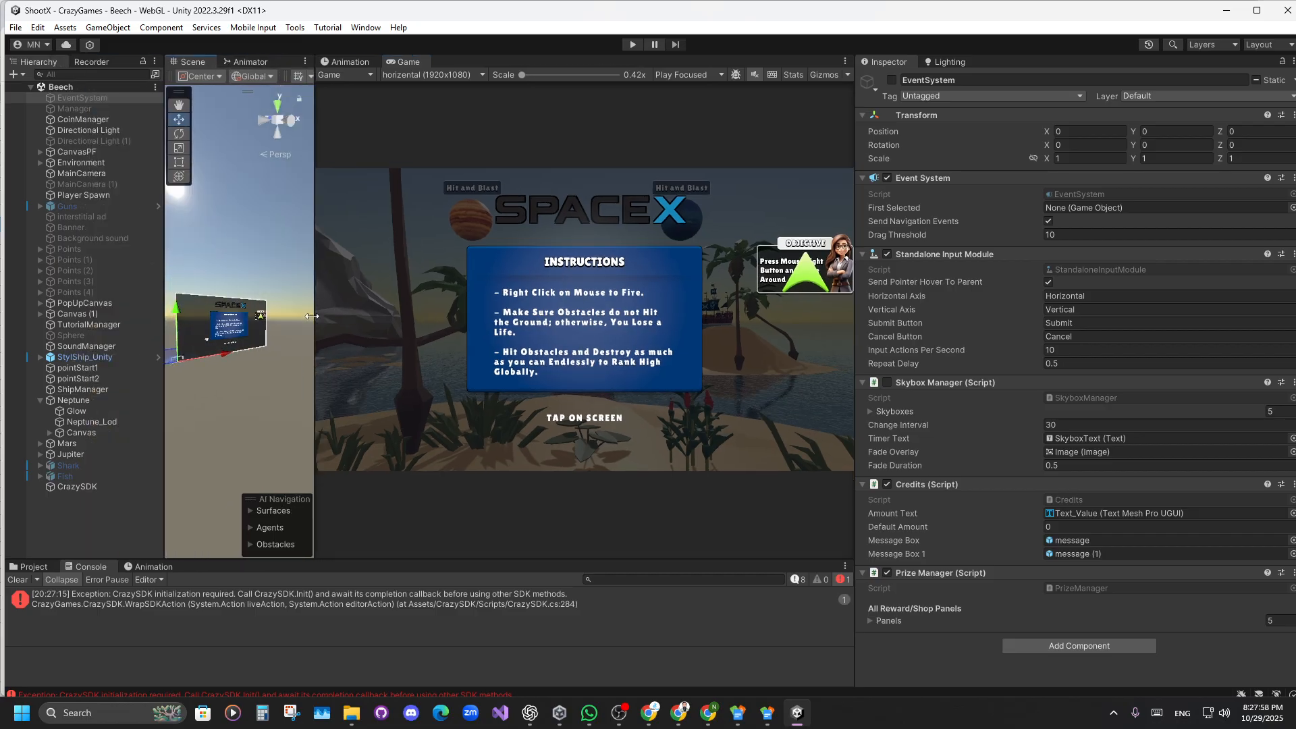
drag(313, 316, 522, 320)
middle_drag(446, 346, 392, 353)
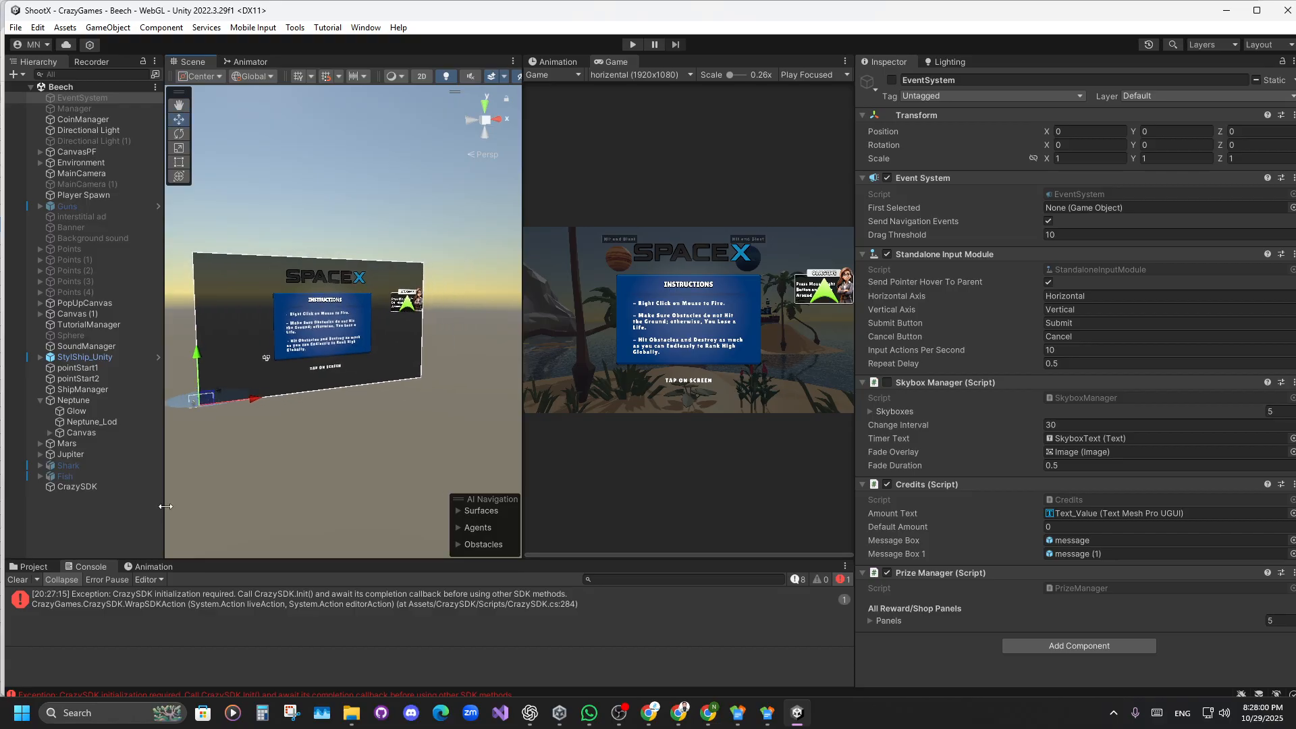
Clear the console, check Canvas (1)'s settings, and reactivate the EventSystem object.
click(17, 580)
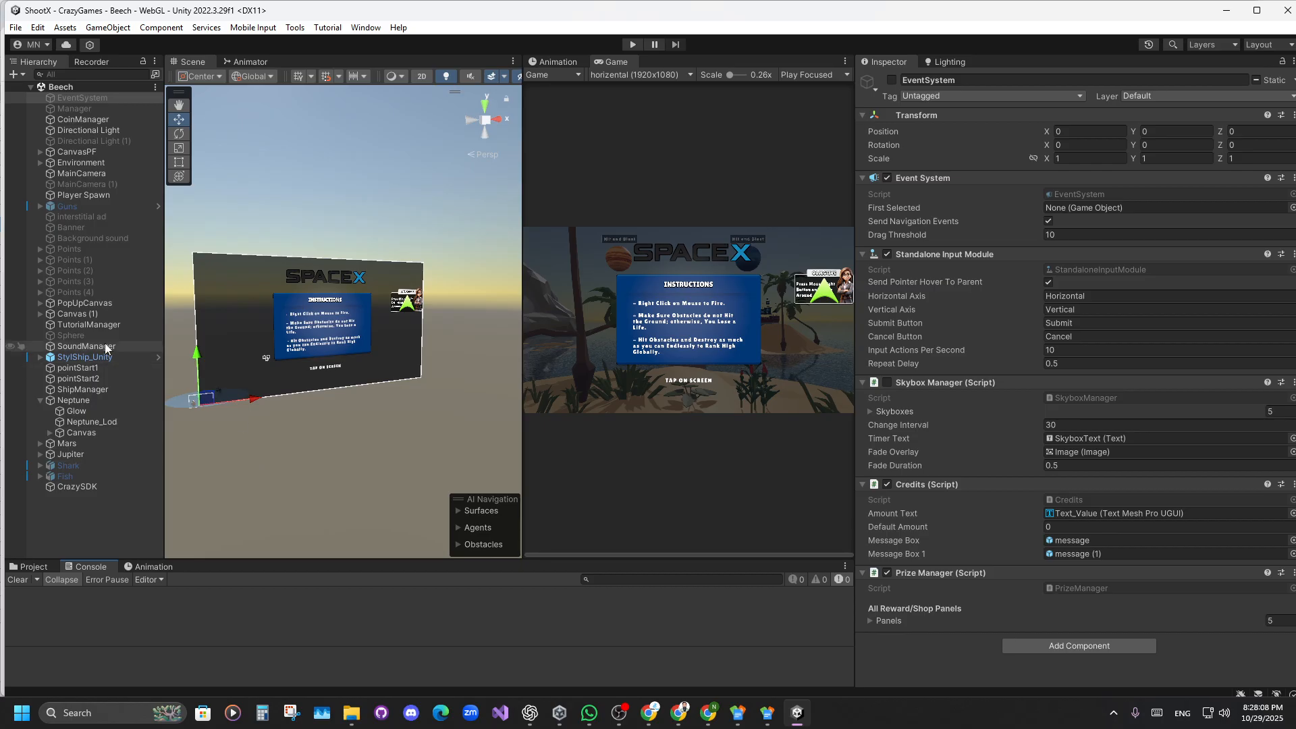
click(79, 314)
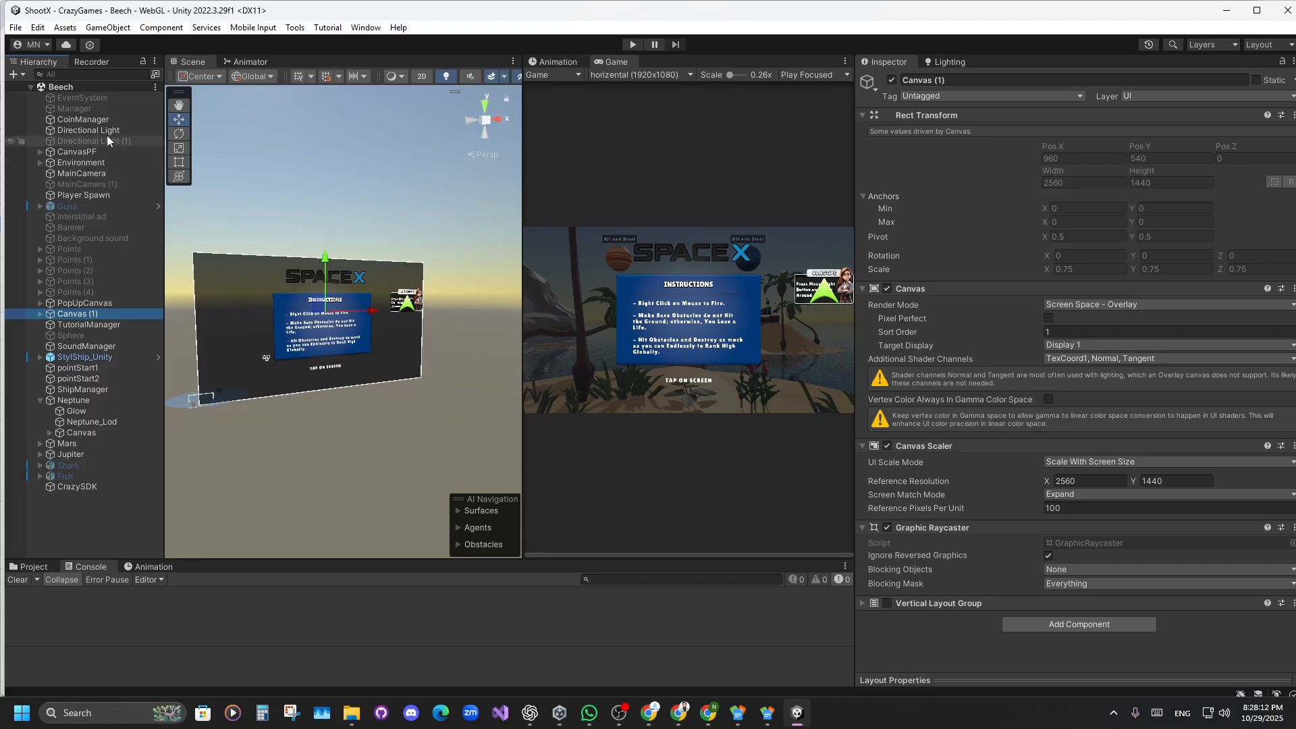
click(82, 100)
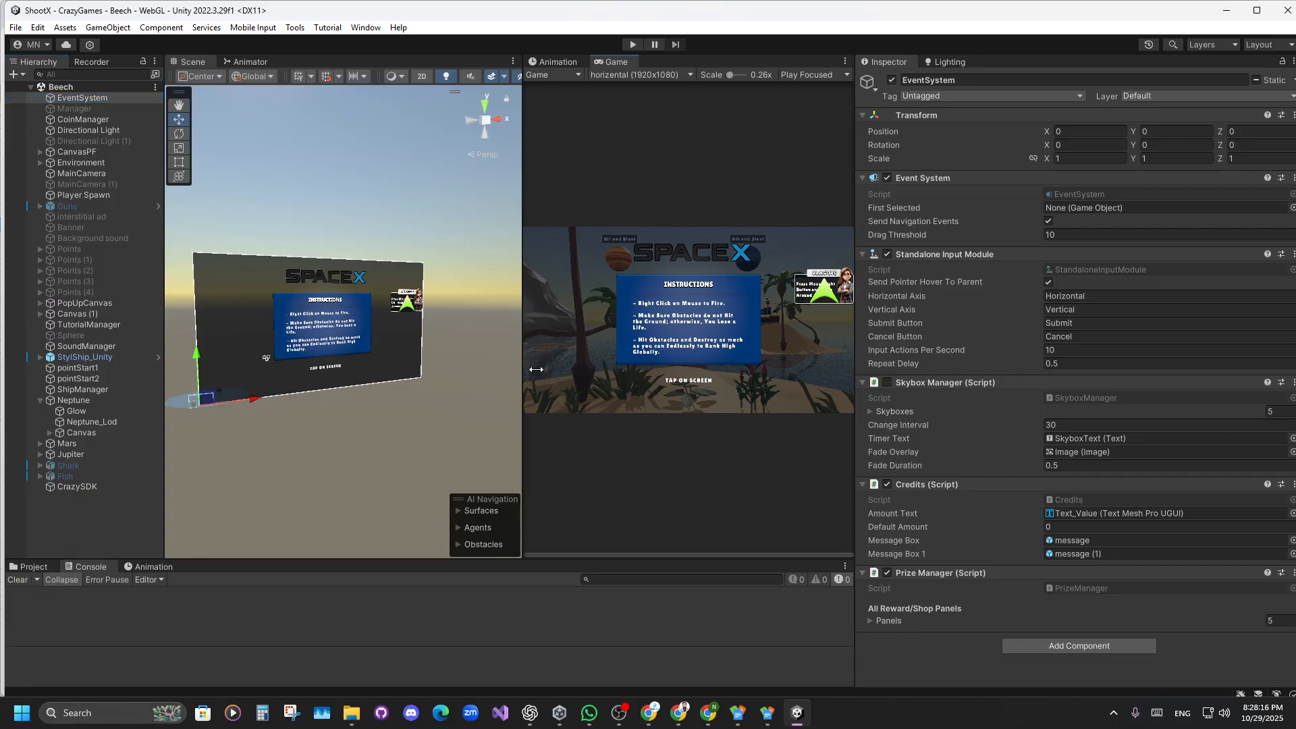
Enlarge the Scene view, expand CanvasPF in the hierarchy, activate its Pause panel and save the scene.
drag(523, 367, 688, 368)
click(108, 314)
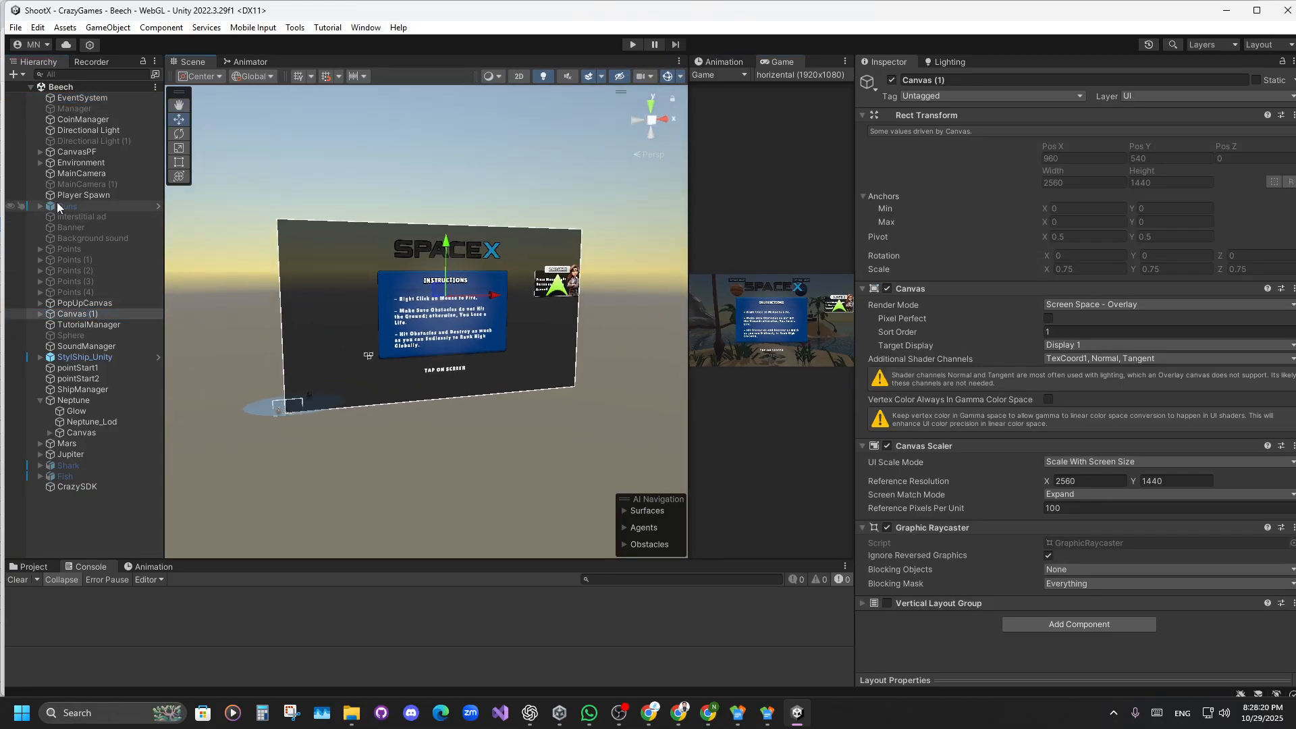
click(67, 151)
click(39, 152)
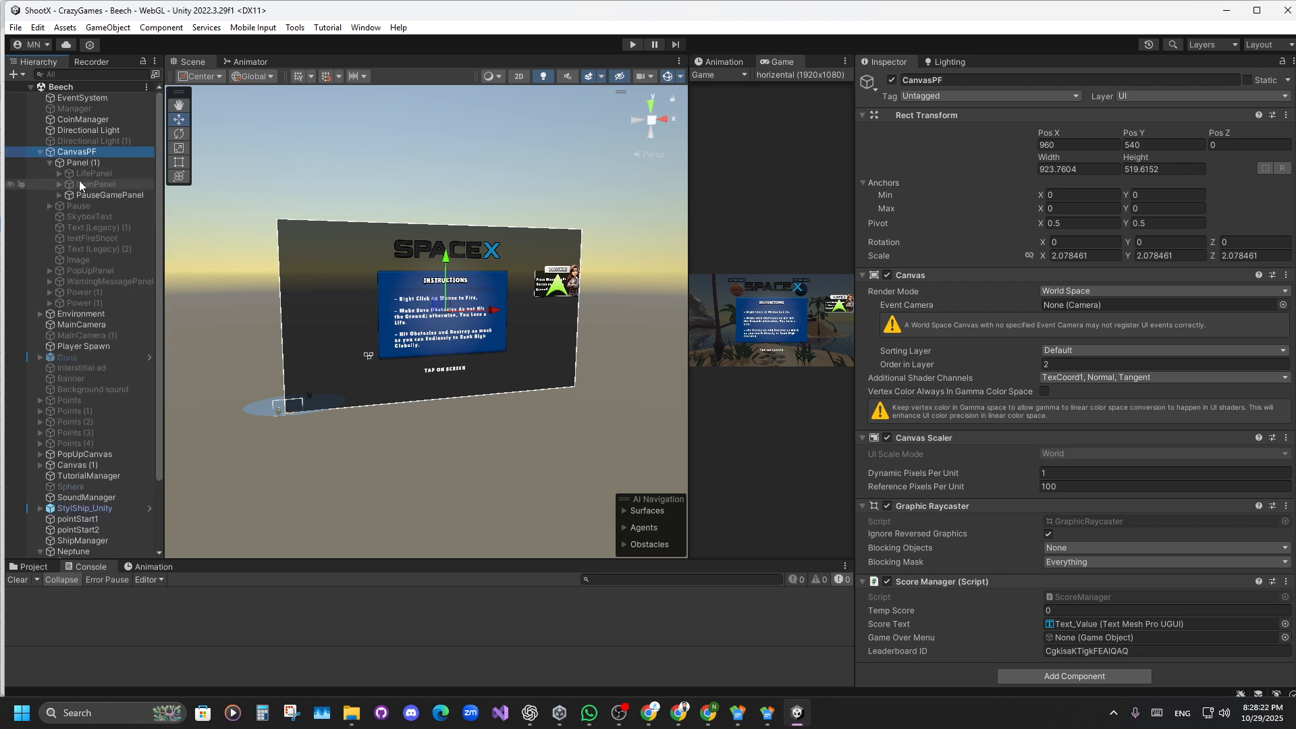
click(49, 164)
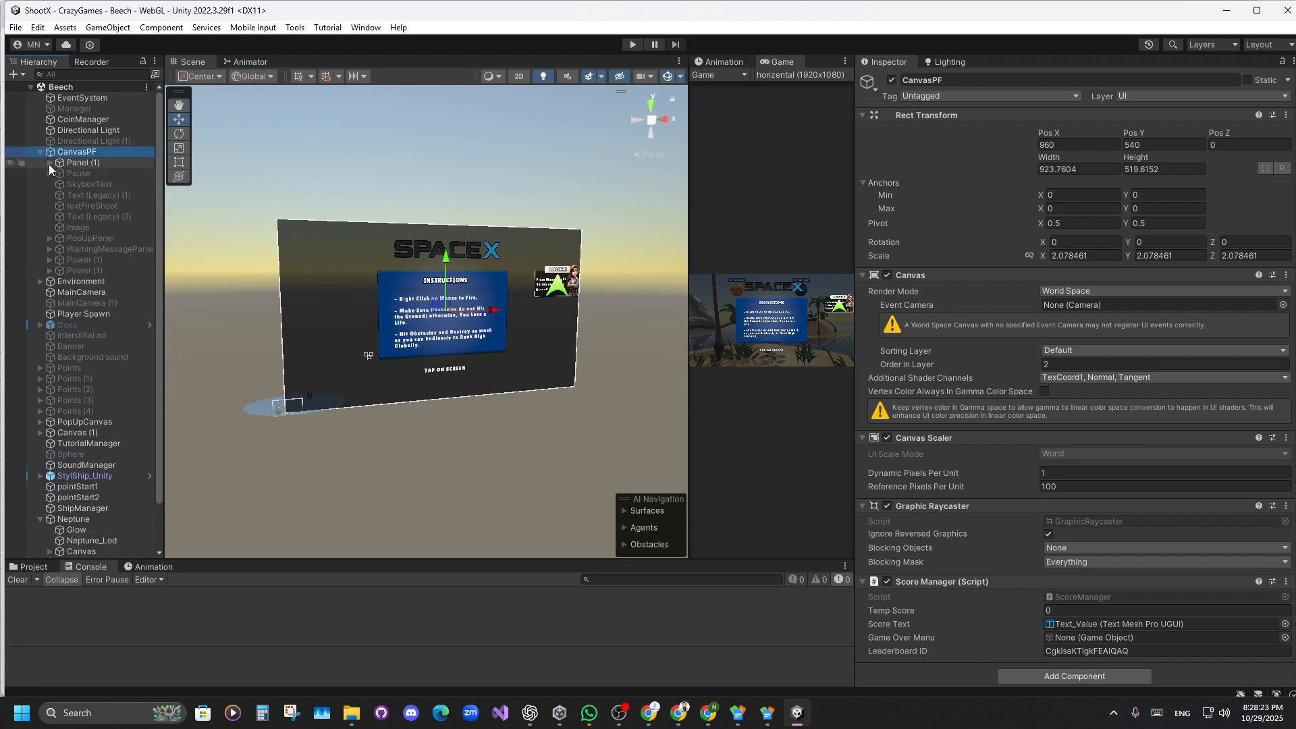
click(81, 175)
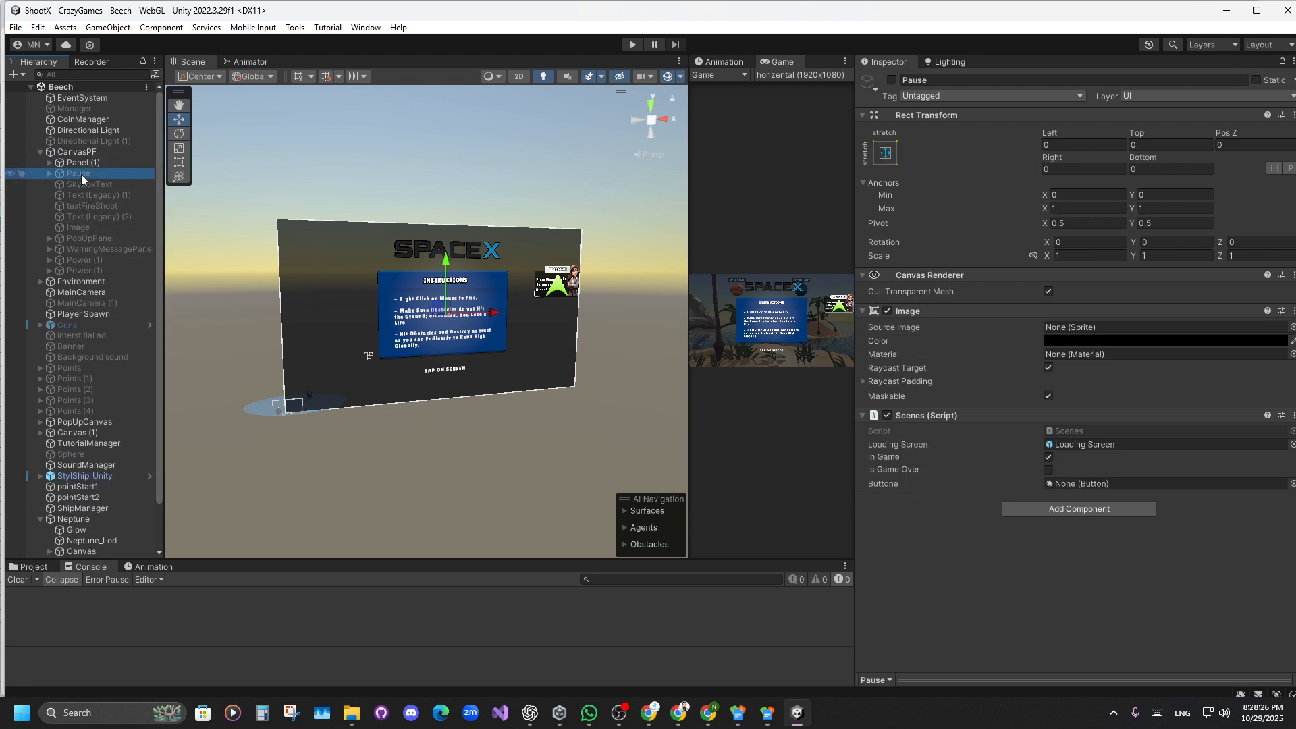
key(alt+shift+a)
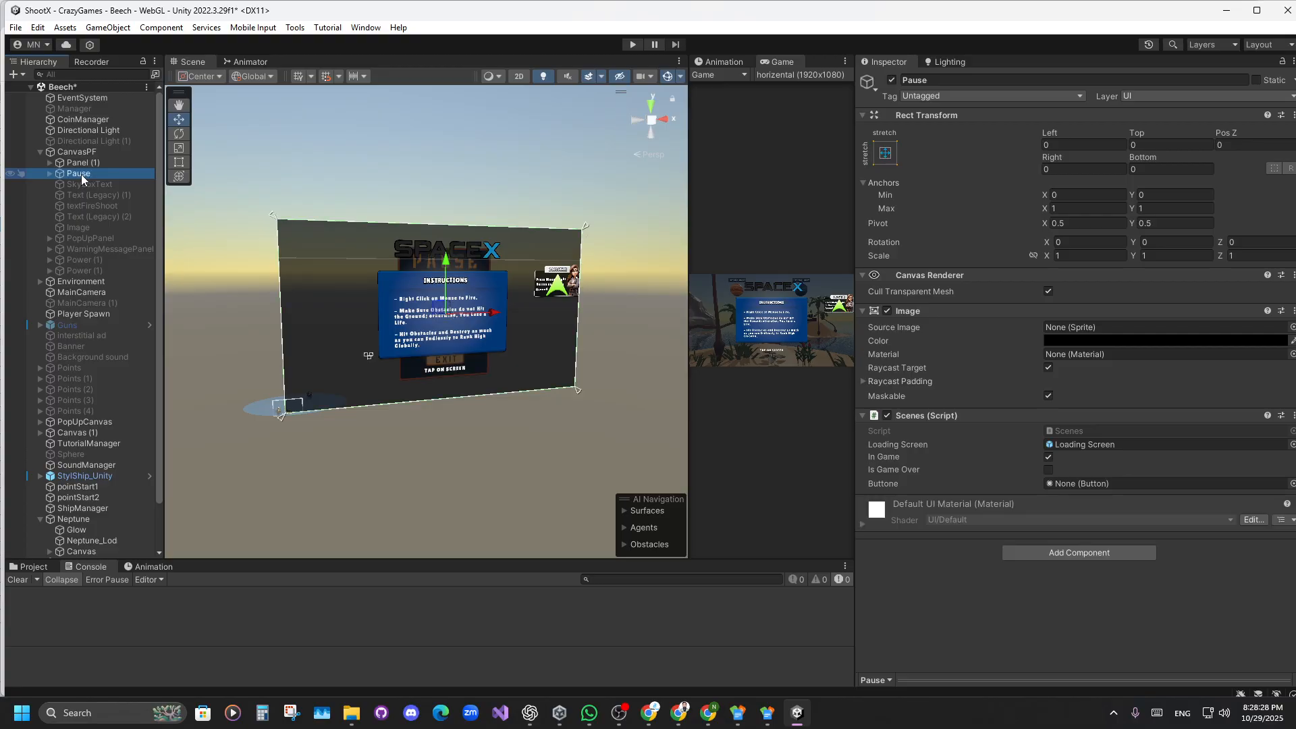
key(ctrl+s)
Try moving the Pause panel above the canvas to a Top offset of -514 and back down, and undo both moves.
scroll(438, 371, up, 3)
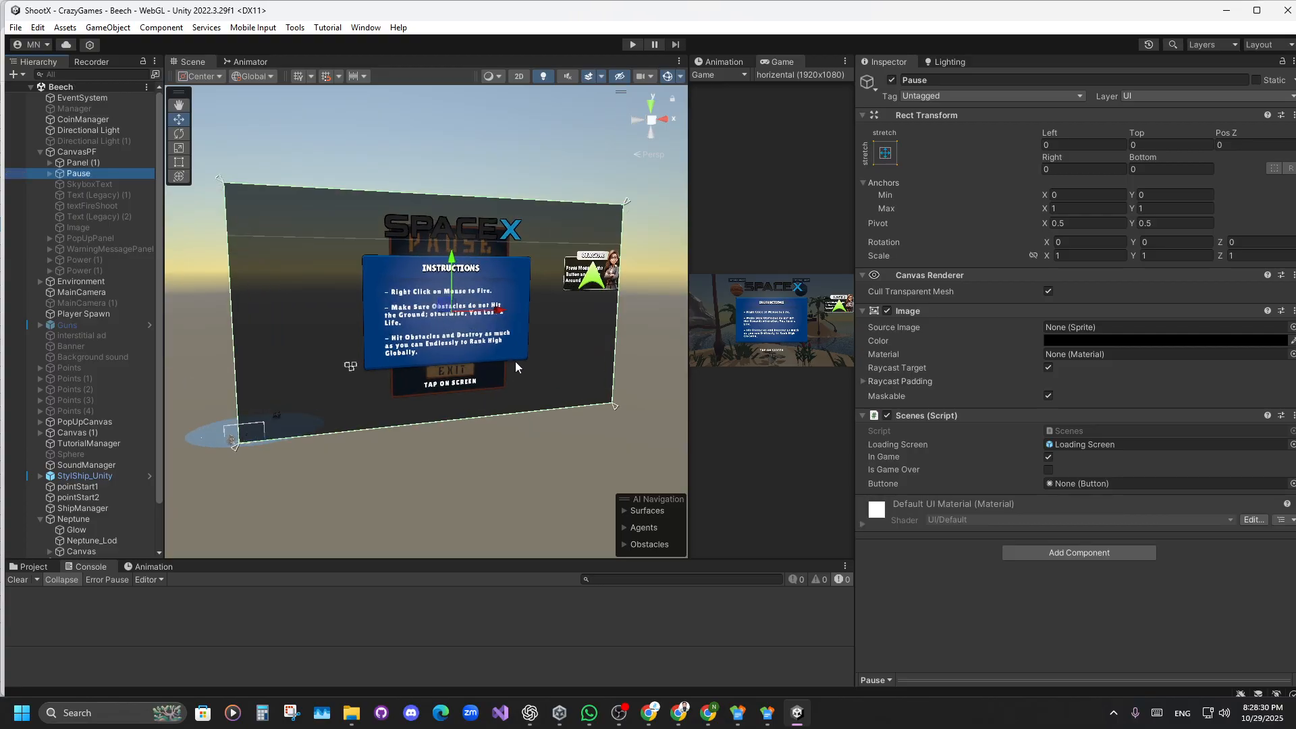
scroll(454, 295, down, 5)
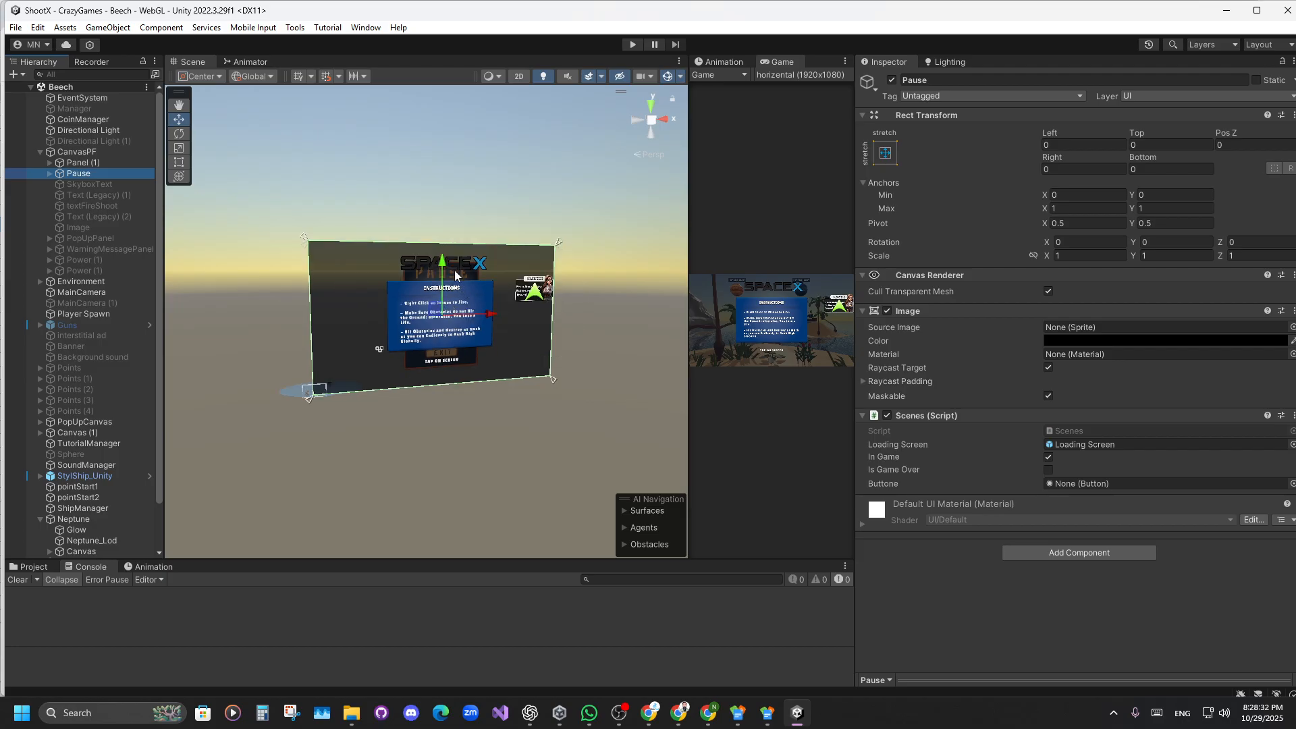
drag(439, 220, 444, 118)
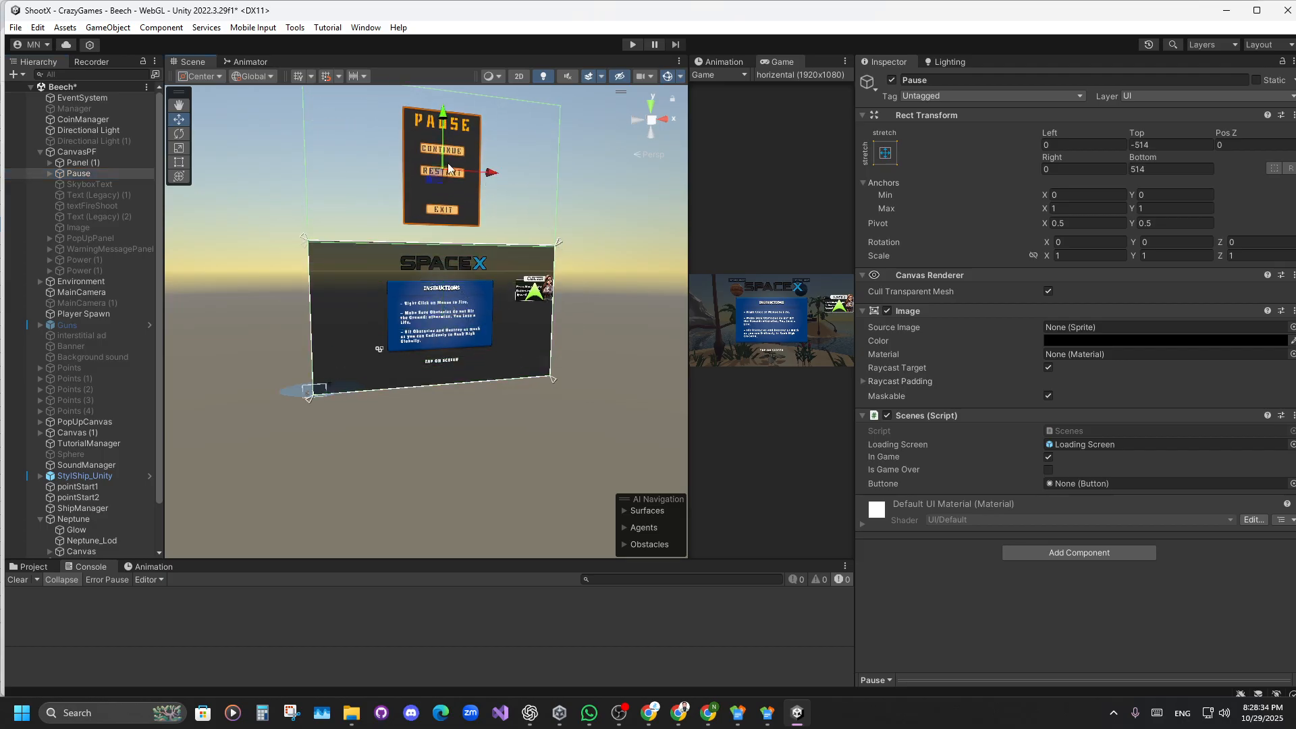
middle_drag(566, 301, 506, 341)
right_drag(506, 341, 475, 359)
scroll(475, 355, up, 2)
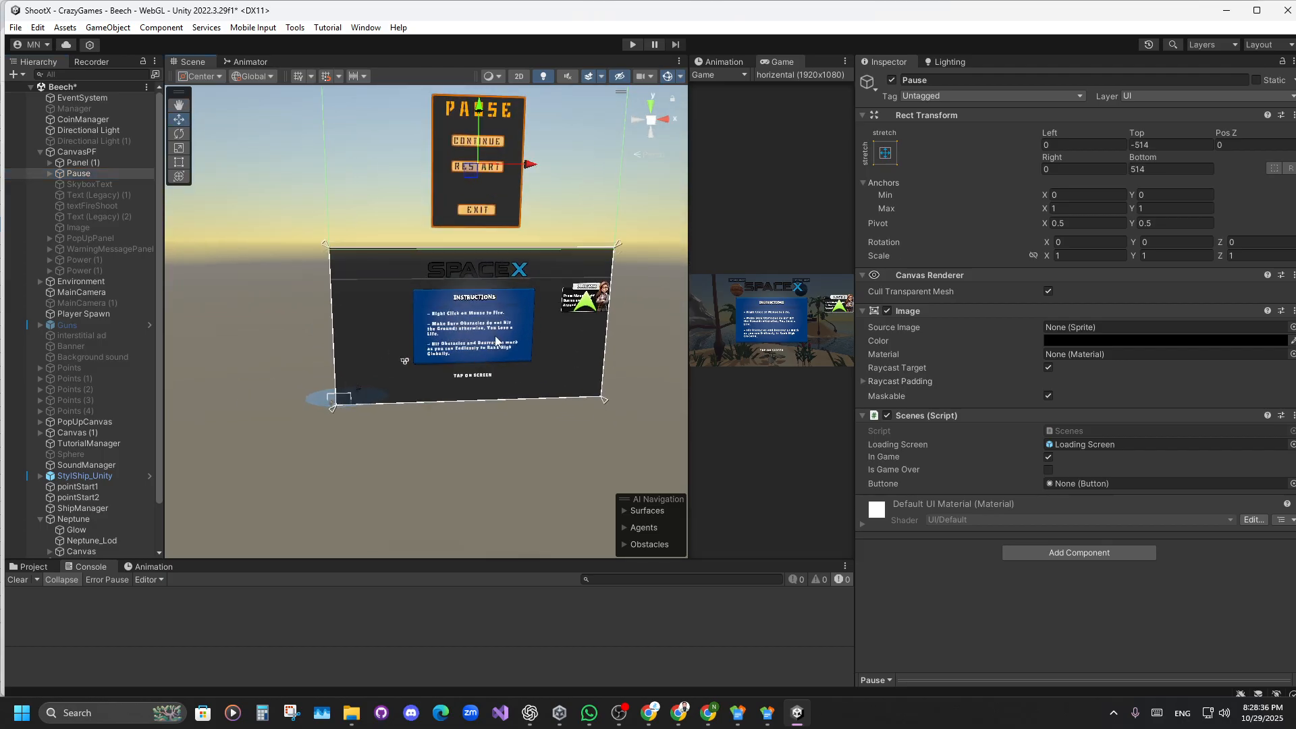
middle_drag(496, 341, 436, 349)
scroll(435, 351, down, 2)
scroll(436, 354, up, 2)
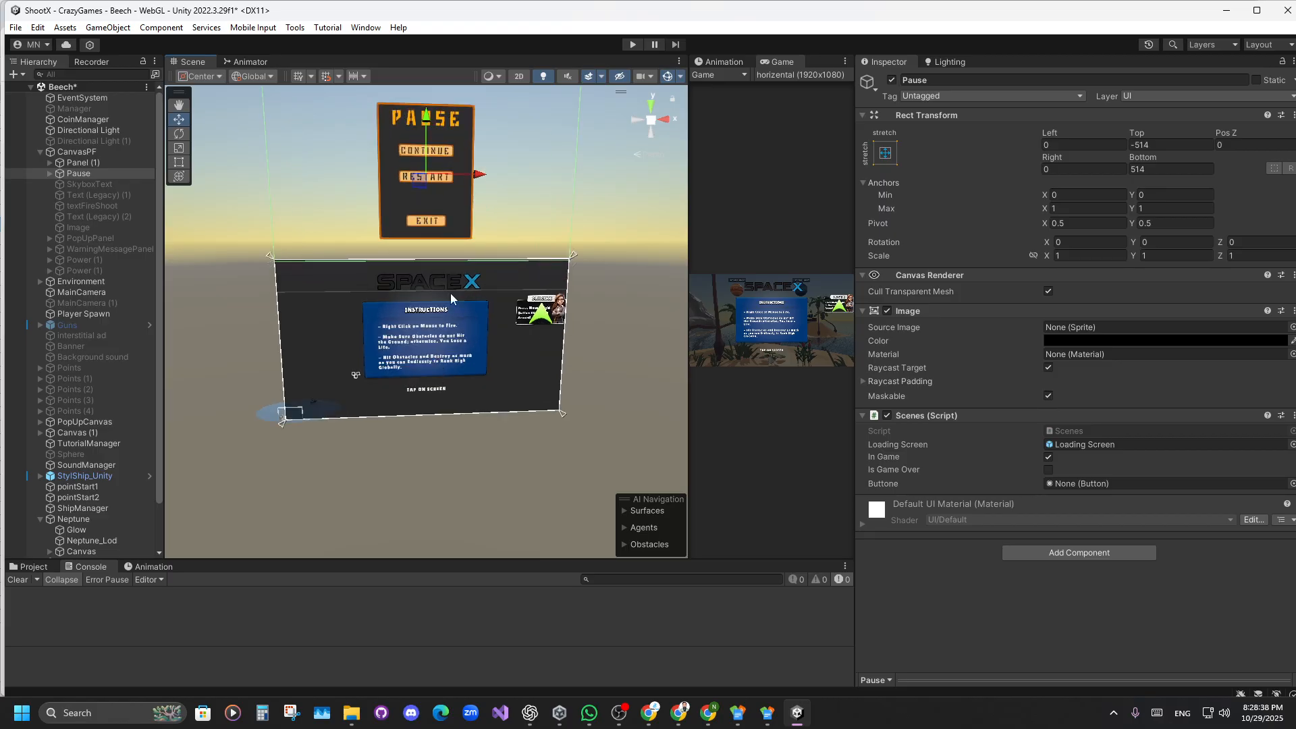
drag(429, 119, 428, 278)
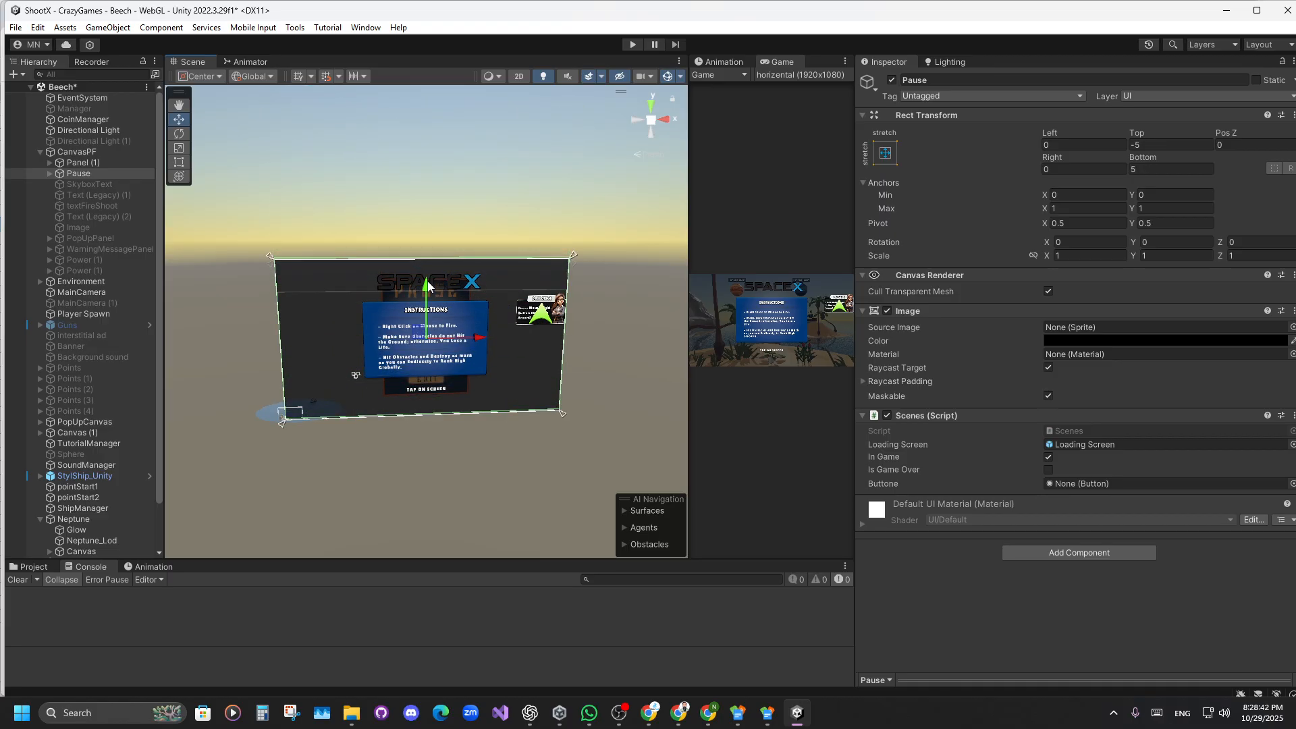
key(ctrl+z)
key(ctrl+z)
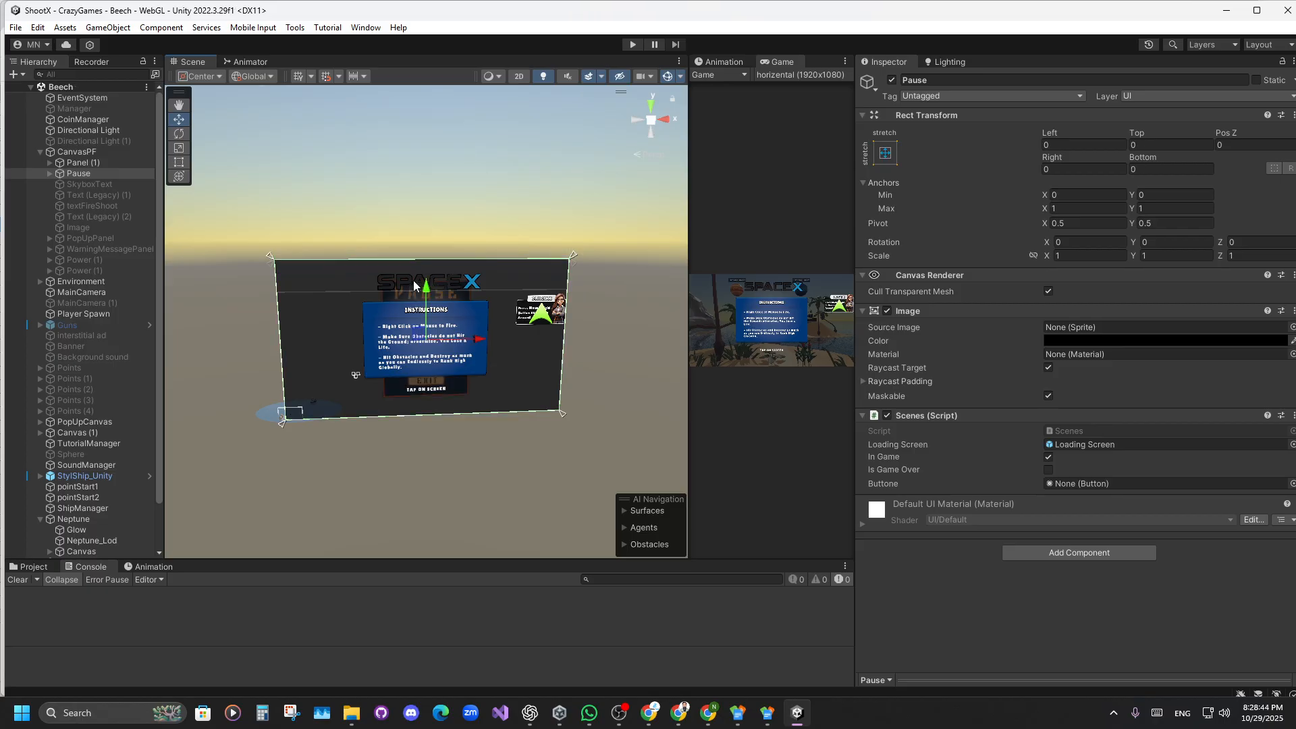
Lower CanvasPF's Order in Layer to -2 and change its Render Mode to Screen Space - Overlay.
click(100, 154)
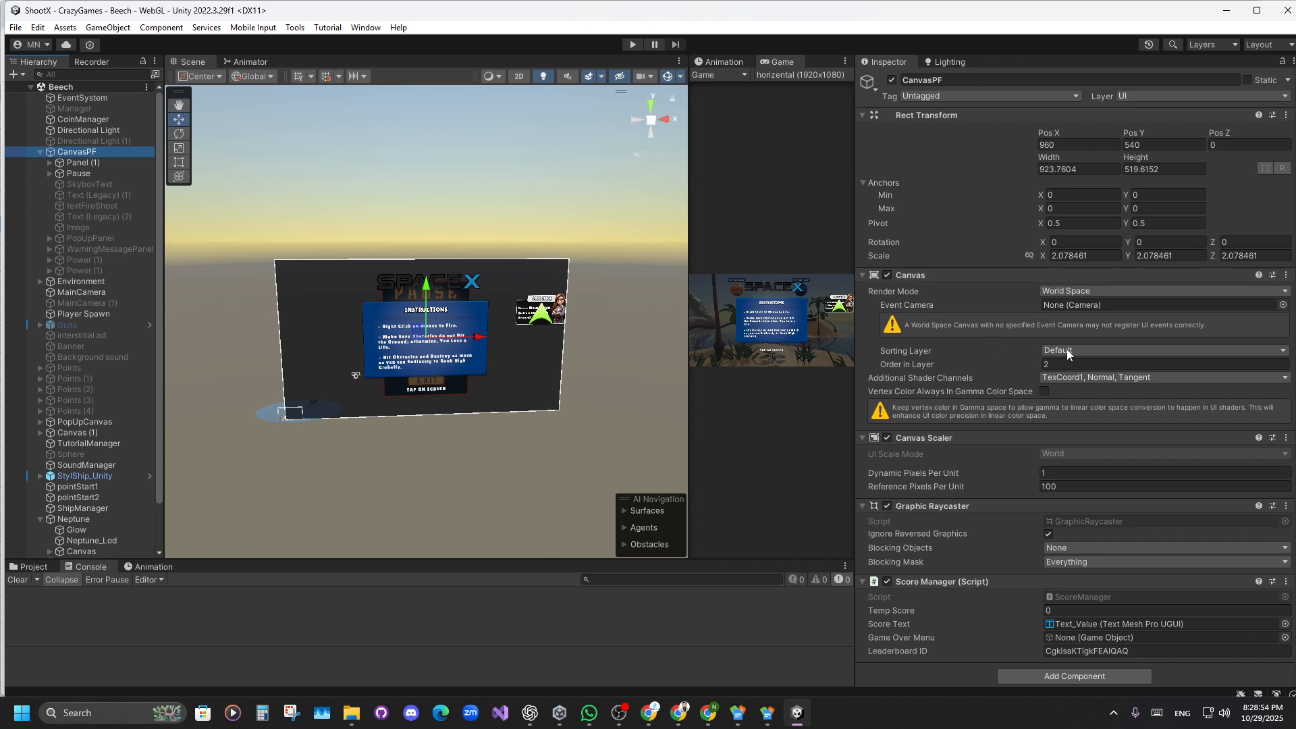
click(969, 364)
mouse_move(971, 364)
mouse_down()
mouse_move(1005, 365)
mouse_move(981, 365)
mouse_up()
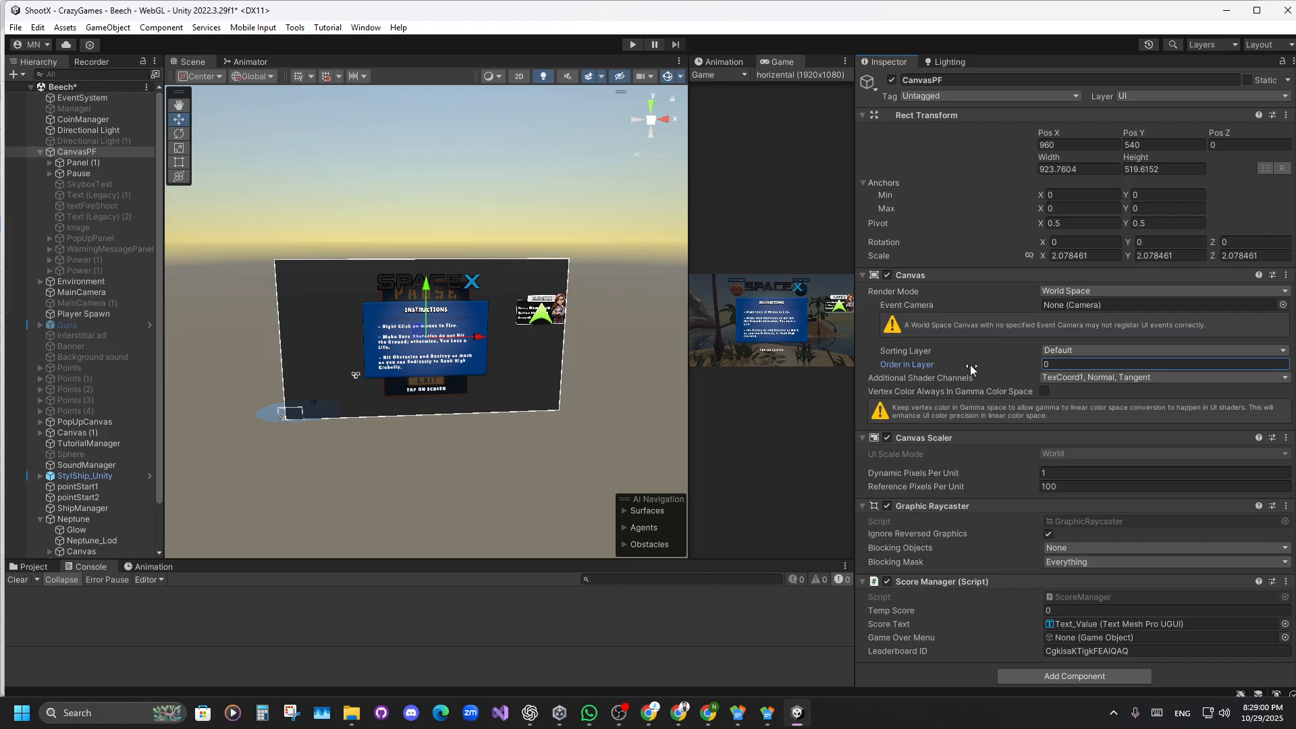
click(1085, 291)
click(1075, 306)
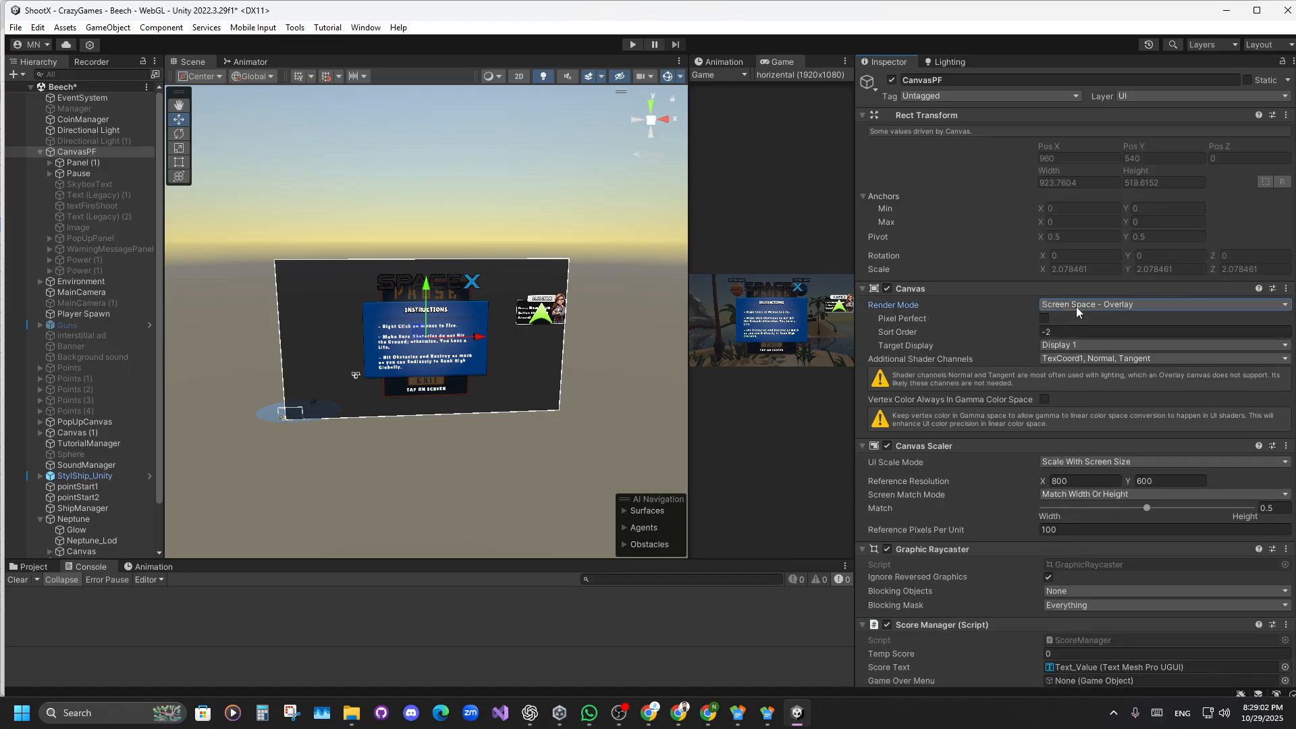
Try CanvasPF's Sort Order at values including 1 and 7, settle on 3, and save the scene.
click(1072, 331)
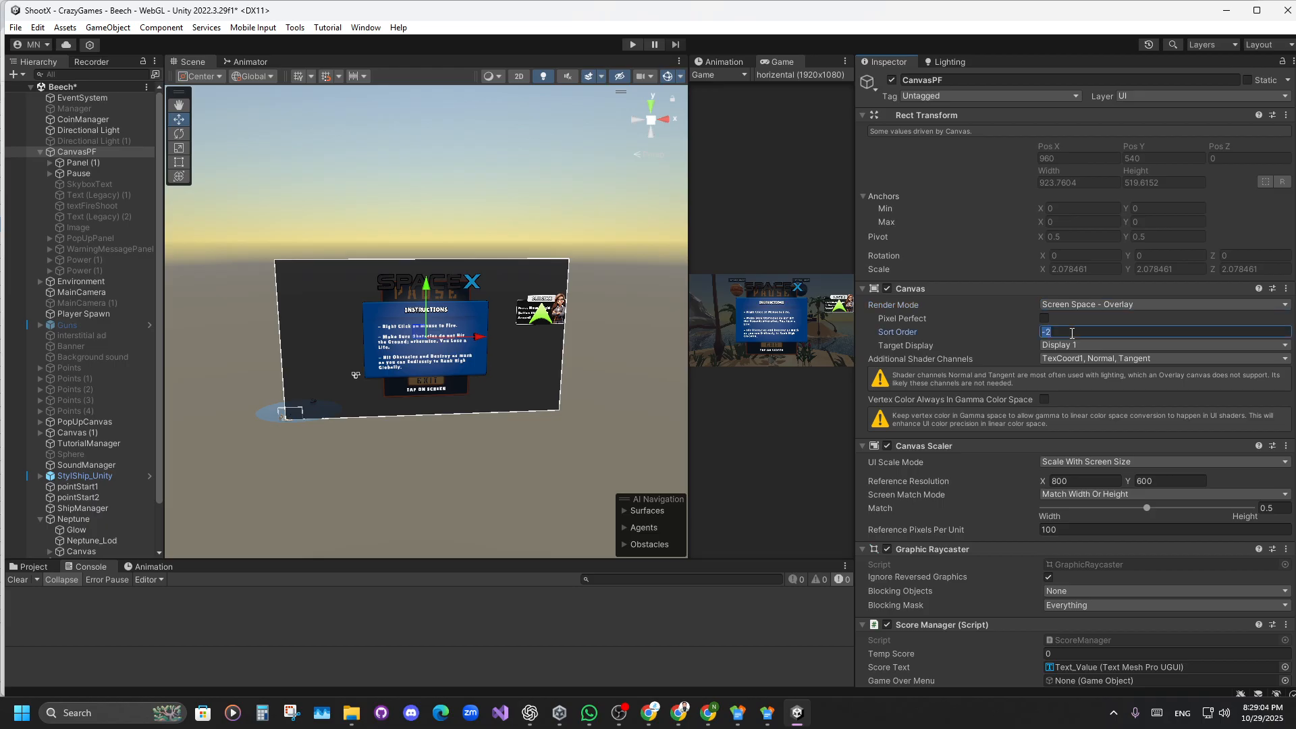
text(1)
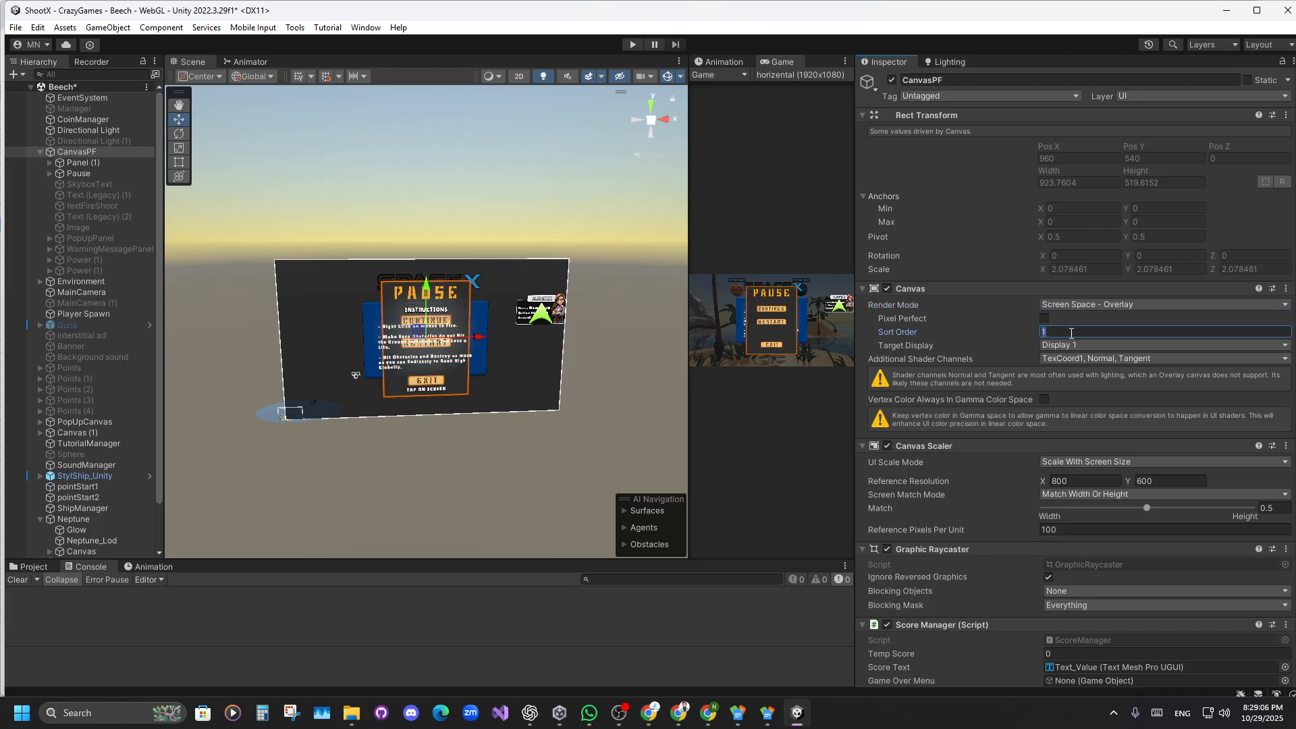
key(ctrl+s)
text(-2)
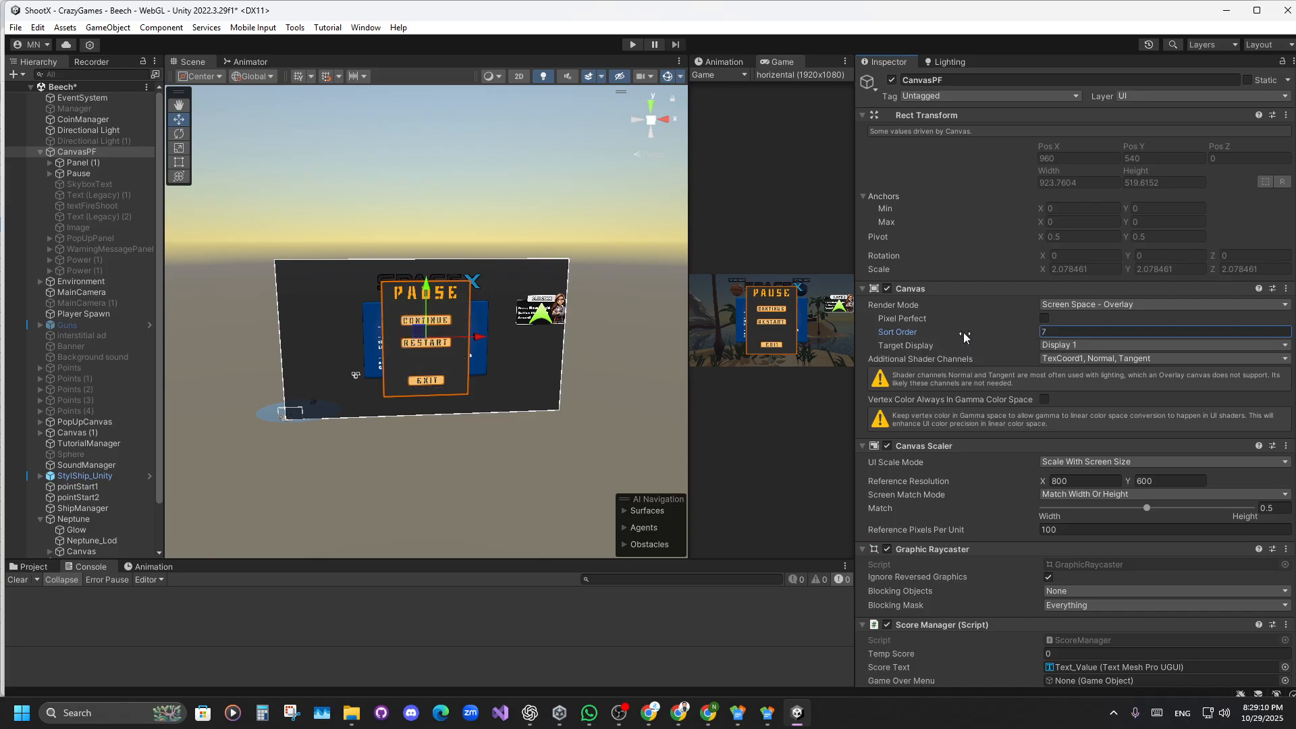
drag(958, 336, 962, 336)
scroll(483, 310, up, 2)
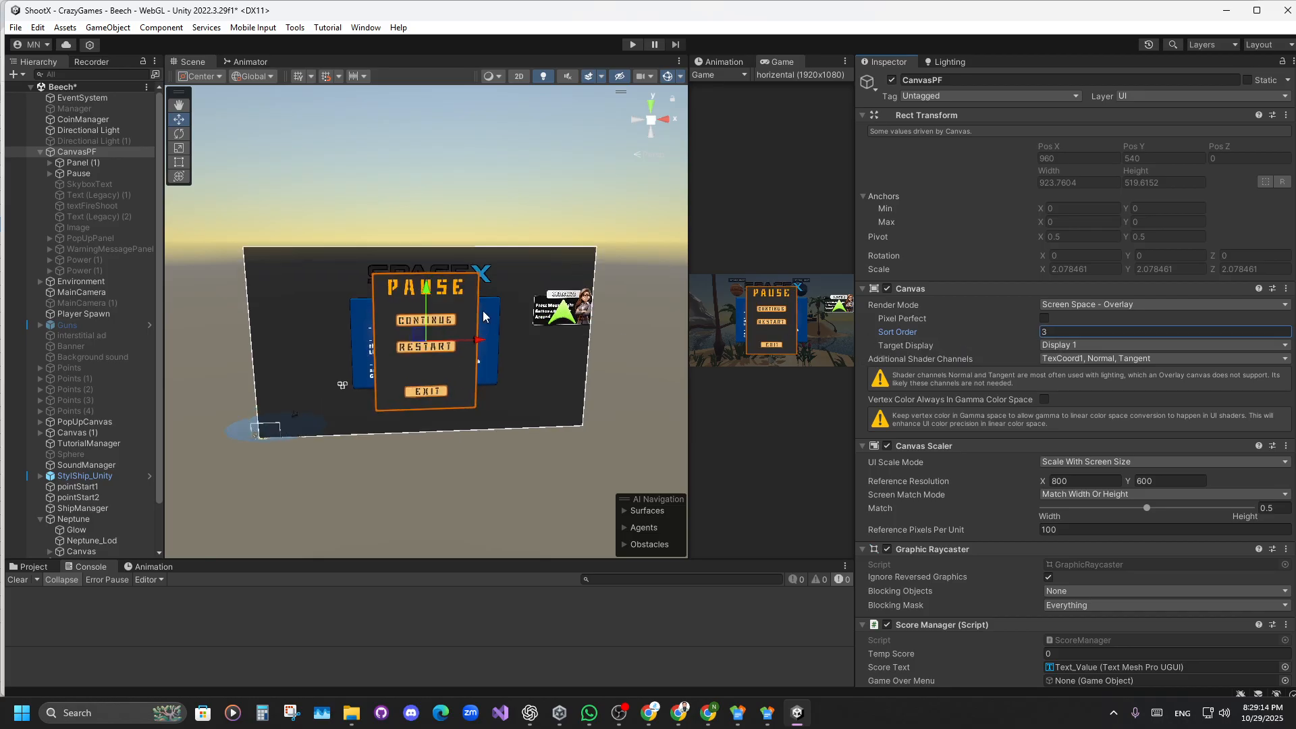
key(ctrl+s)
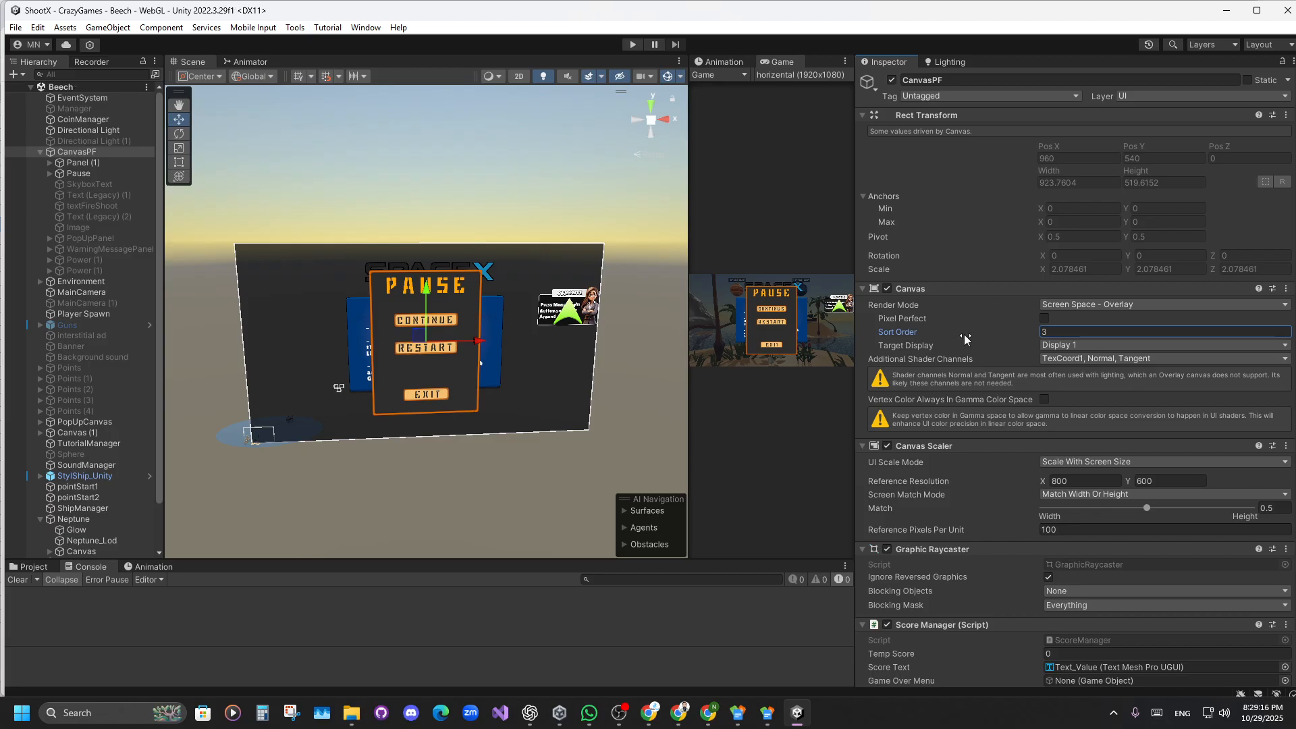
scroll(605, 351, up, 1)
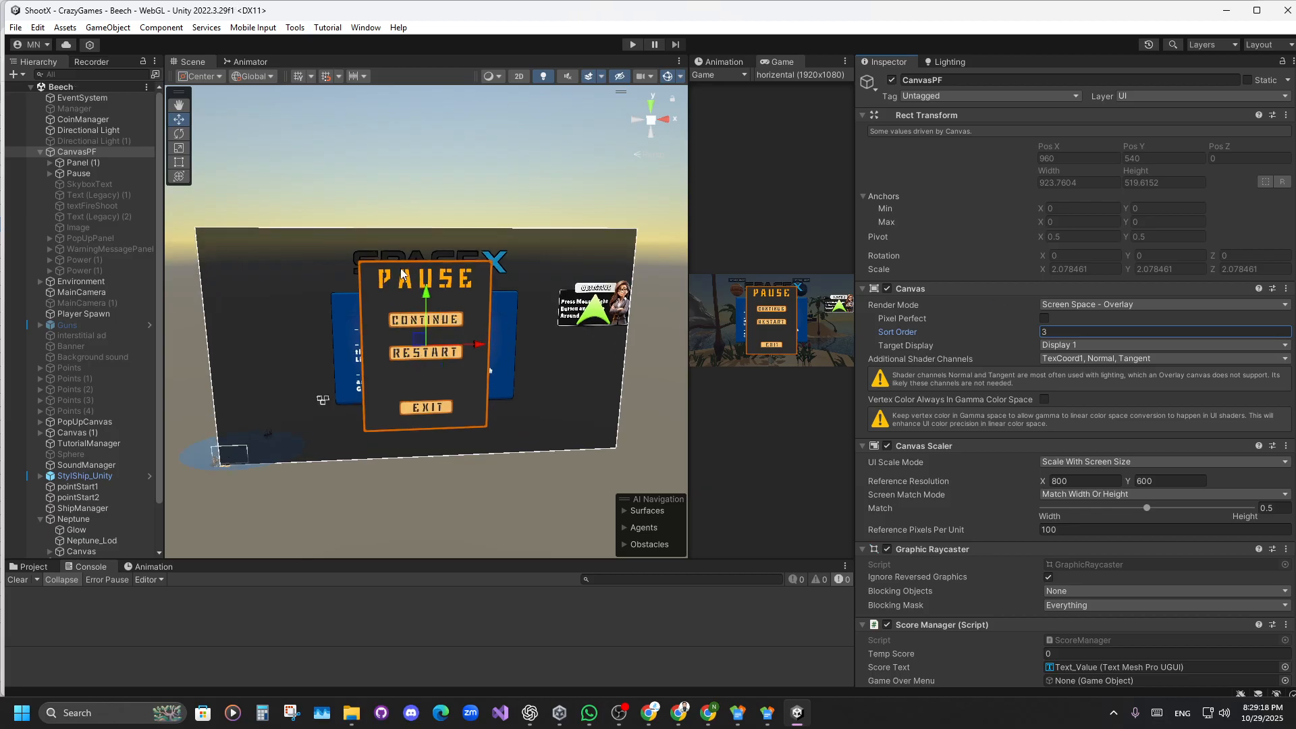
Set Canvas (1)'s Sort Order to 4 so it draws above the Pause panel, and save the scene.
click(83, 433)
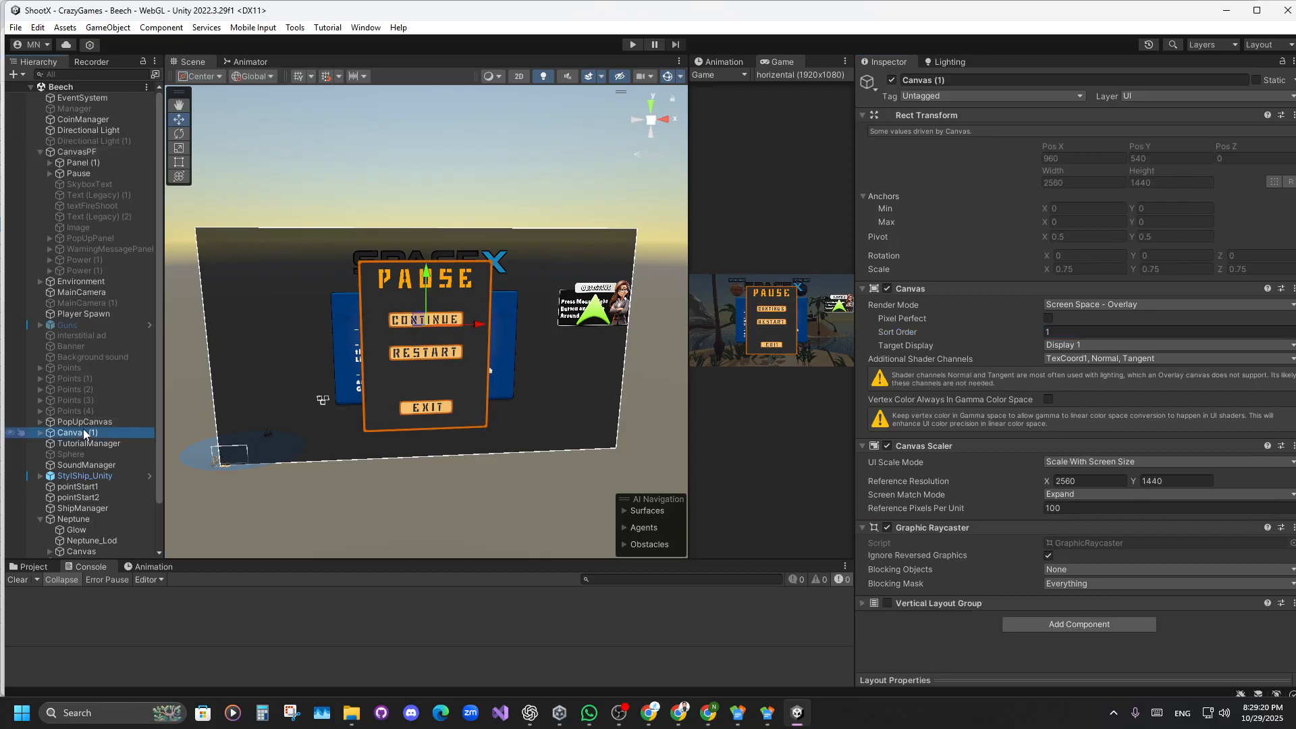
scroll(81, 428, down, 3)
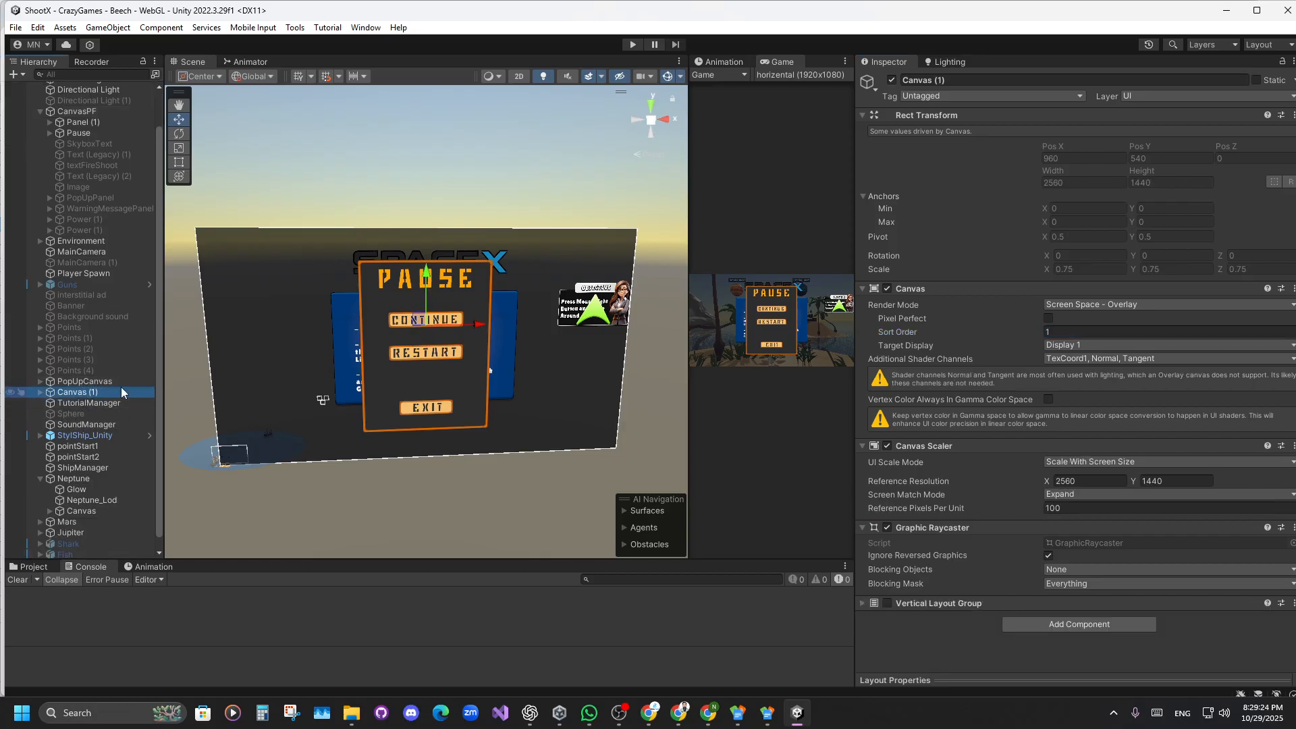
click(1057, 333)
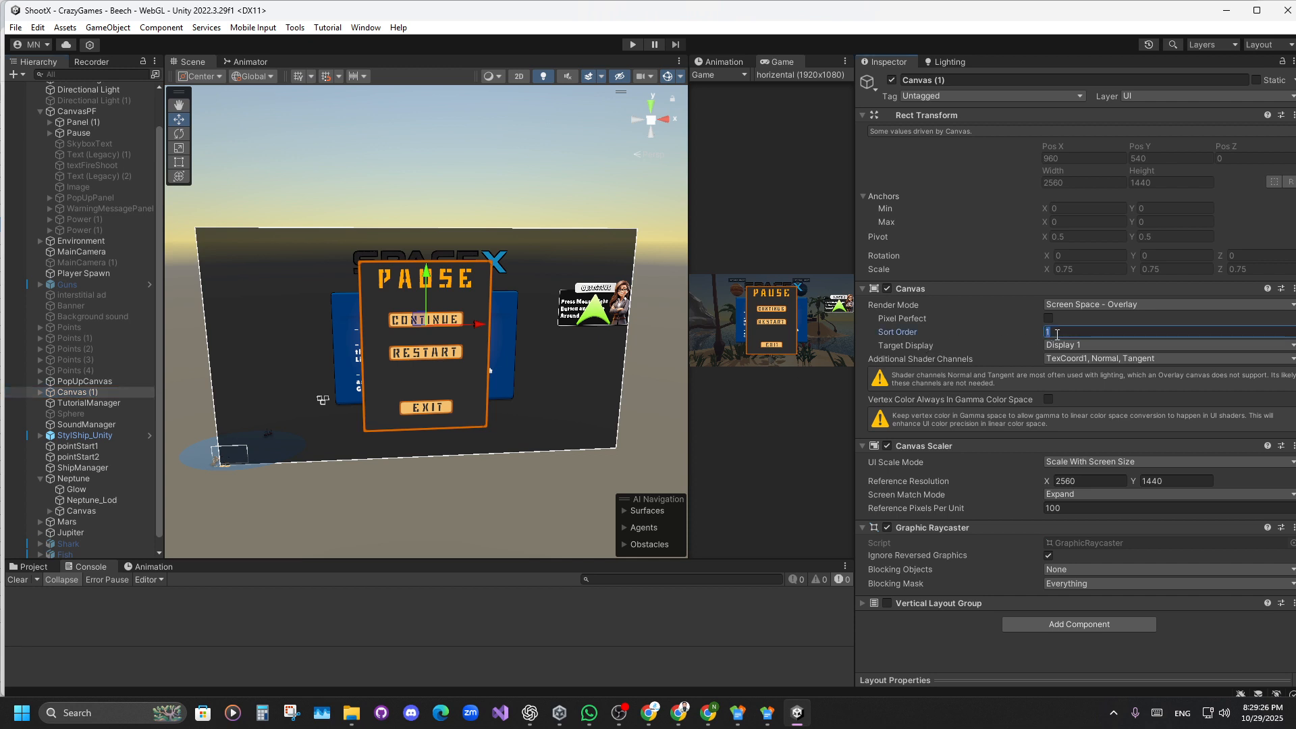
text(2)
key(BackSpace)
text(4)
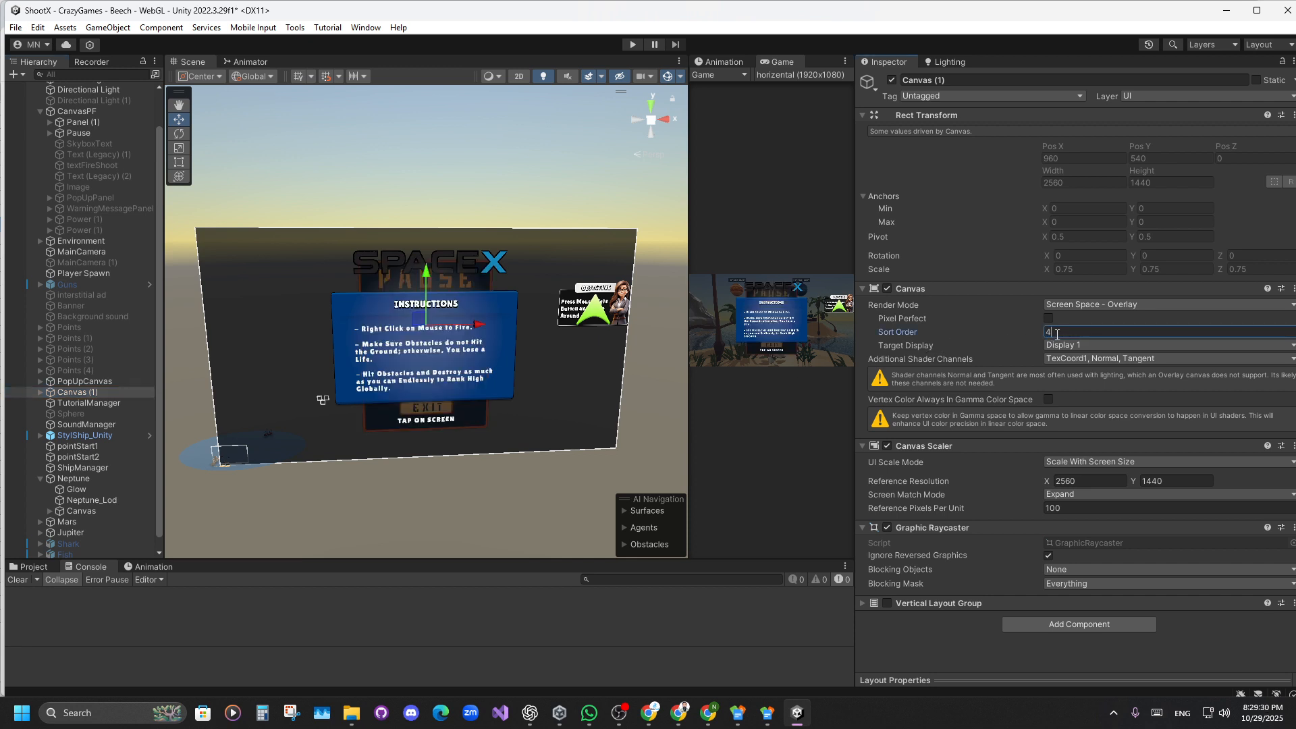
key(ctrl+s)
Widen the Hierarchy and toggle Canvas (1) off and on again to compare the overlapping canvases.
scroll(88, 316, up, 3)
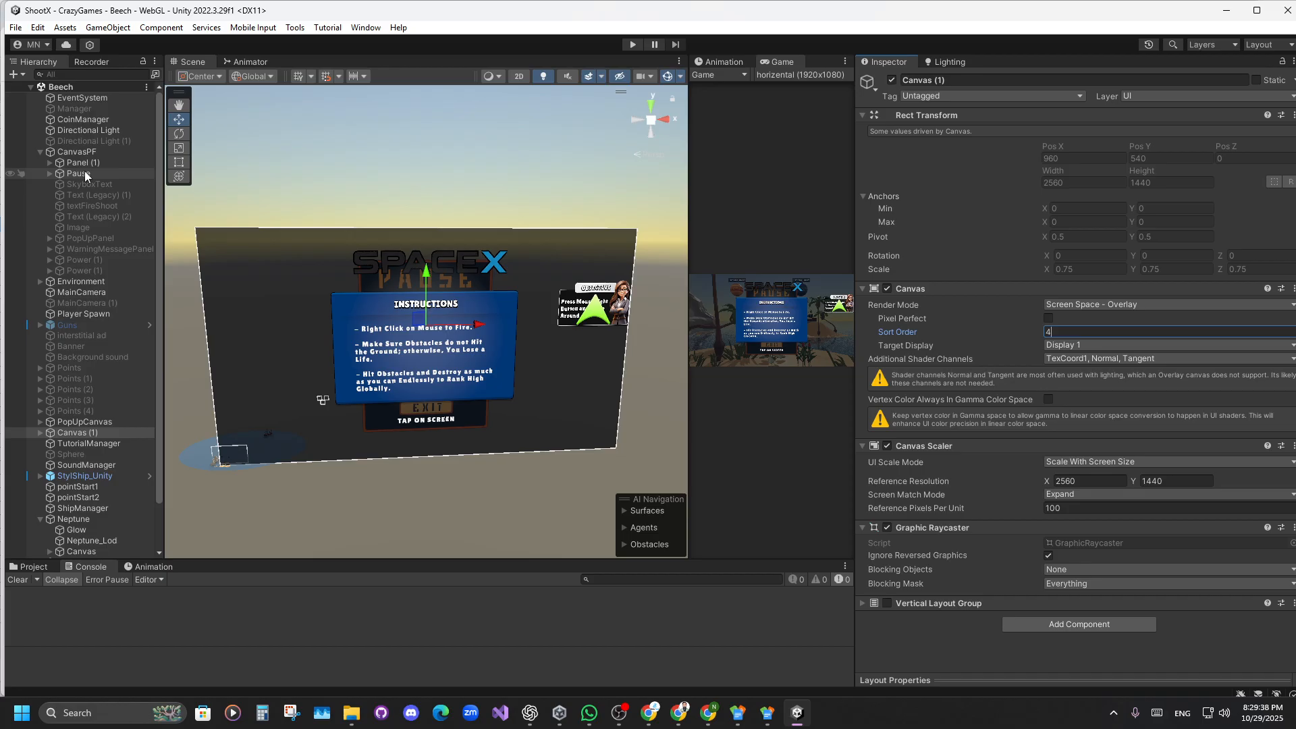
drag(164, 297, 183, 307)
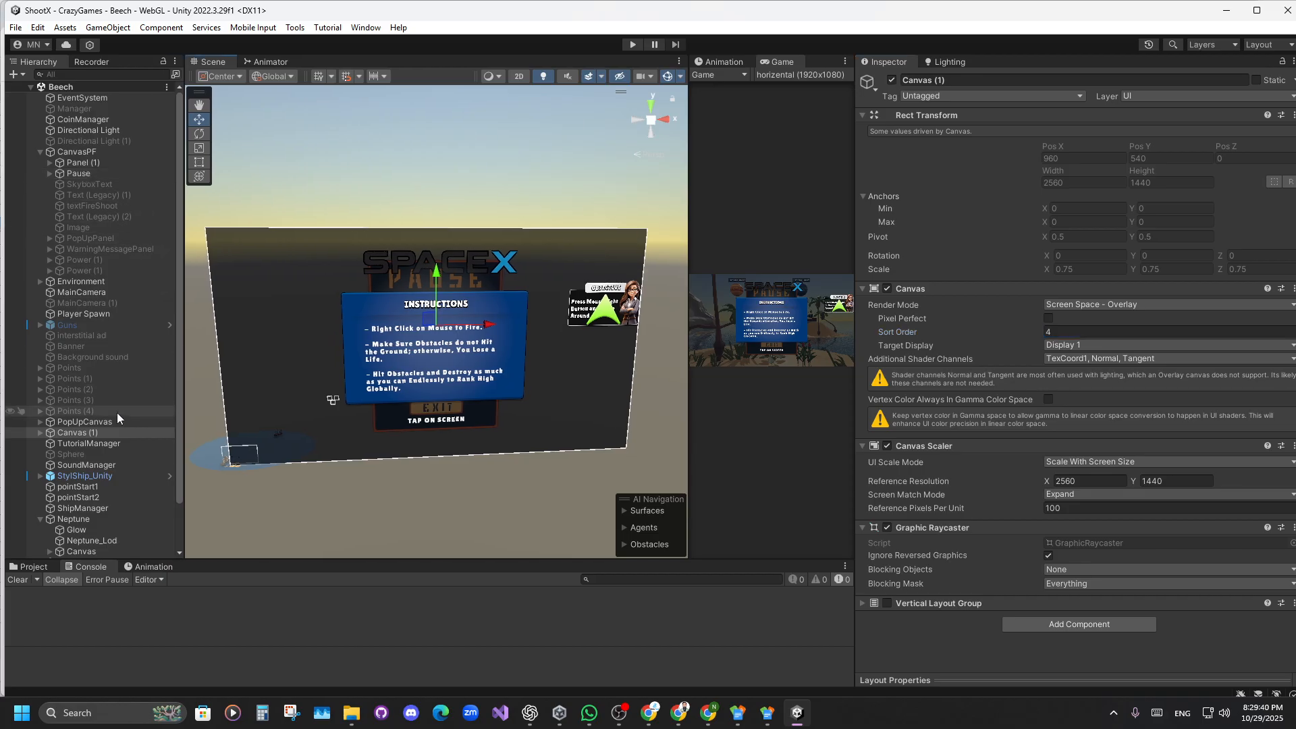
middle_drag(346, 401, 338, 385)
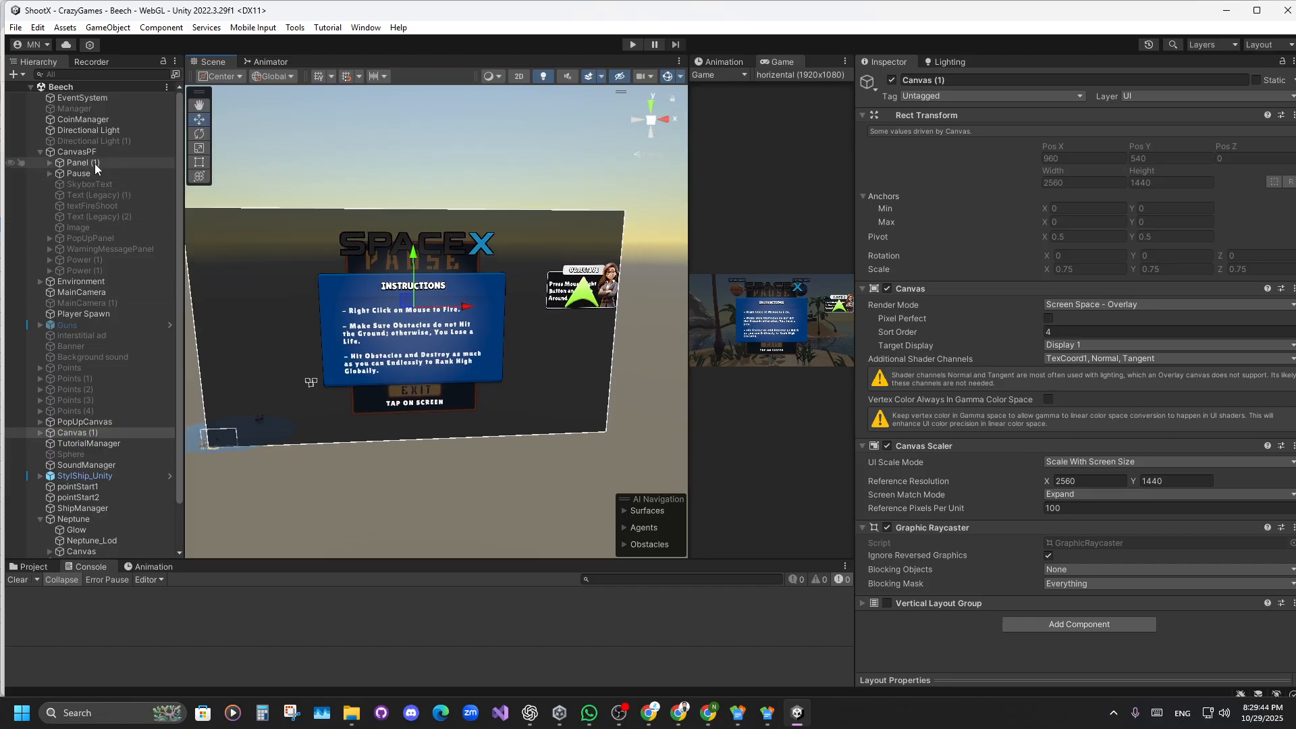
click(82, 430)
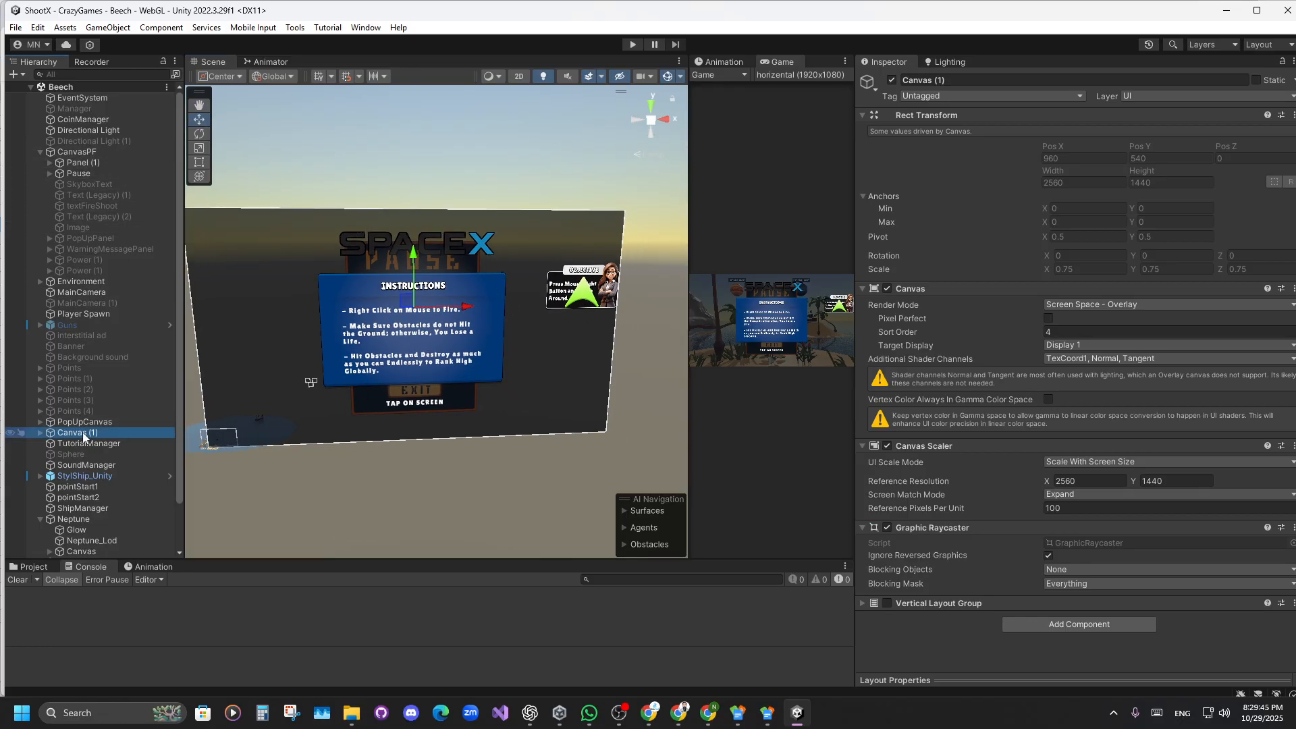
key(alt+shift+a)
key(alt+shift+a)
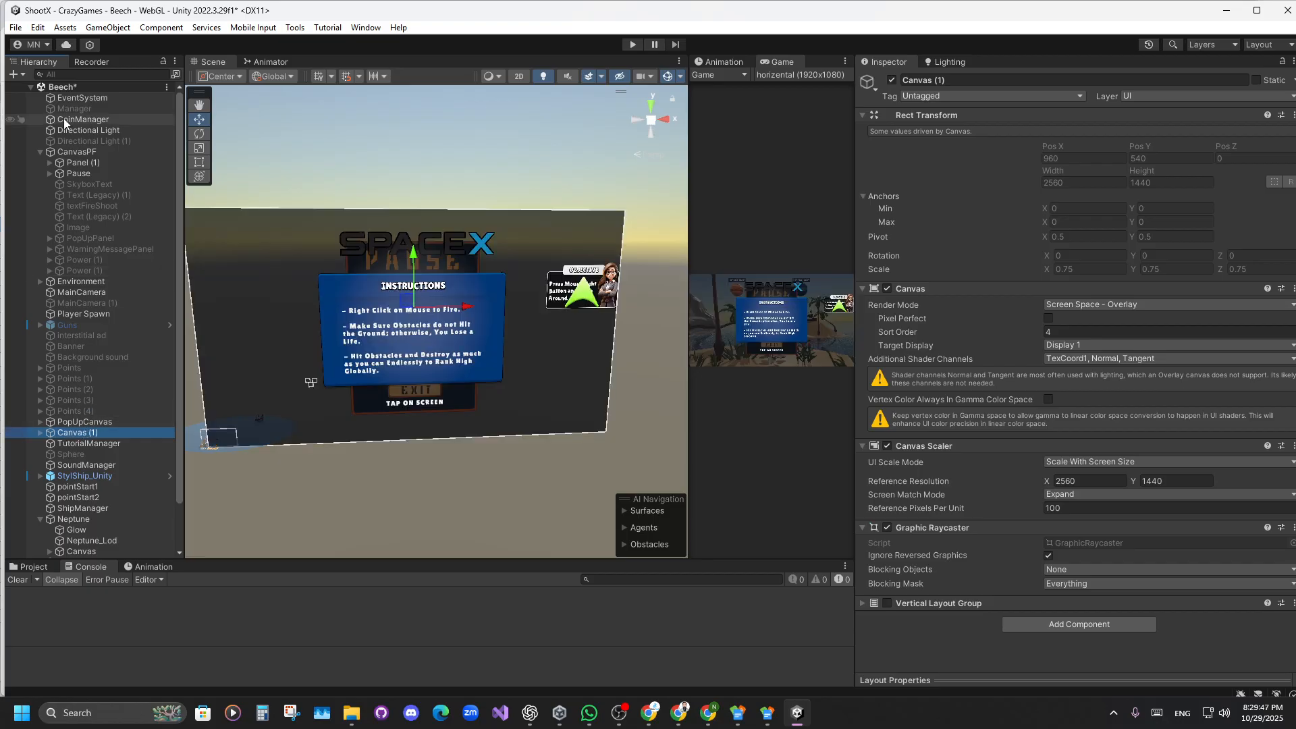
Deactivate the Pause panel under CanvasPF, reselect Canvas (1) and save the scene.
click(78, 173)
key(alt+shift+a)
click(79, 432)
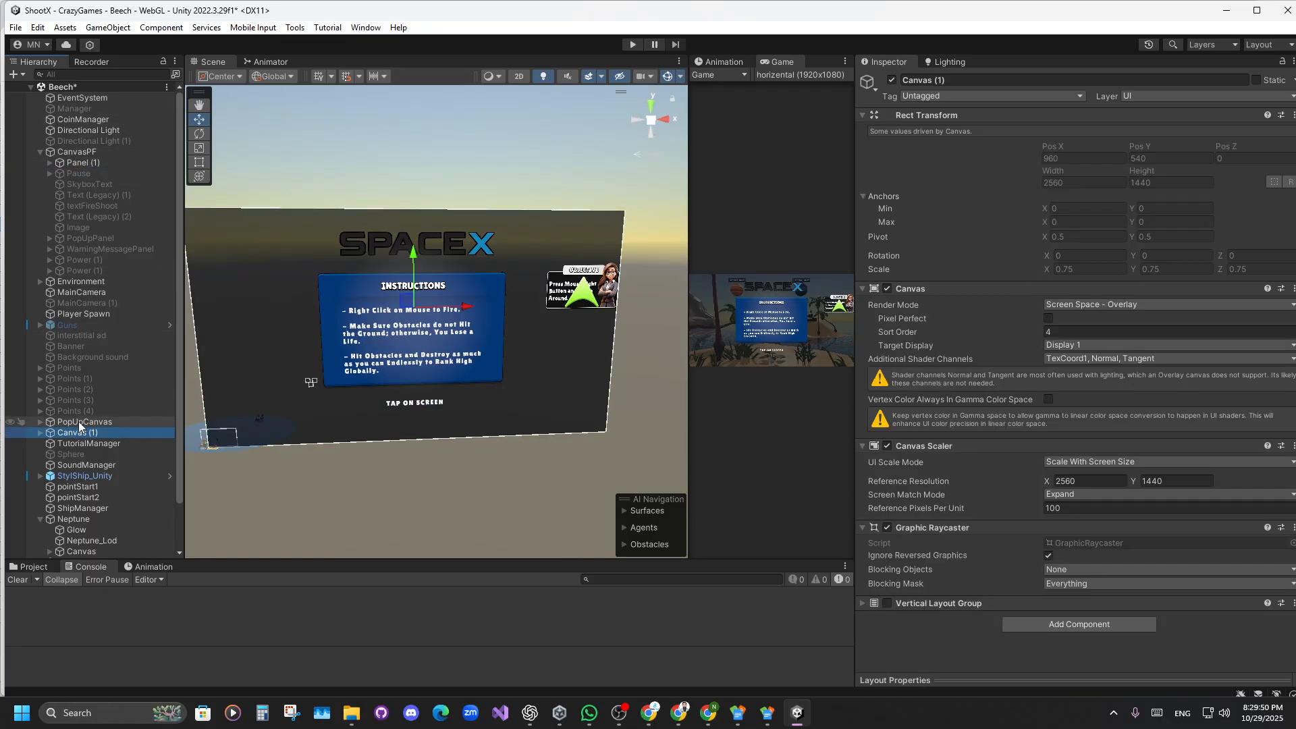
key(ctrl+s)
Focus on PopUpCanvas, expand it, and examine PopupParticles with its flash_rigth and flash_left particle systems.
double_click(71, 423)
click(41, 422)
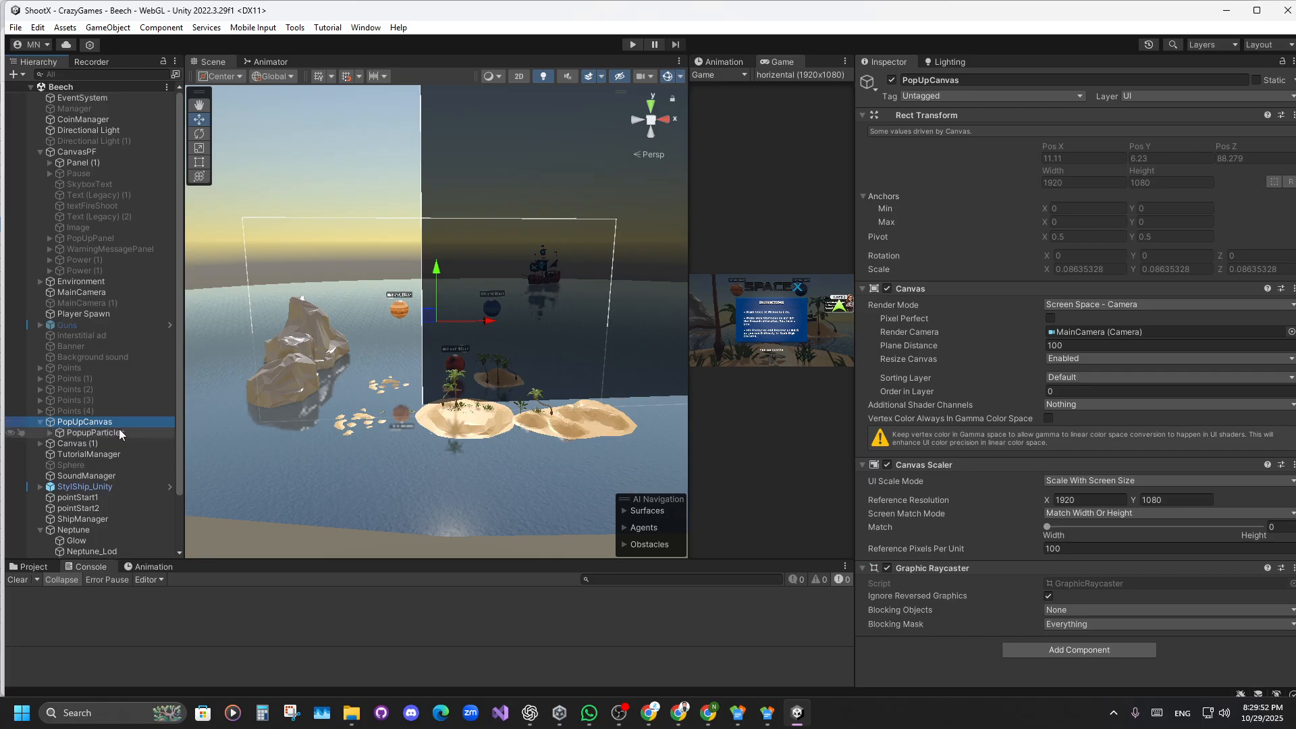
click(50, 433)
double_click(87, 444)
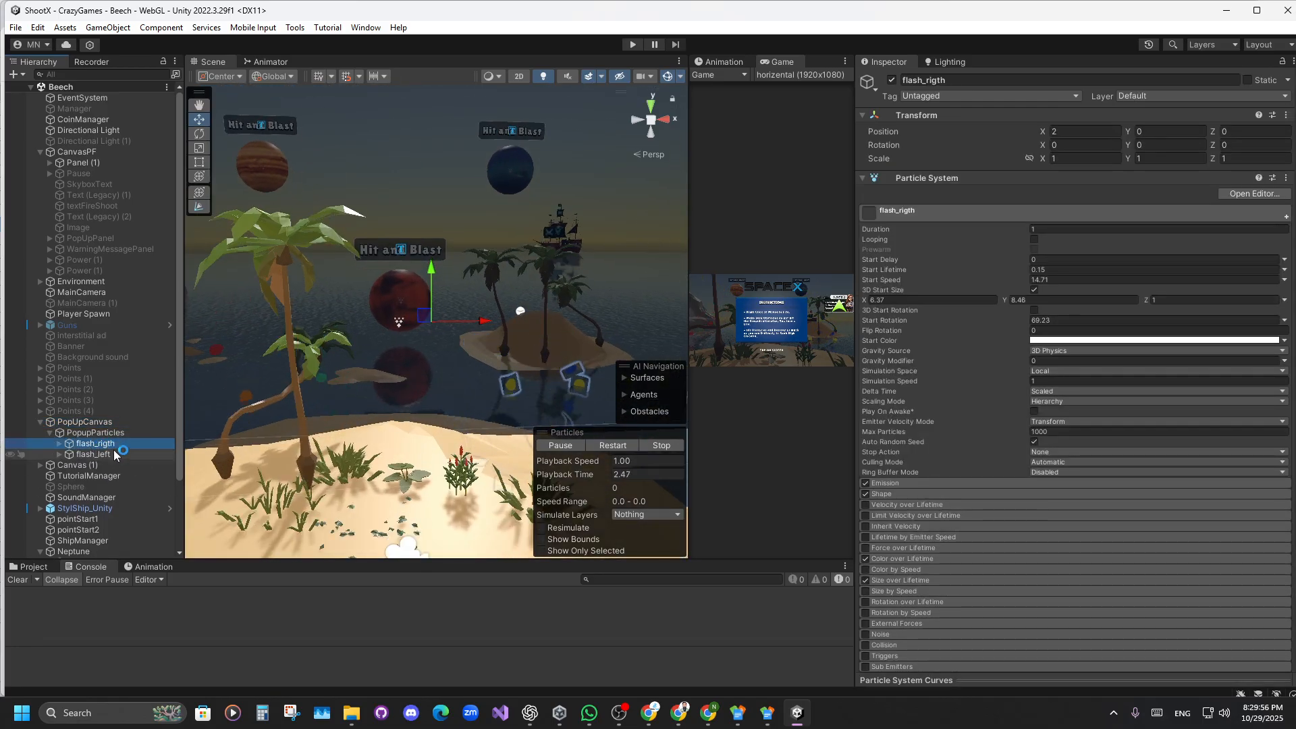
click(93, 453)
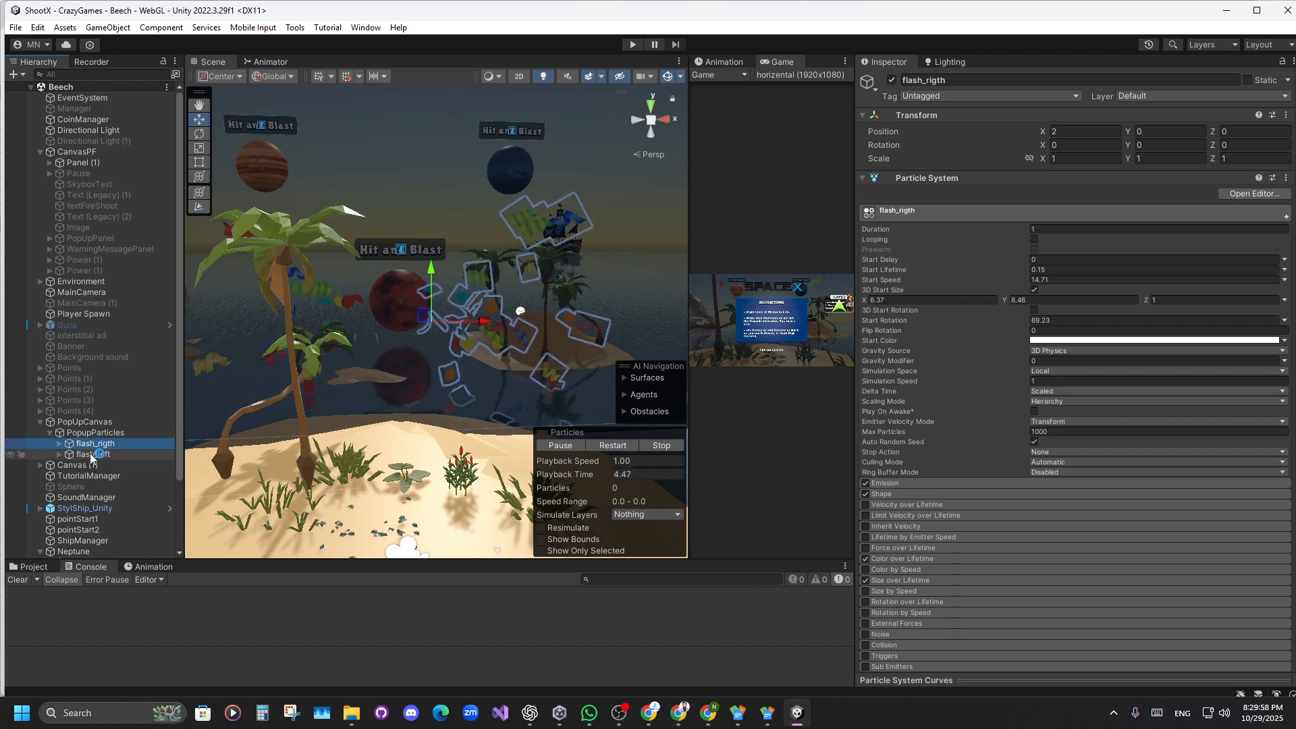
click(95, 433)
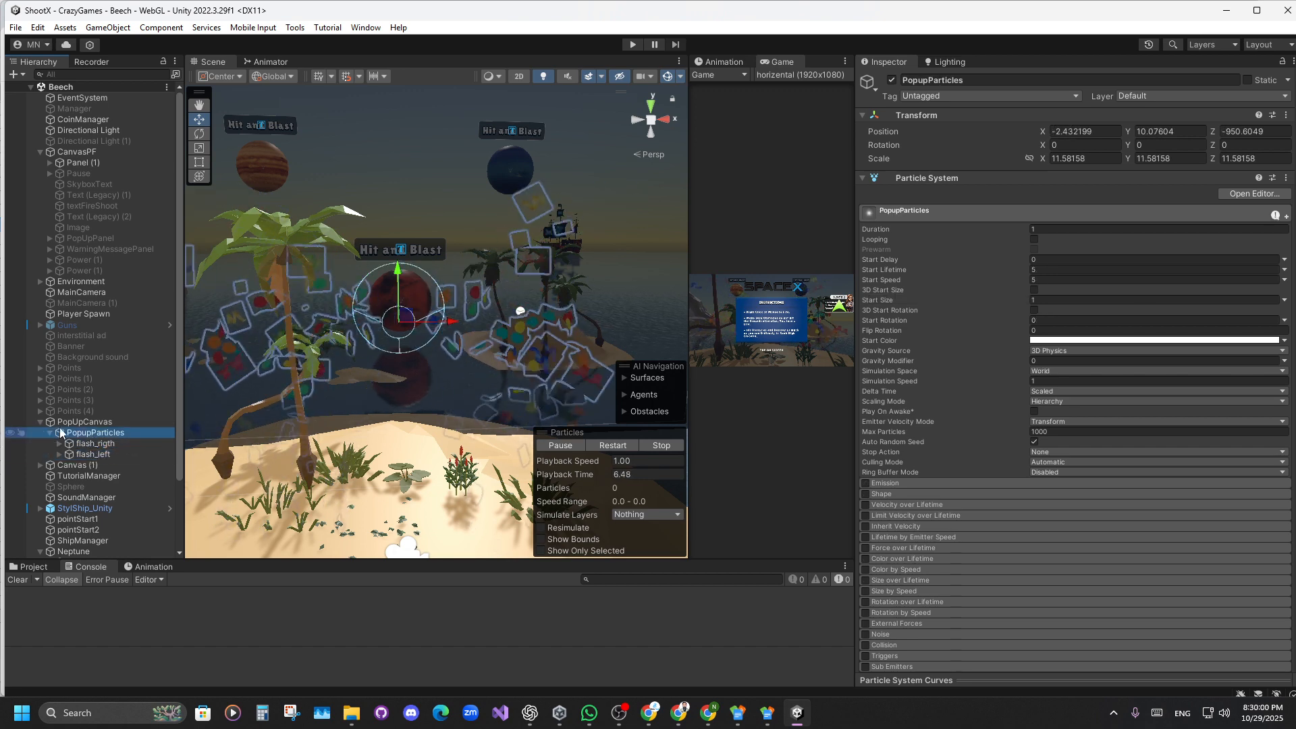
Select PopUpCanvas and examine its Screen Space - Camera plane within the Beech scene from several angles and distances.
click(88, 422)
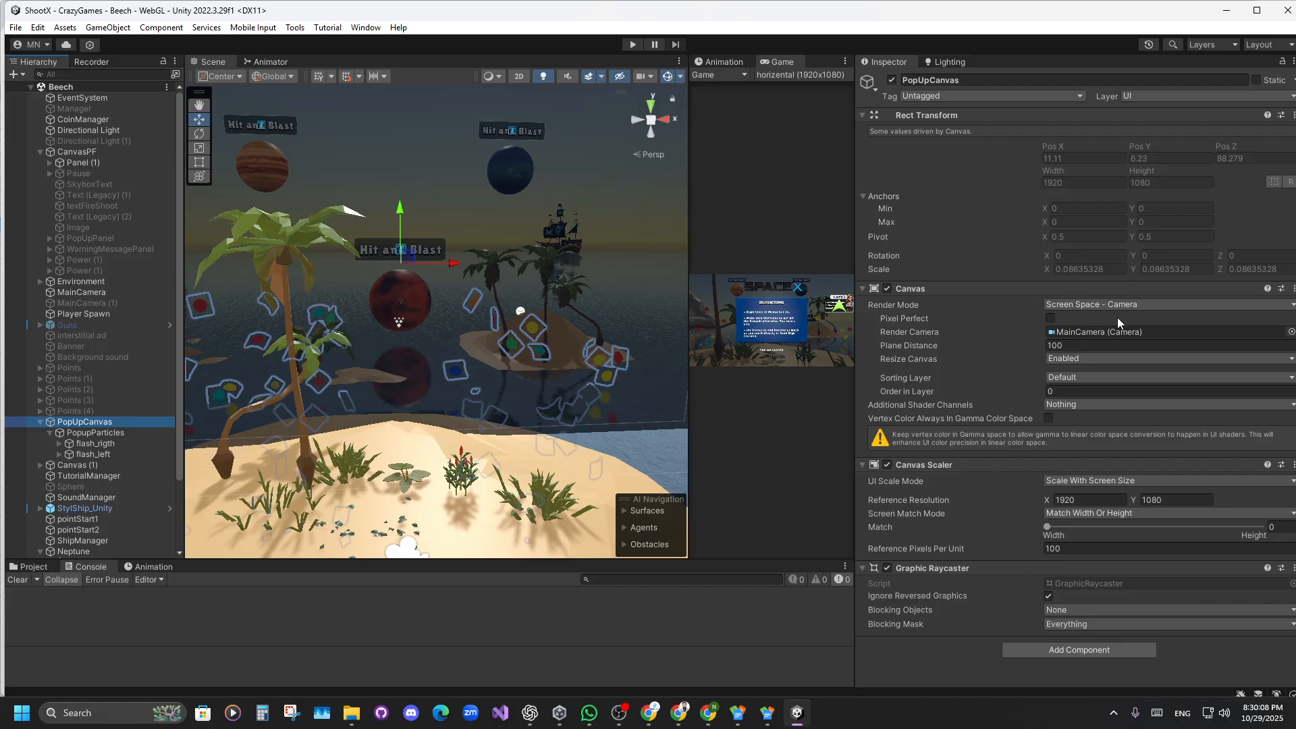
right_drag(437, 329, 410, 415)
middle_drag(409, 415, 323, 432)
right_drag(323, 432, 547, 428)
middle_drag(547, 428, 498, 436)
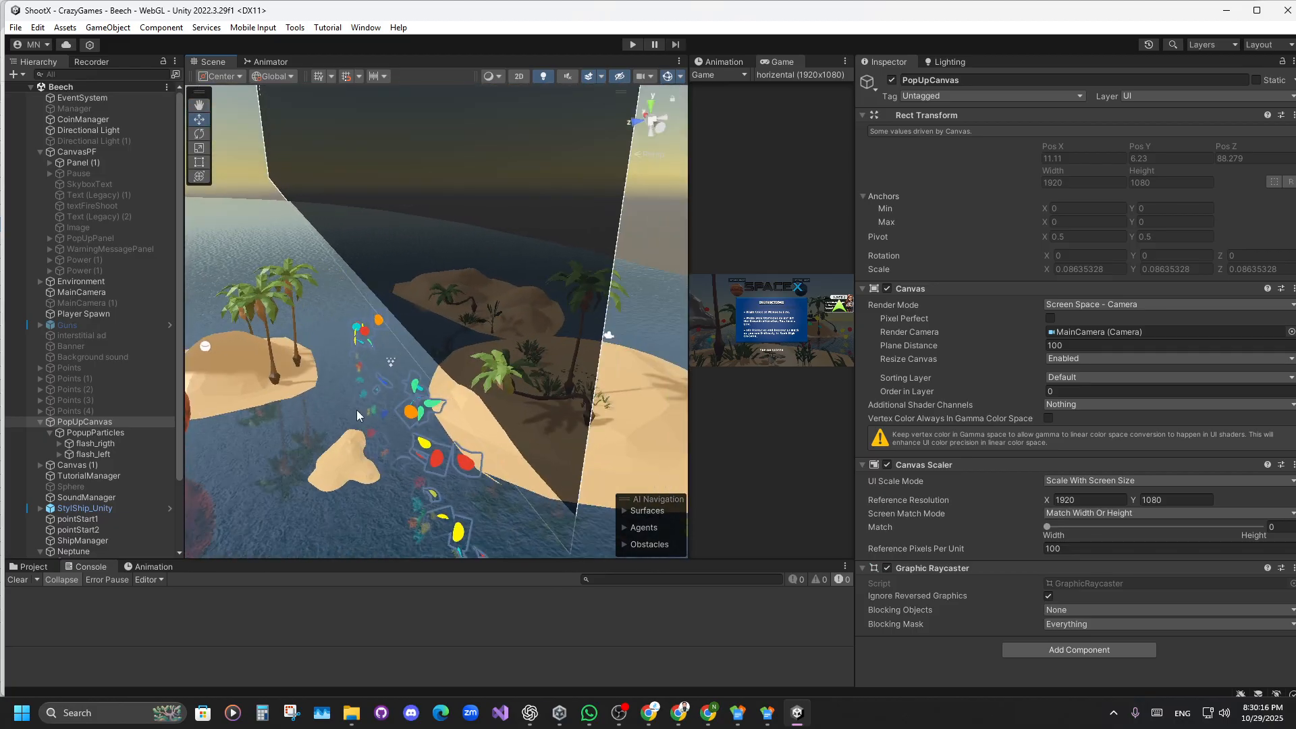
right_drag(498, 436, 557, 440)
middle_drag(557, 440, 398, 364)
middle_drag(567, 357, 258, 413)
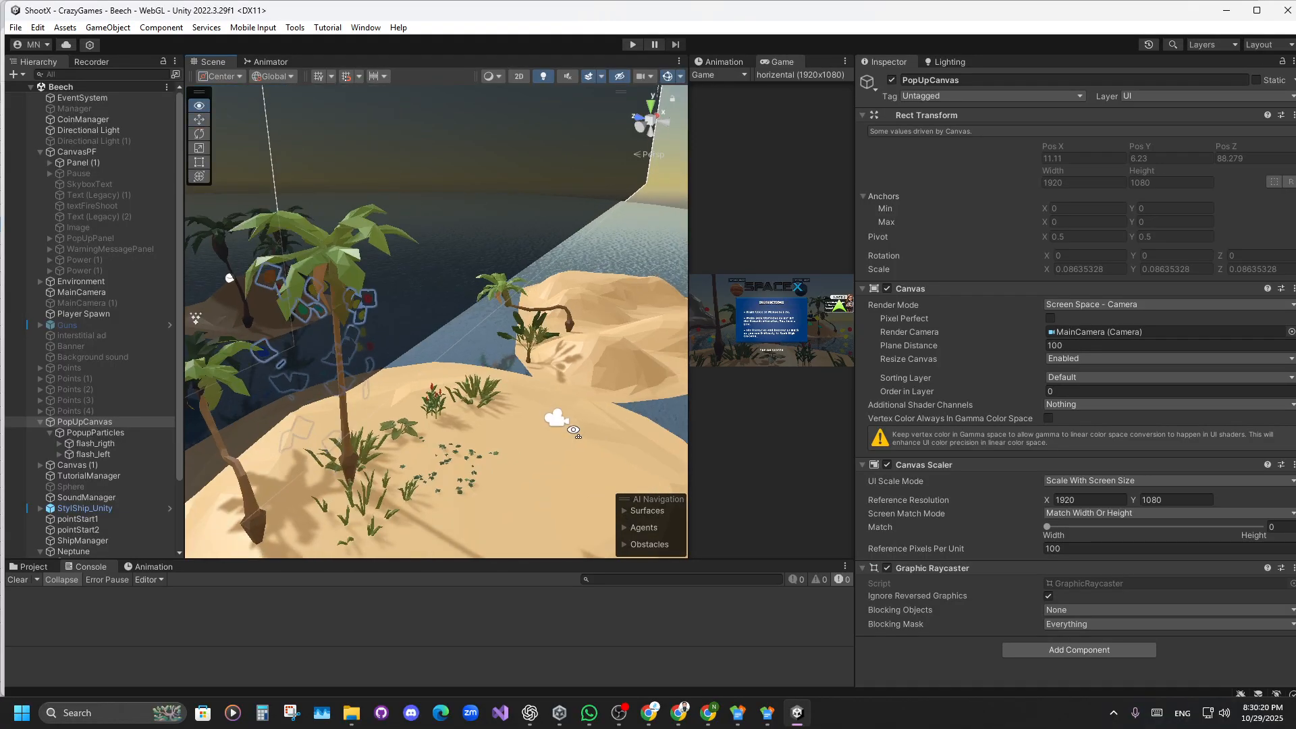
right_drag(573, 429, 513, 422)
scroll(592, 411, down, 3)
right_drag(596, 412, 569, 418)
scroll(500, 416, down, 10)
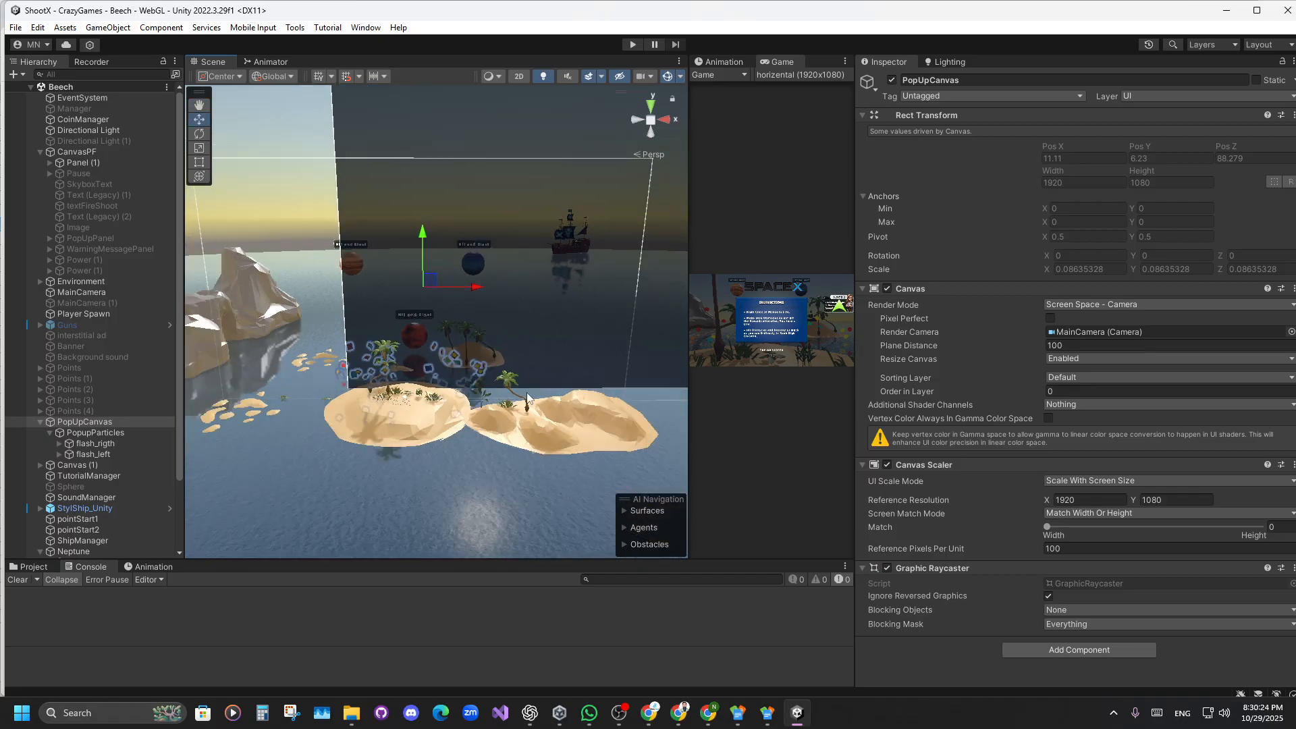
scroll(532, 401, down, 3)
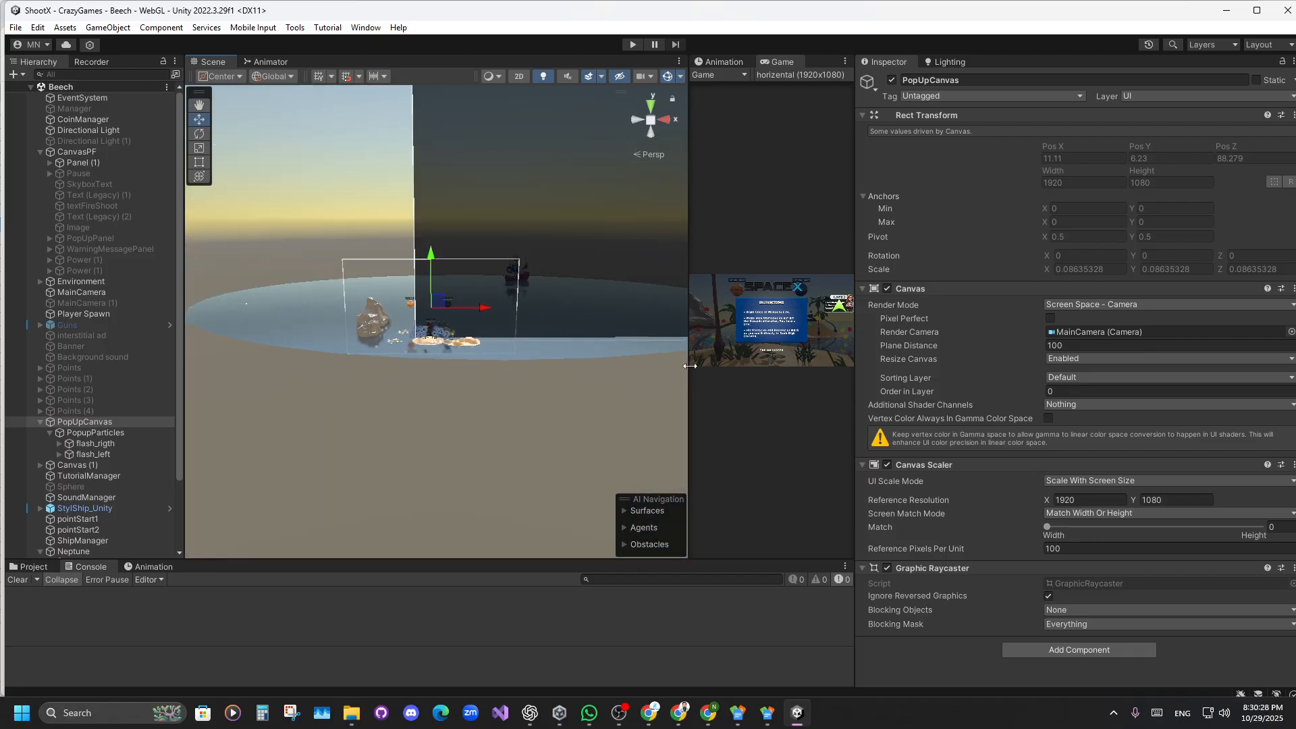
Enlarge the Game view over the Scene view and collapse CanvasPF, PopUpCanvas and Neptune in the Hierarchy.
drag(689, 365, 211, 373)
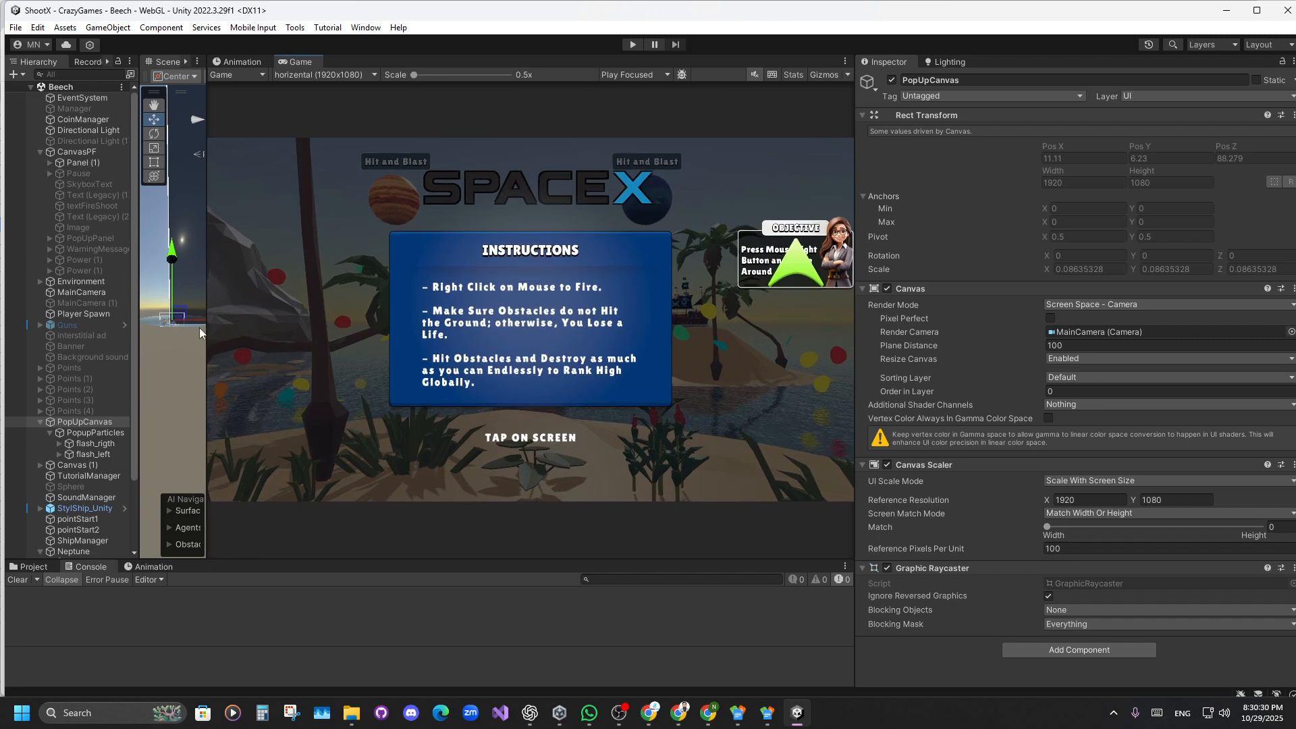
click(40, 152)
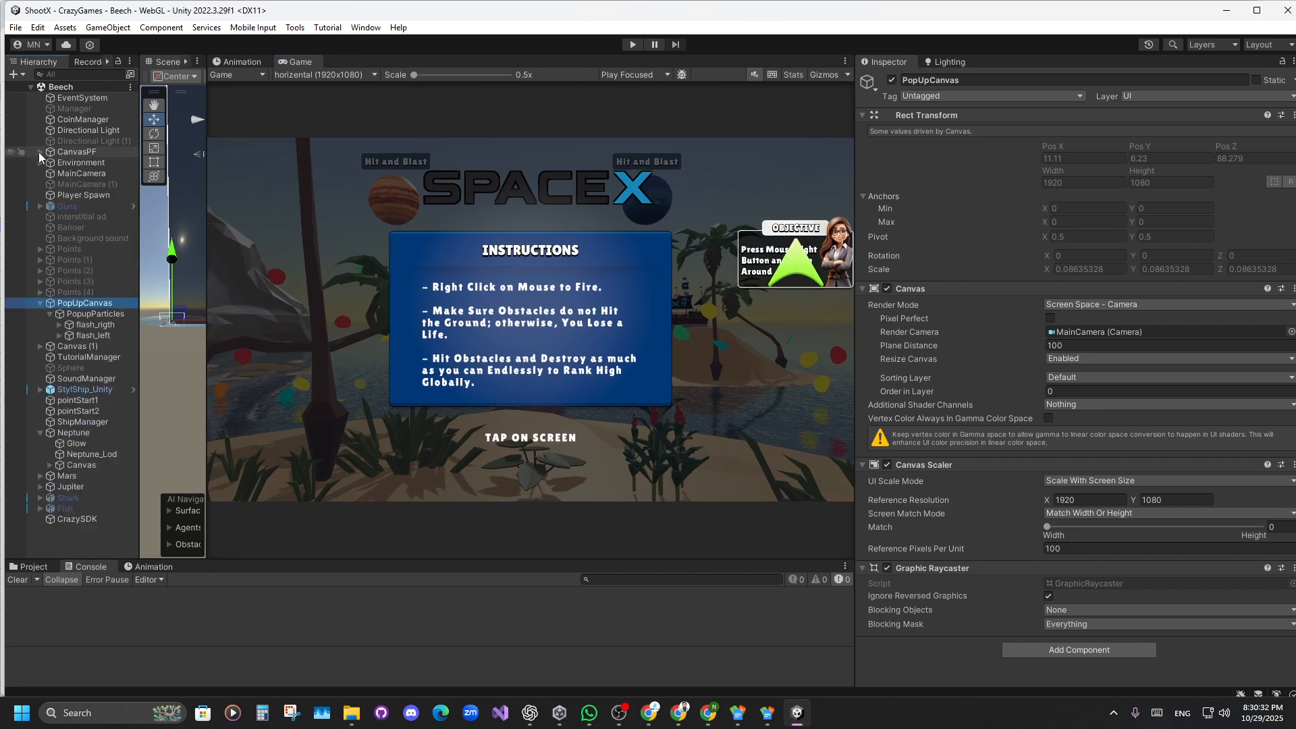
click(40, 303)
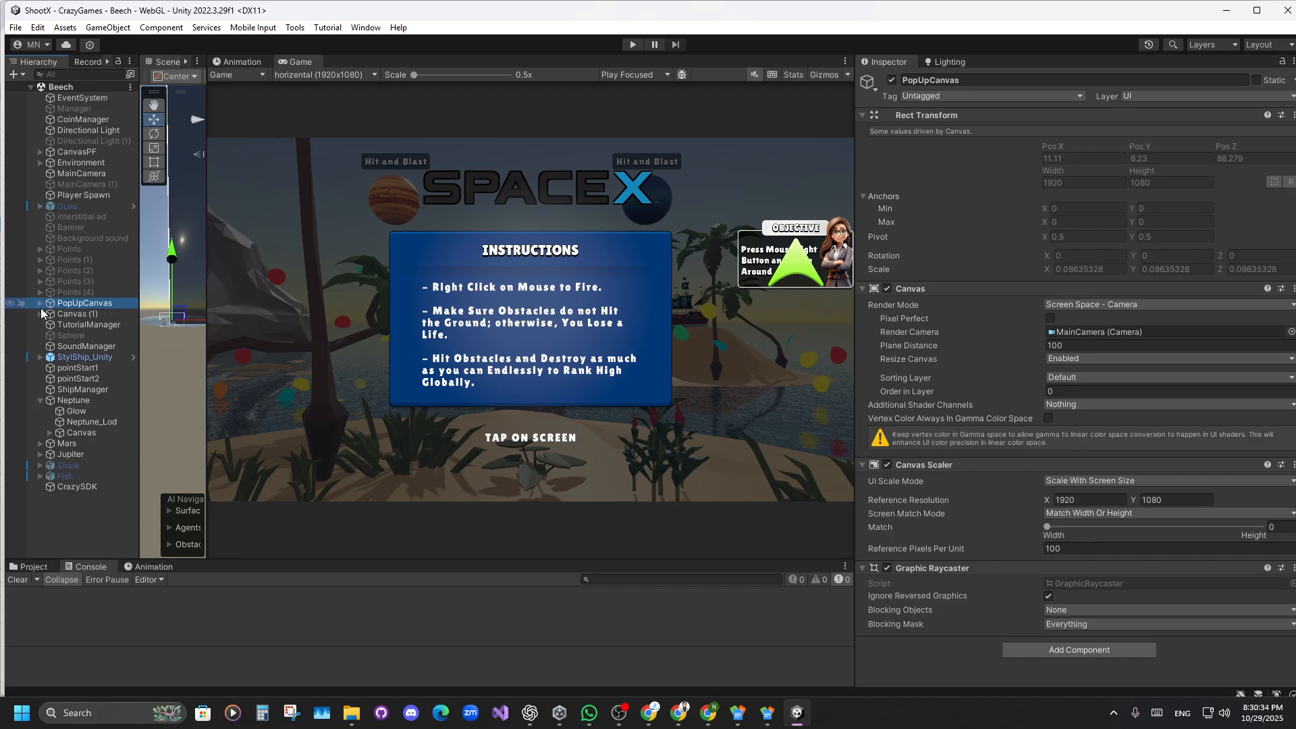
click(41, 400)
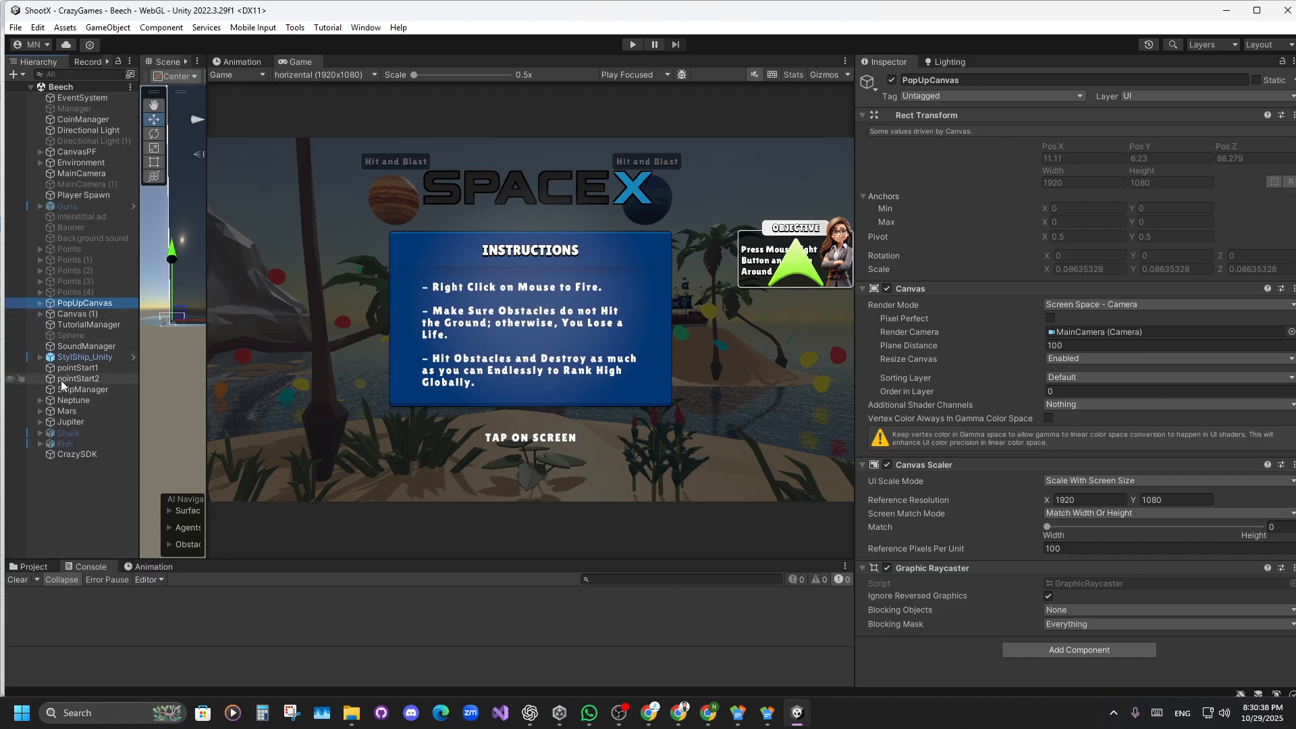
Select Canvas (1), try the World Space render mode, and restore Screen Space - Overlay.
click(79, 151)
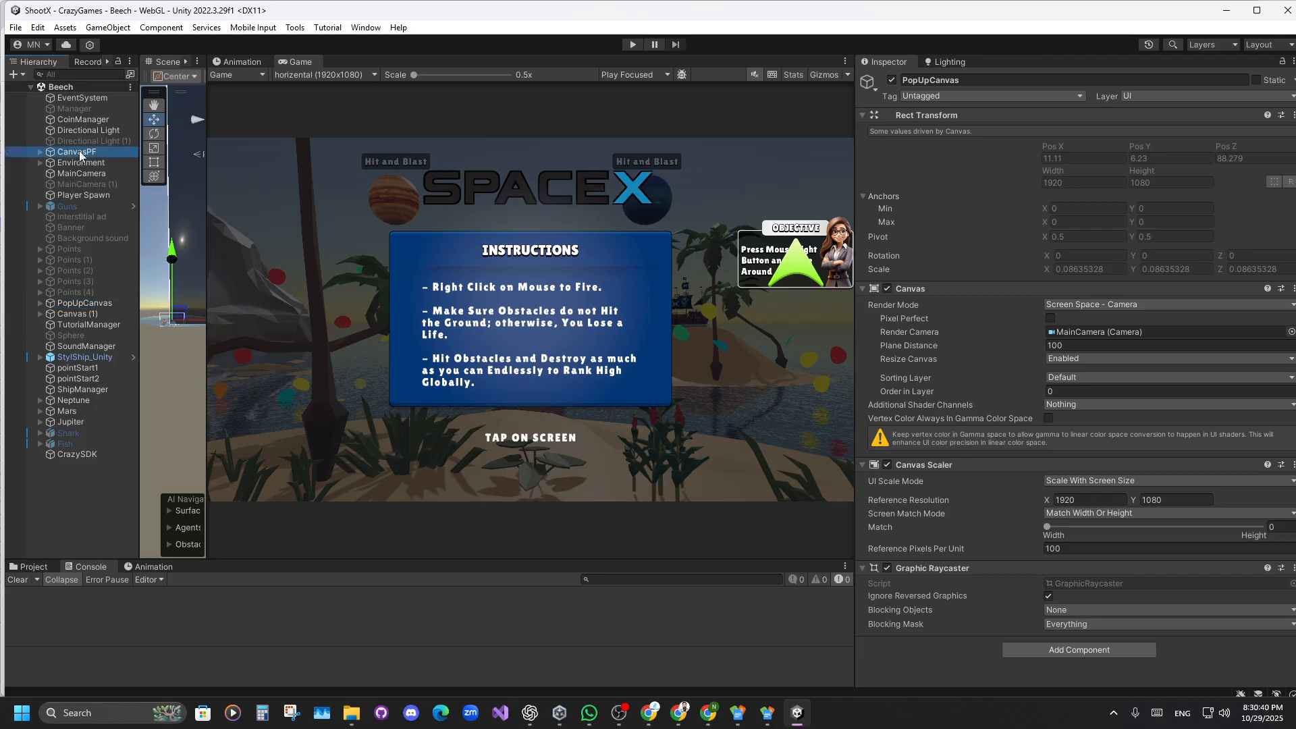
click(73, 314)
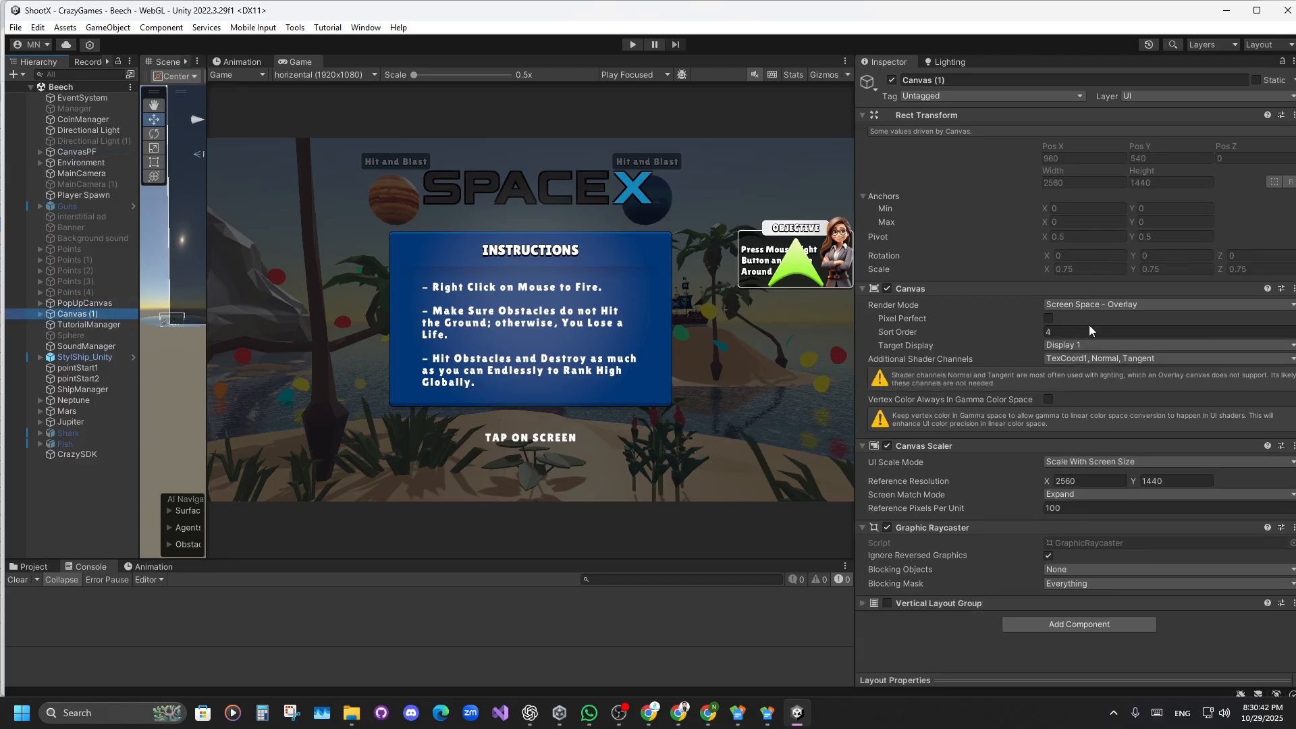
click(1097, 305)
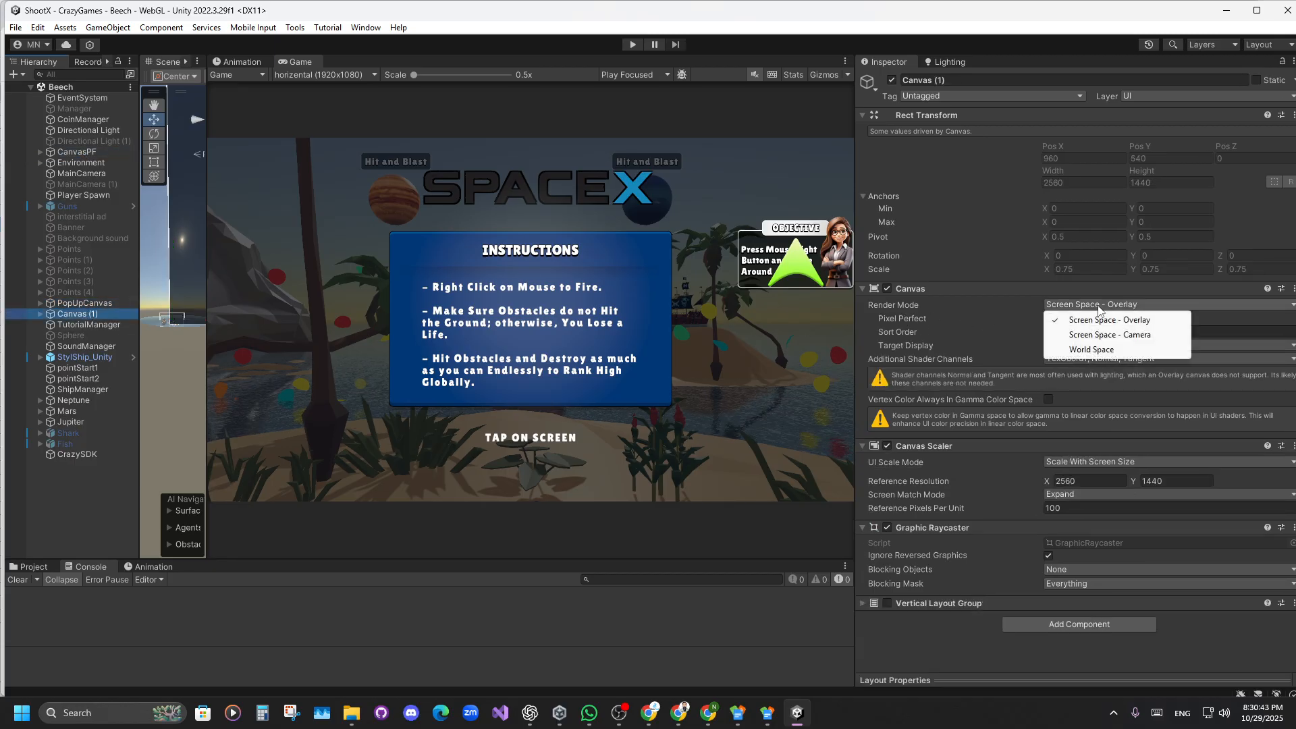
click(1112, 348)
click(1090, 294)
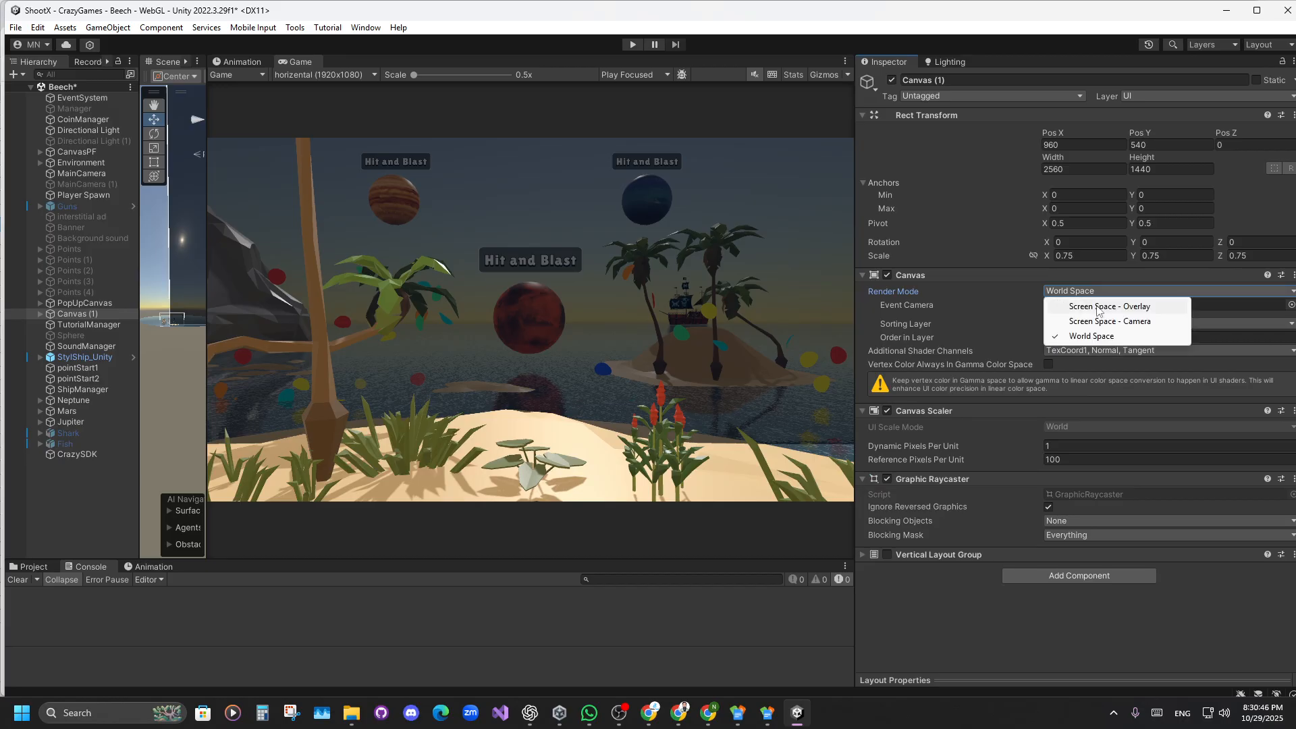
click(1102, 307)
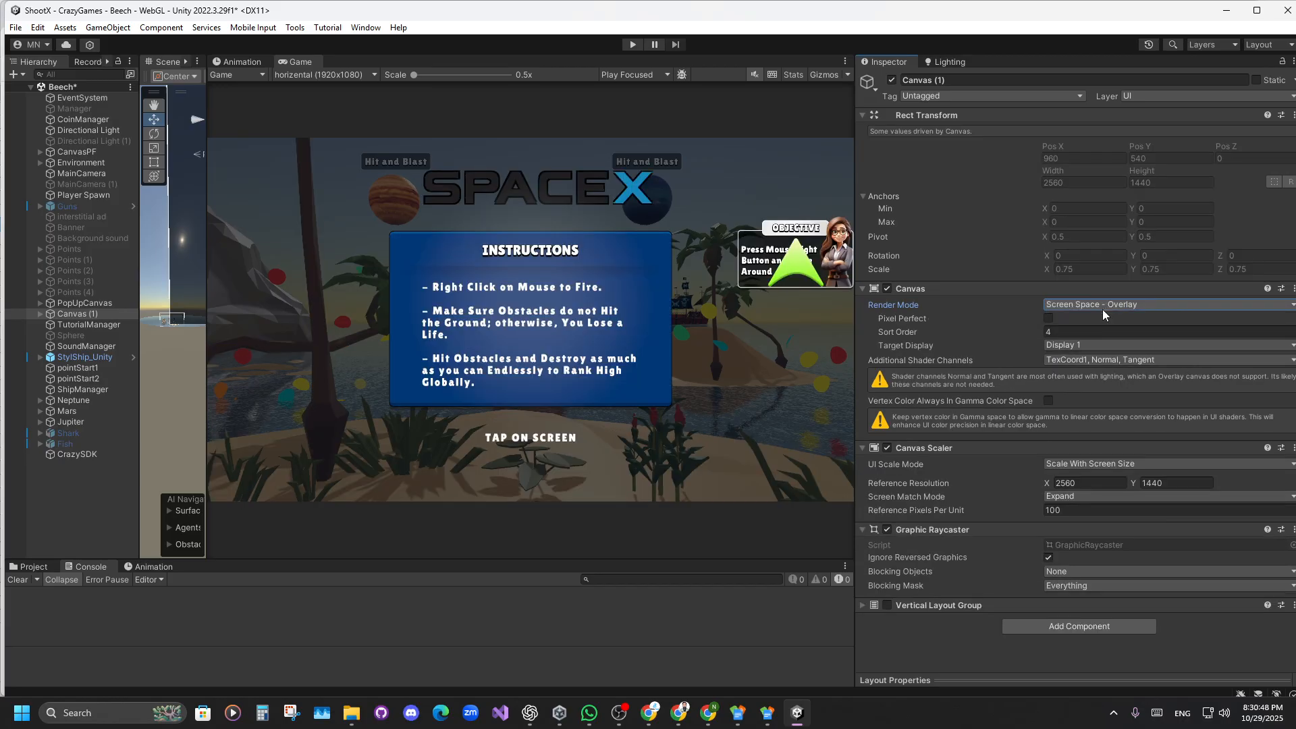
Try Constant Pixel Size scaling on Canvas (1) at verticle (1080x1920) and horizental (1920x1080), and restore Scale With Screen Size.
click(1108, 462)
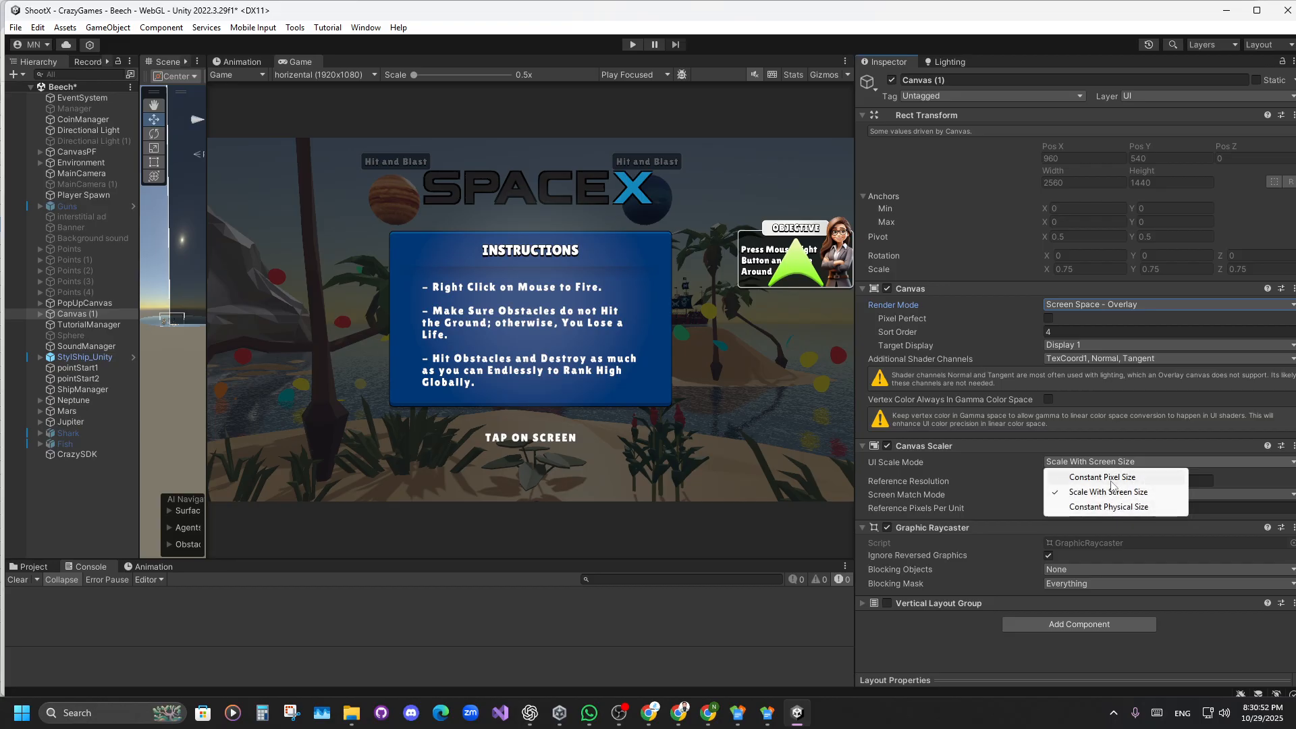
click(1101, 476)
click(333, 76)
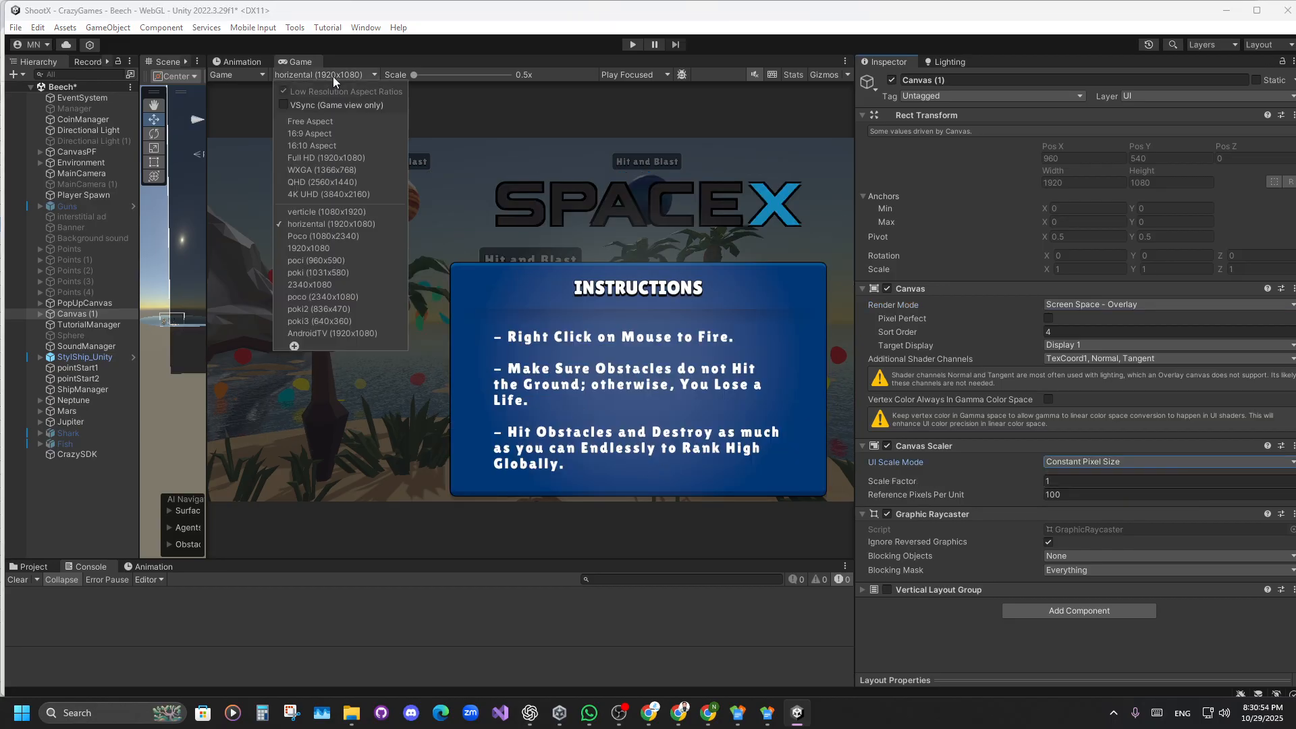
click(325, 215)
click(314, 74)
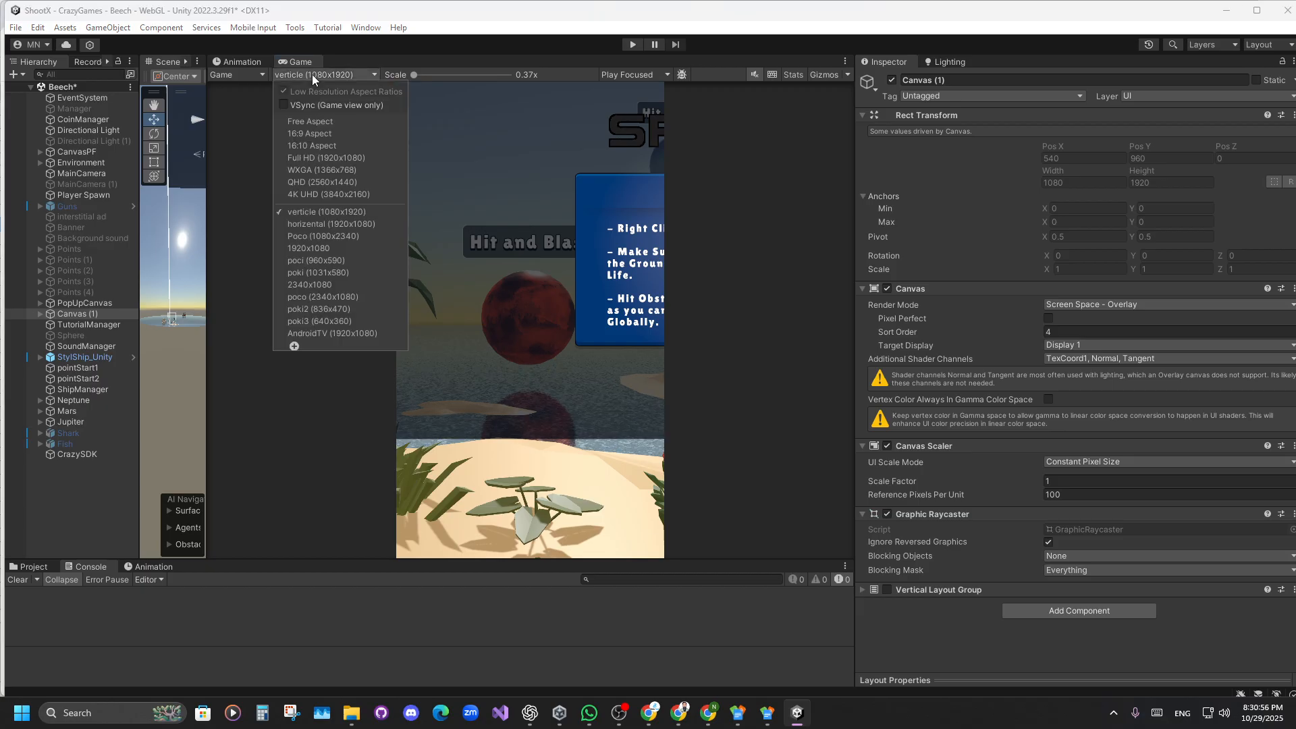
click(313, 224)
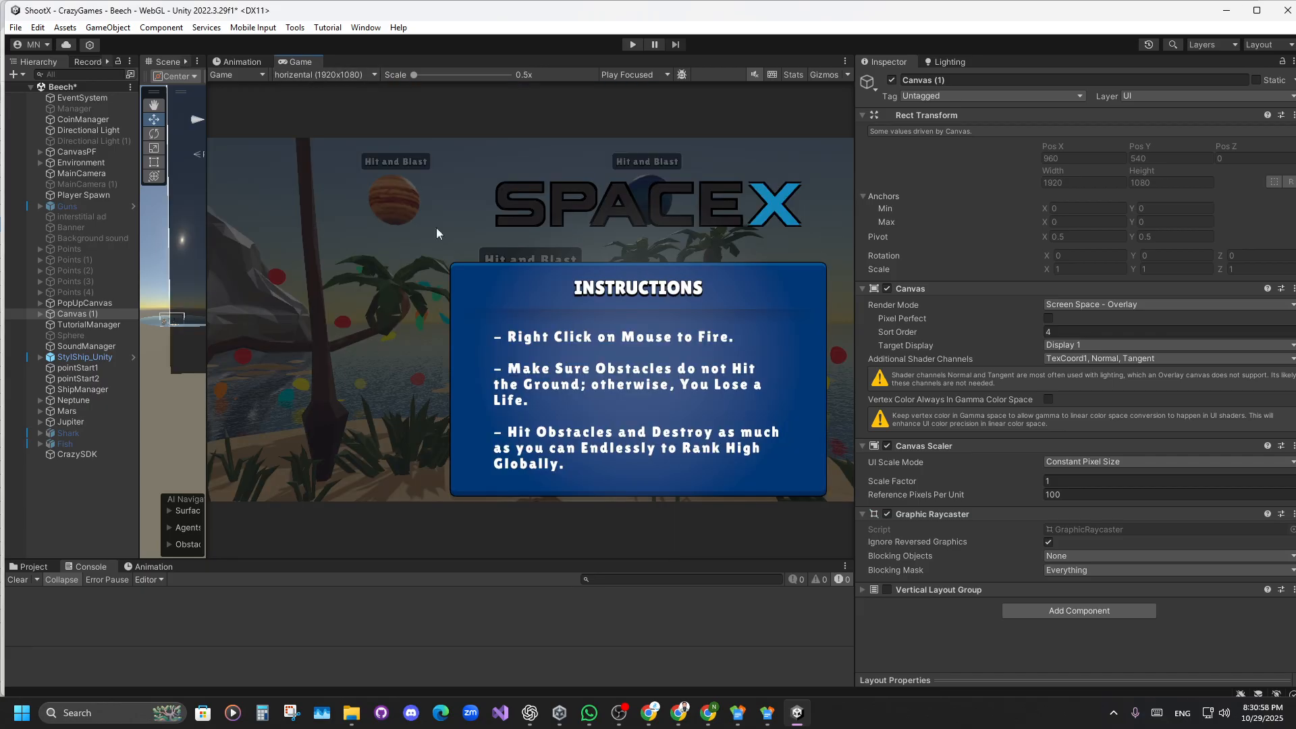
click(1097, 461)
click(1100, 486)
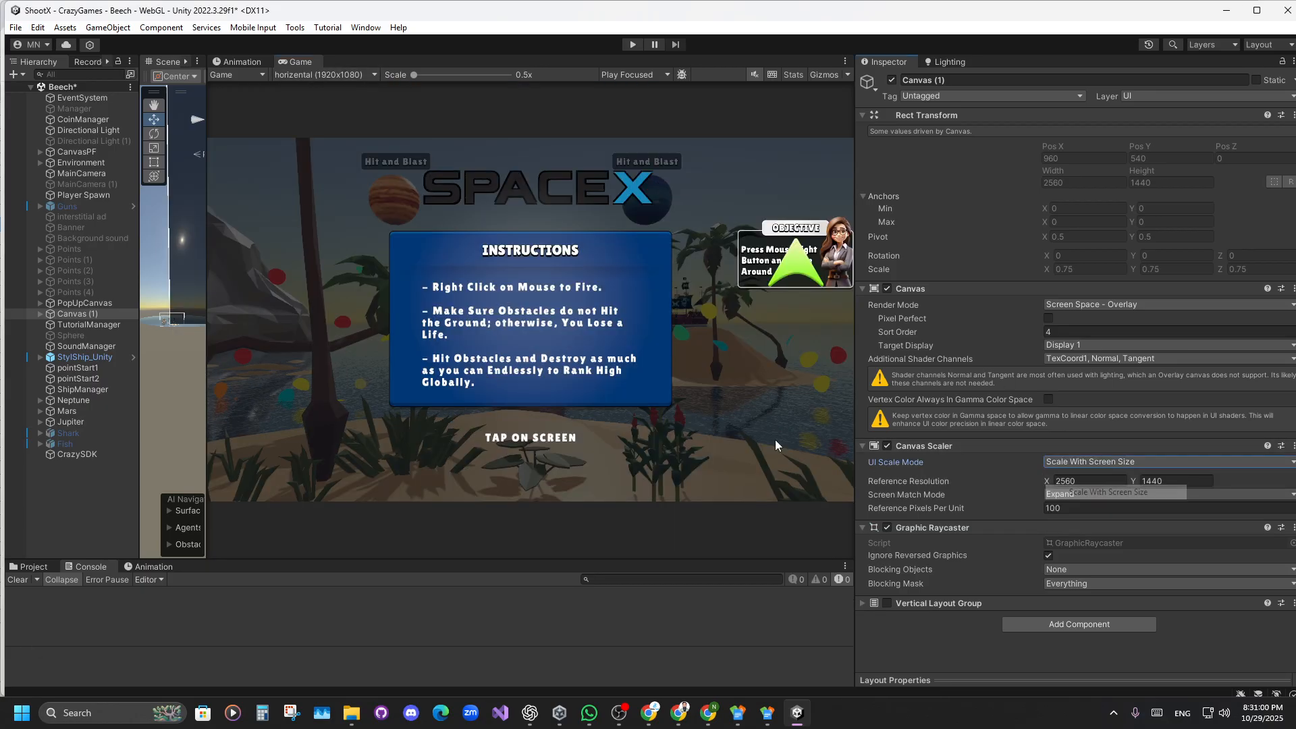
Preview the scaled canvas in the Game view at Poco (1080x2340), 1920x1080 and poci (960x590), ending on poki (1031x580).
click(334, 74)
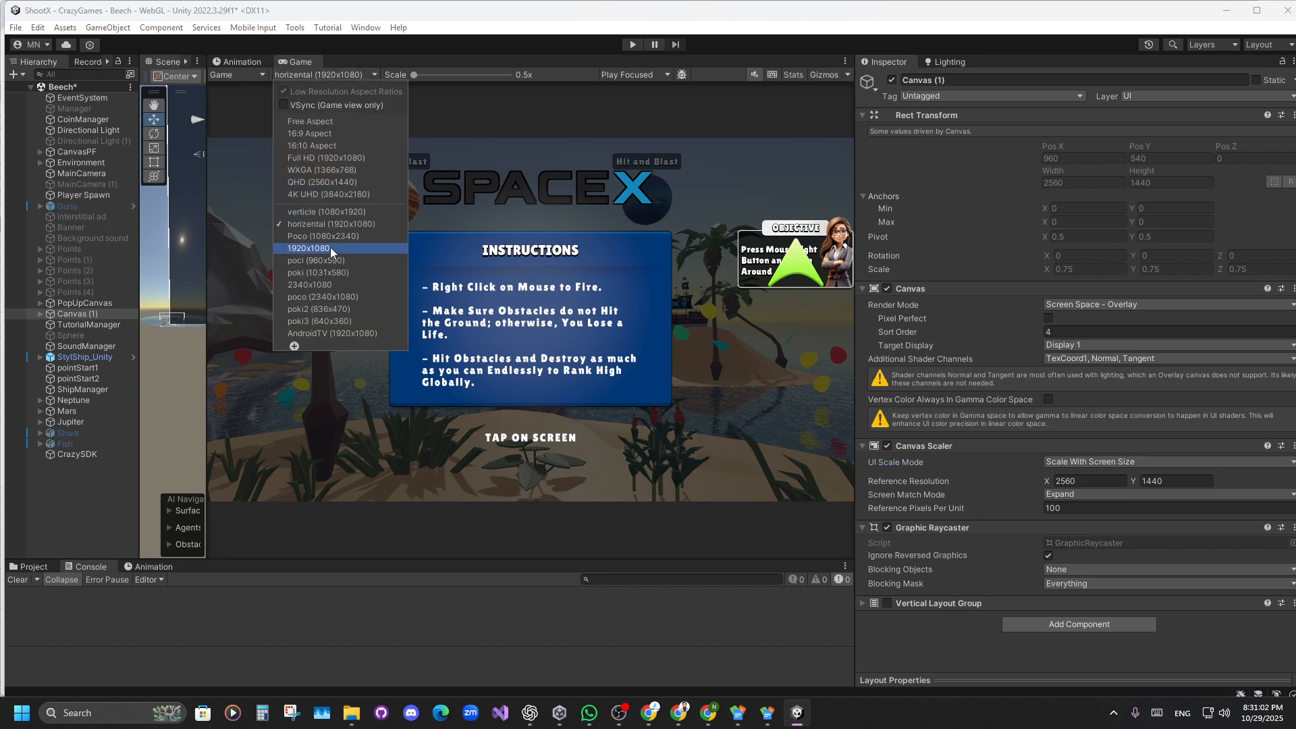
click(330, 236)
click(311, 75)
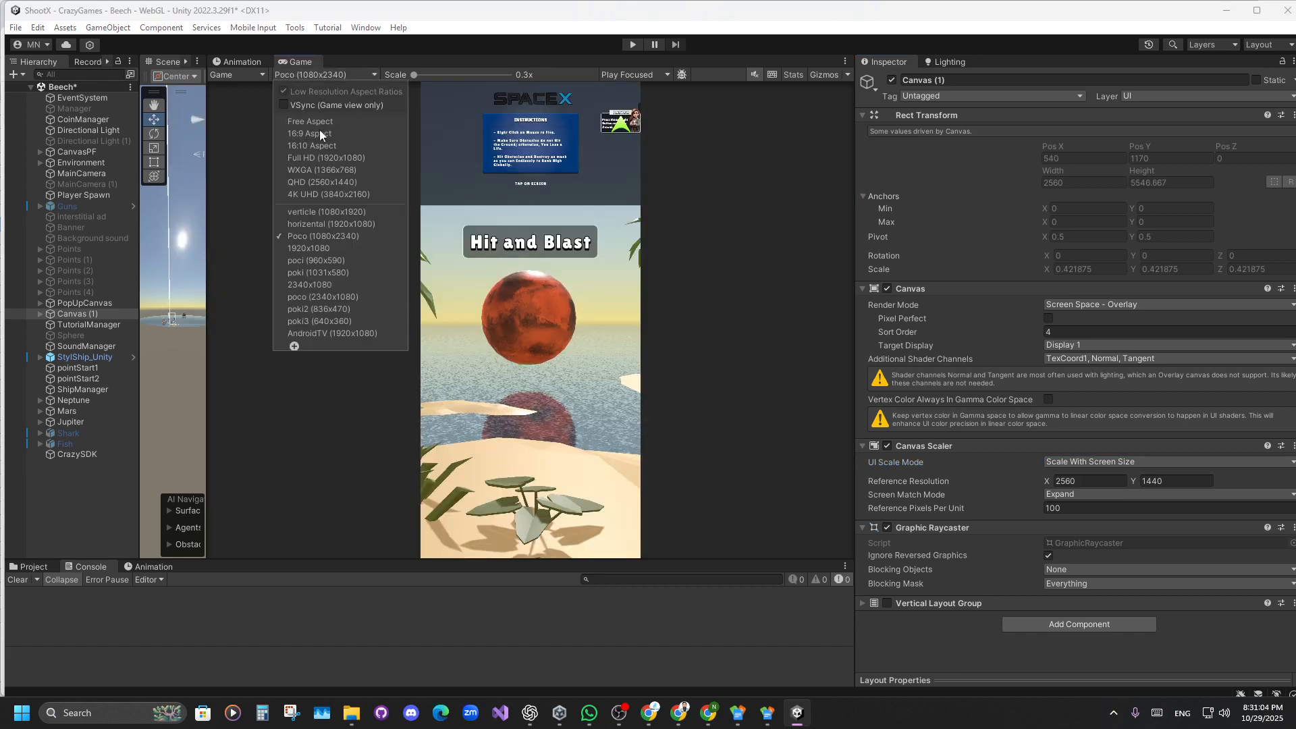
click(321, 249)
click(320, 75)
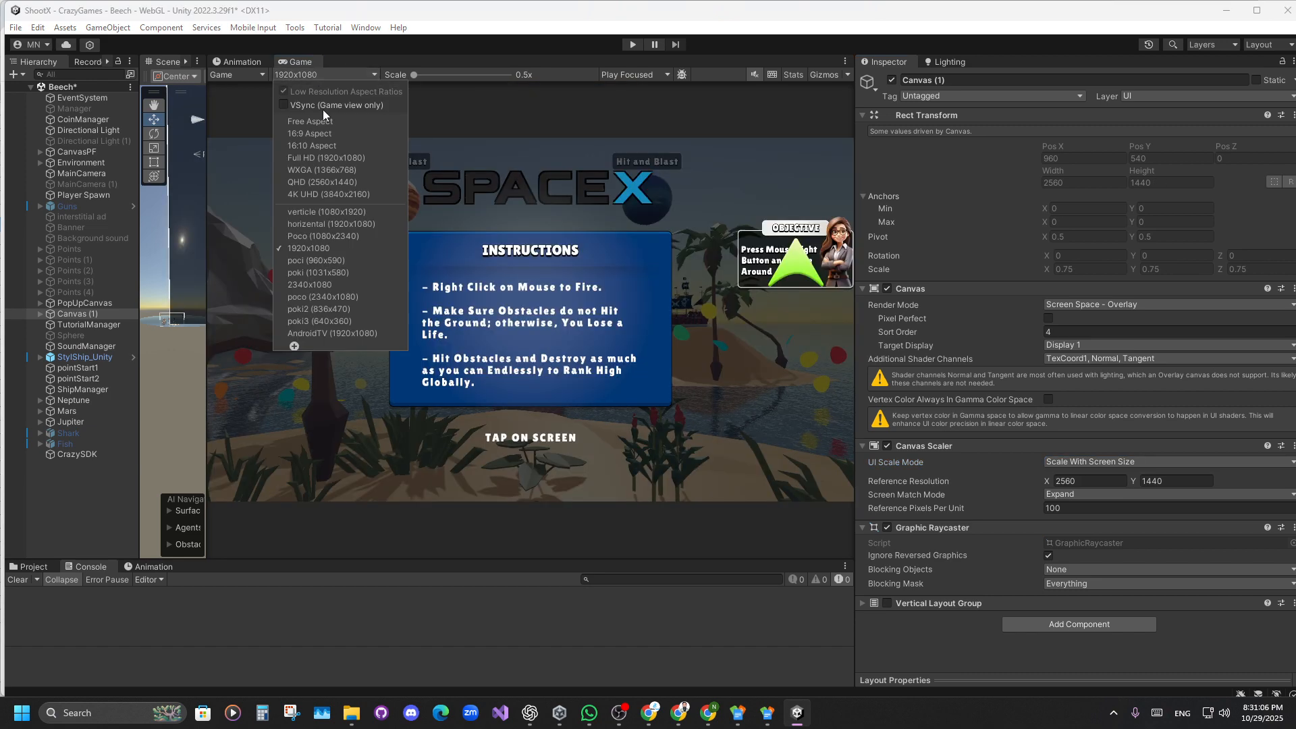
click(330, 260)
click(326, 74)
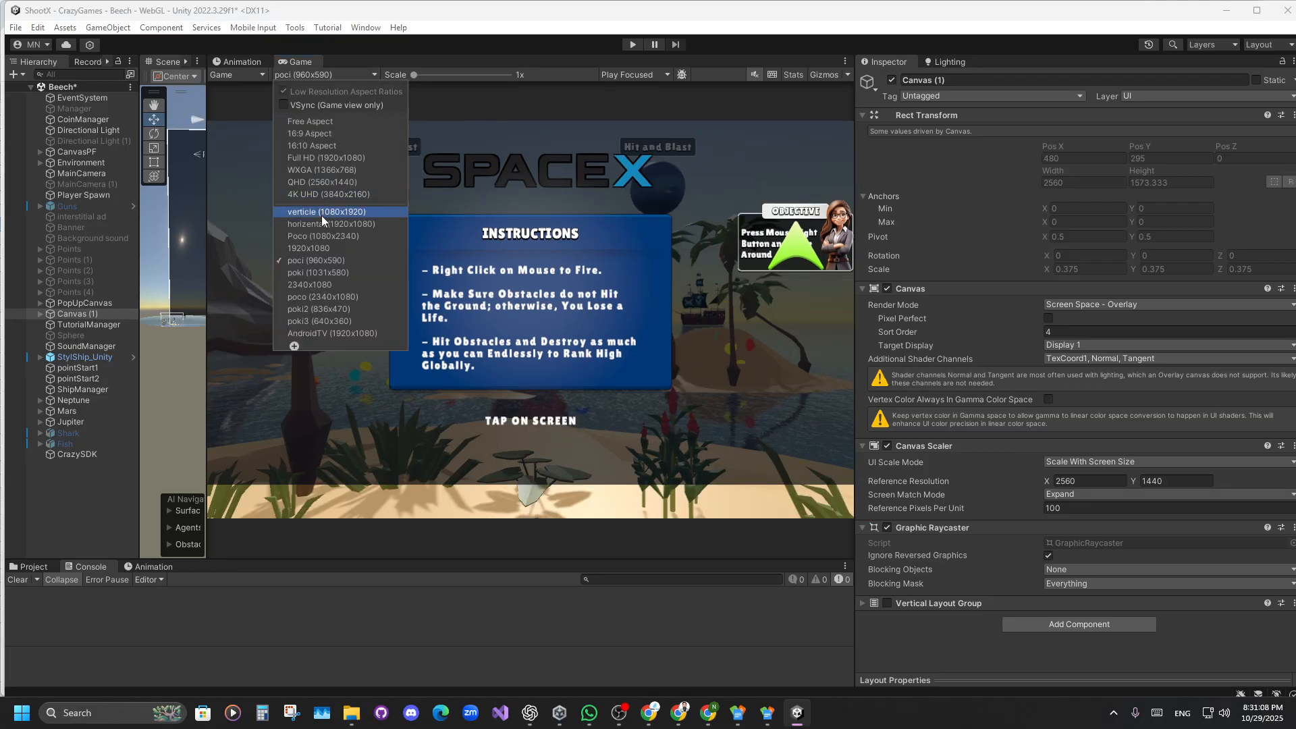
click(328, 273)
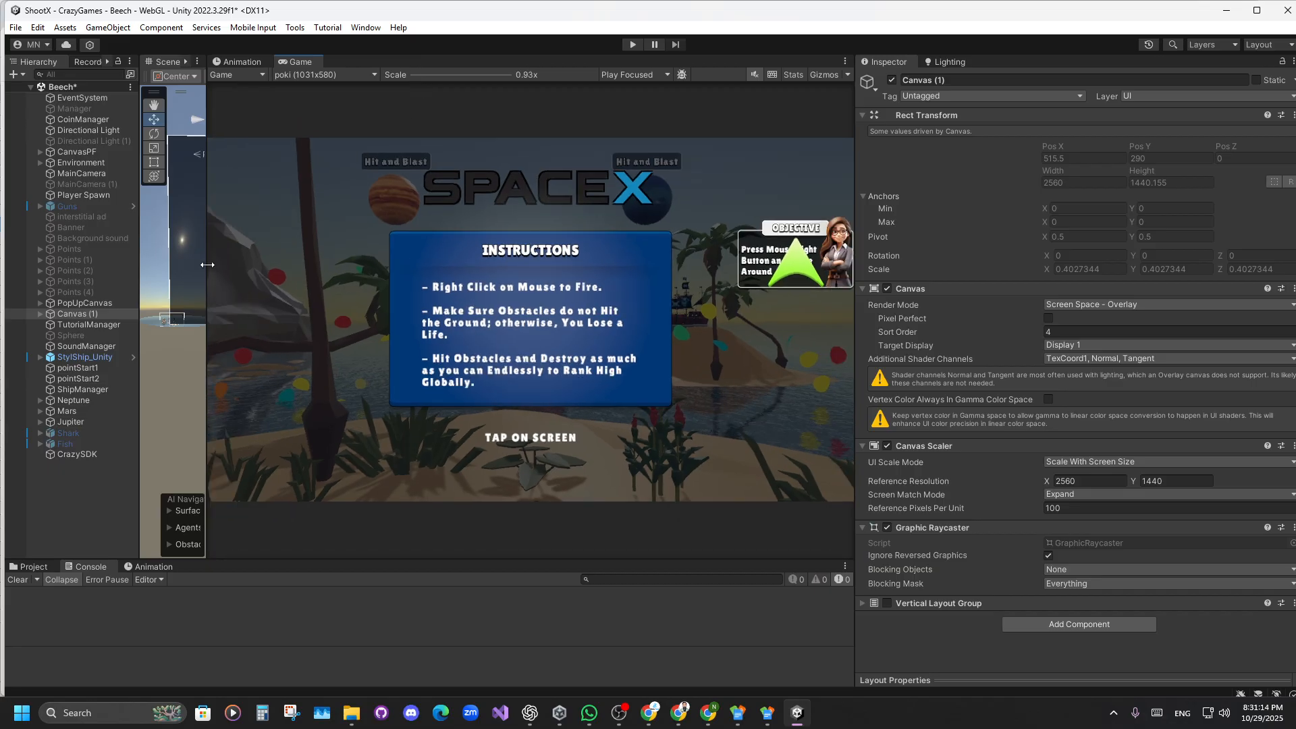
Widen the Scene view beside the Game view and save the Beech scene.
drag(206, 268, 410, 278)
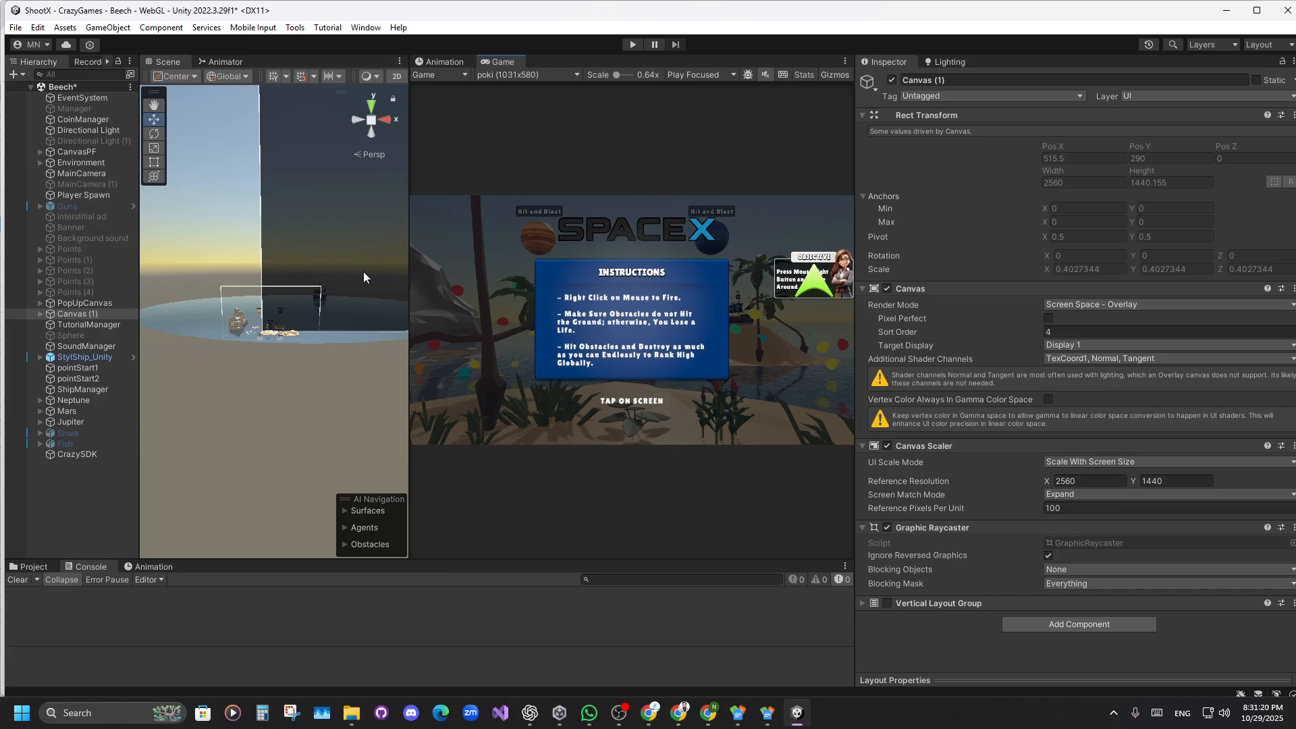
key(ctrl+s)
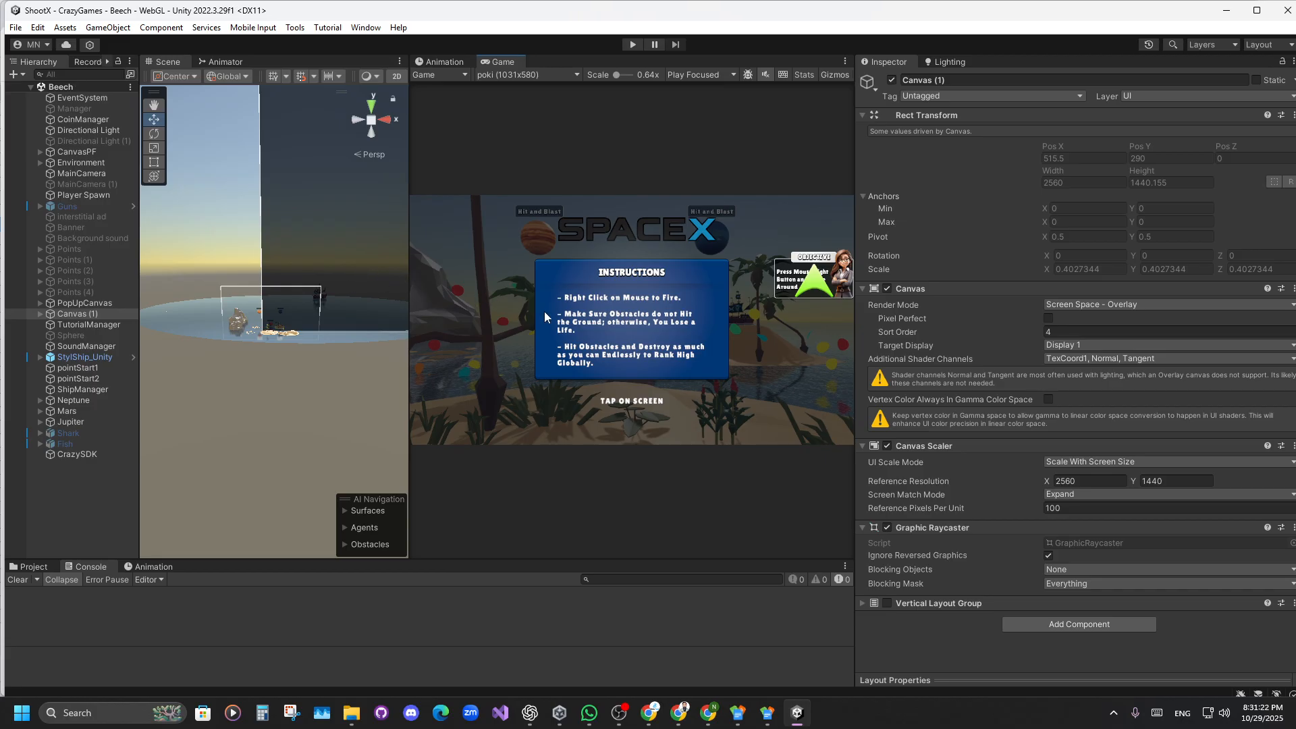